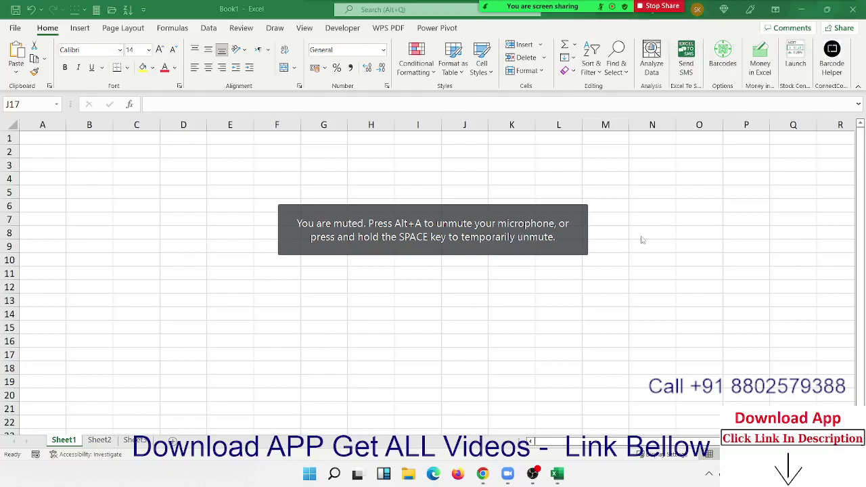
Glance at the meeting participants list twice, then return to Excel with cell F6 selected
{"action": "mouse_move", "coordinate": [526, 4]}
{"action": "left_click", "coordinate": [482, 15]}
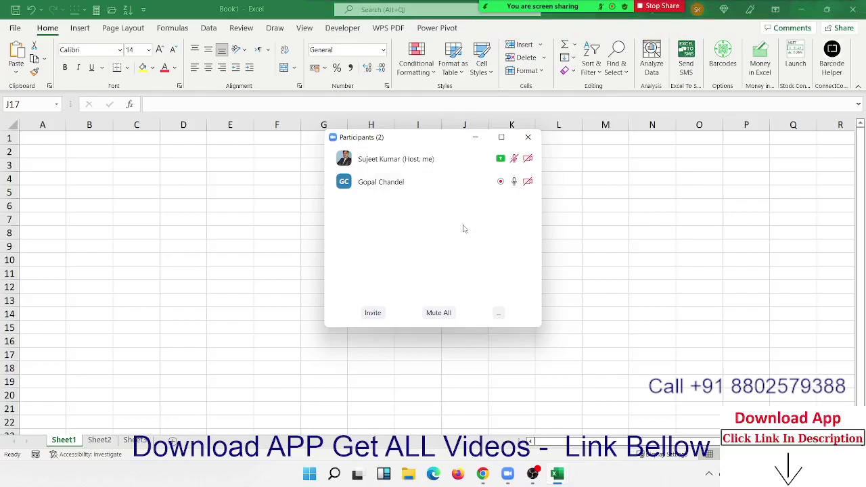
{"action": "left_click", "coordinate": [528, 138]}
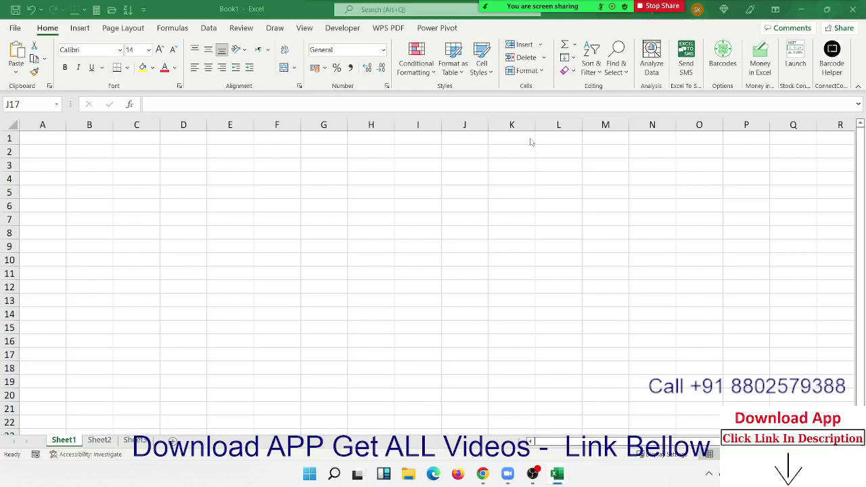
{"action": "mouse_move", "coordinate": [610, 7]}
{"action": "mouse_move", "coordinate": [511, 5]}
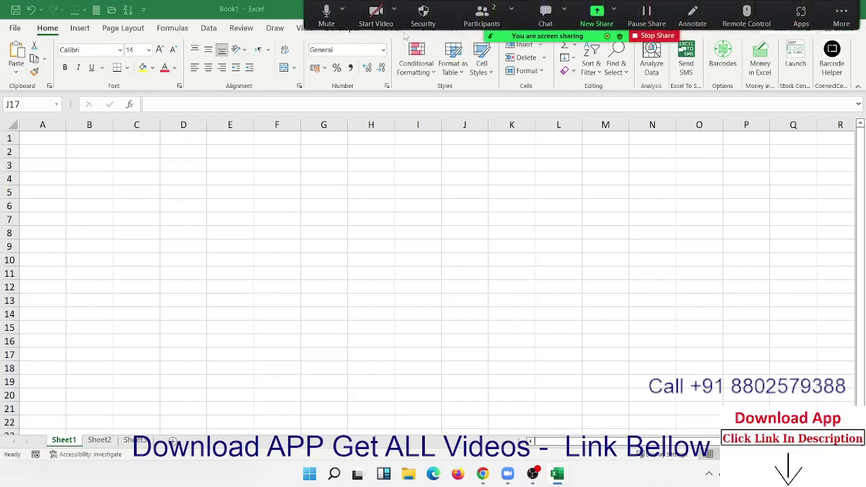
{"action": "left_click", "coordinate": [482, 15]}
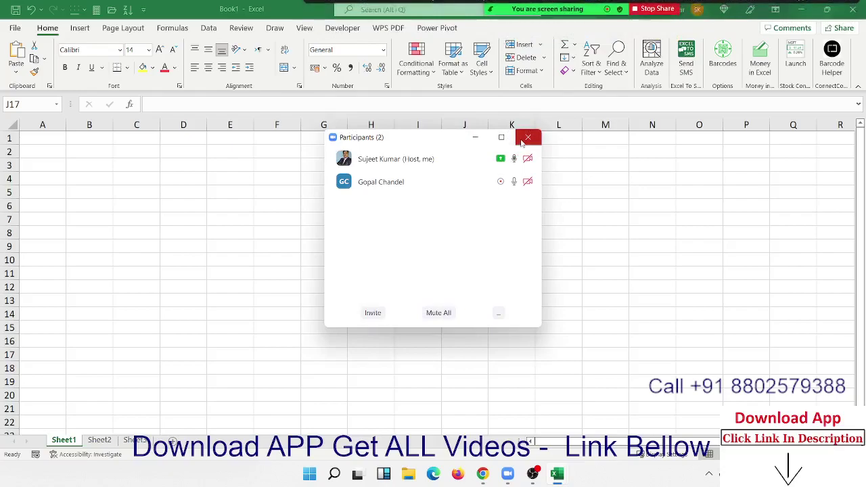
{"action": "left_click", "coordinate": [528, 138]}
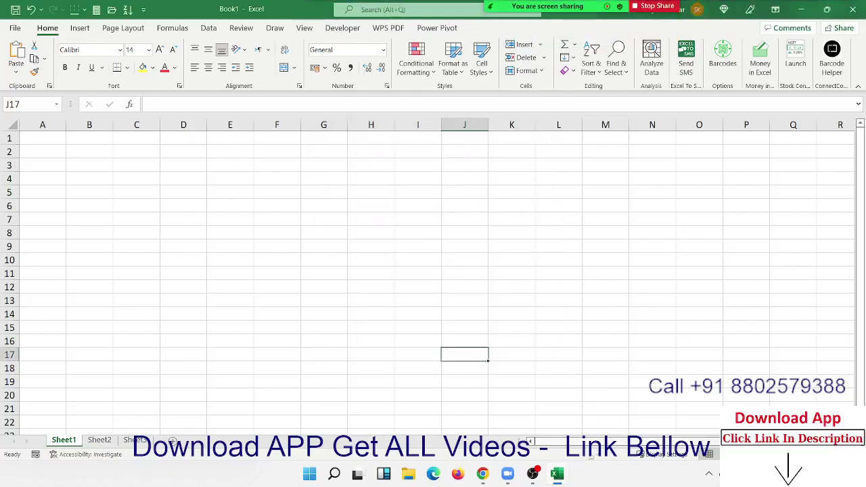
{"action": "left_click", "coordinate": [534, 475]}
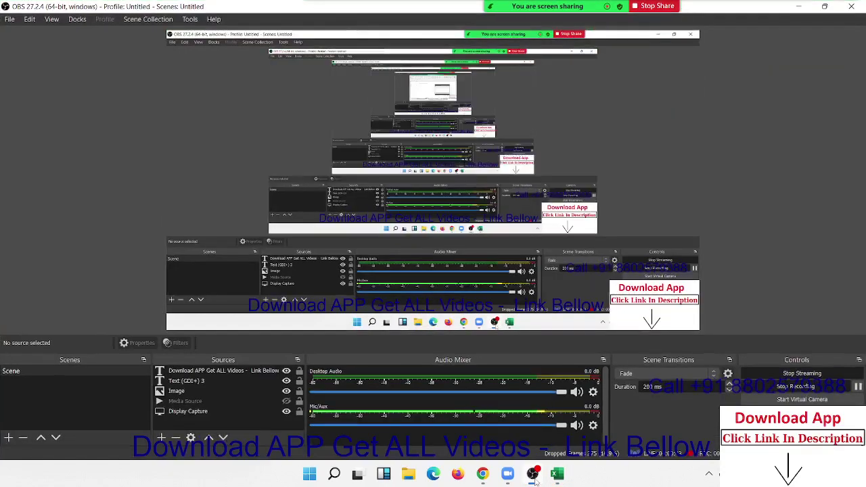
{"action": "left_click", "coordinate": [535, 475]}
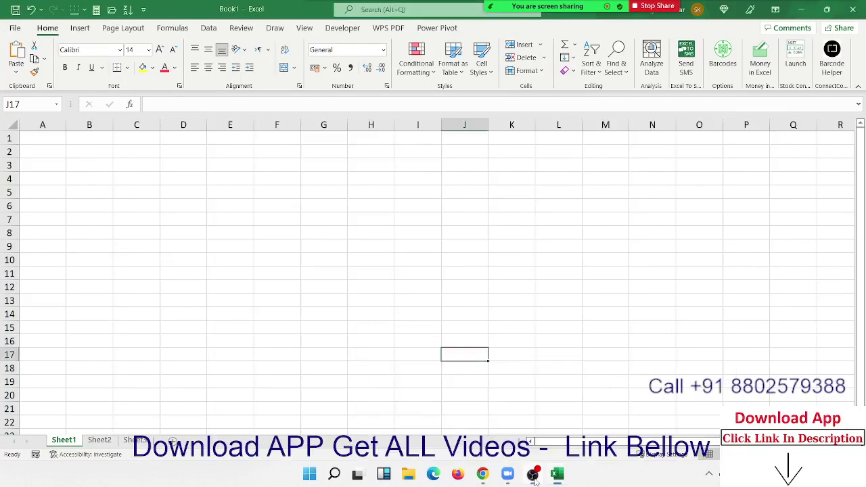
{"action": "left_click", "coordinate": [280, 209]}
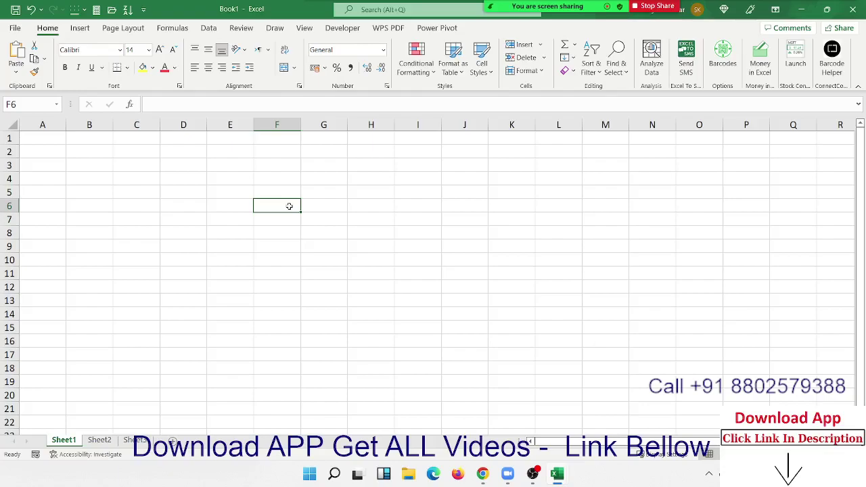
From the desktop, browse File Explorer to Local Disk (E:) and into the 2022 folder
{"action": "key", "text": "super+d"}
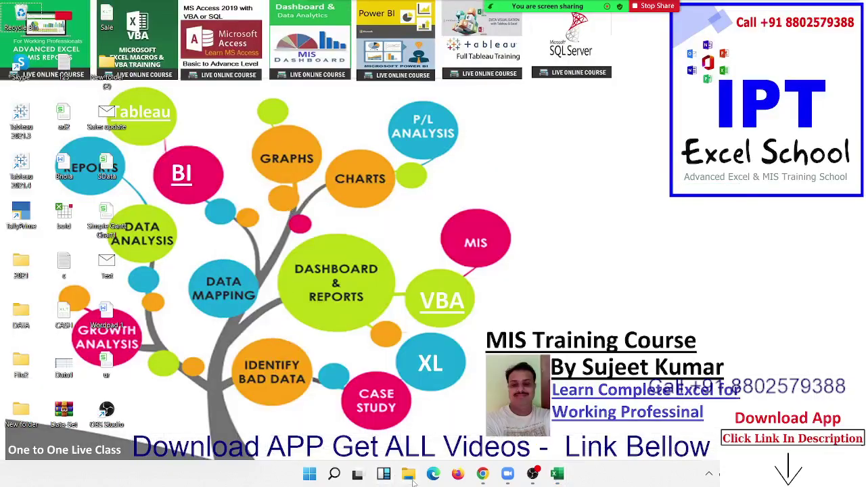
{"action": "left_click", "coordinate": [413, 479]}
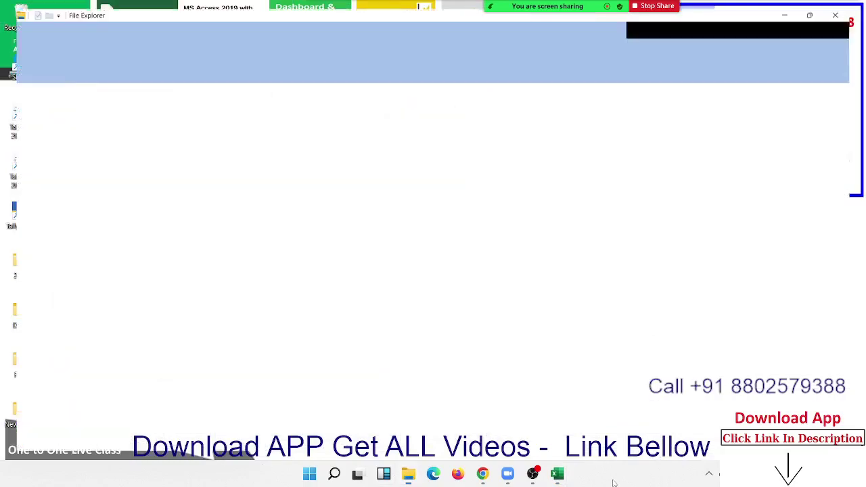
{"action": "mouse_move", "coordinate": [489, 481]}
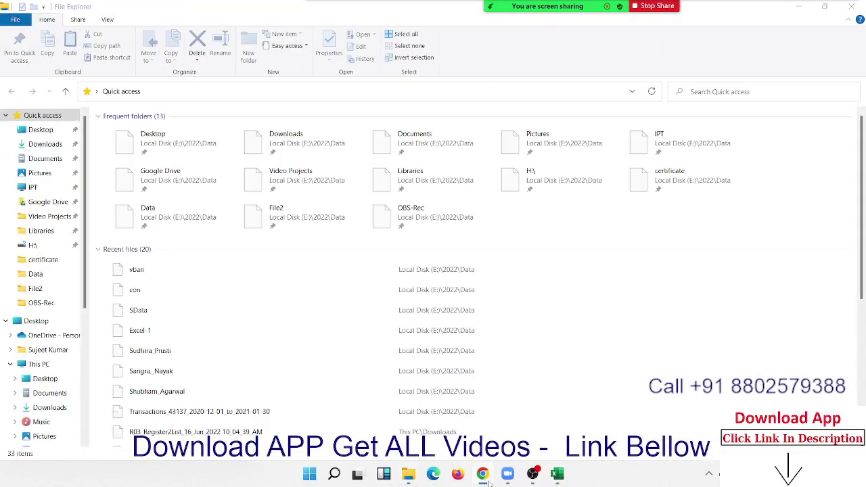
{"action": "scroll", "coordinate": [68, 421], "scroll_direction": "down", "scroll_amount": 2}
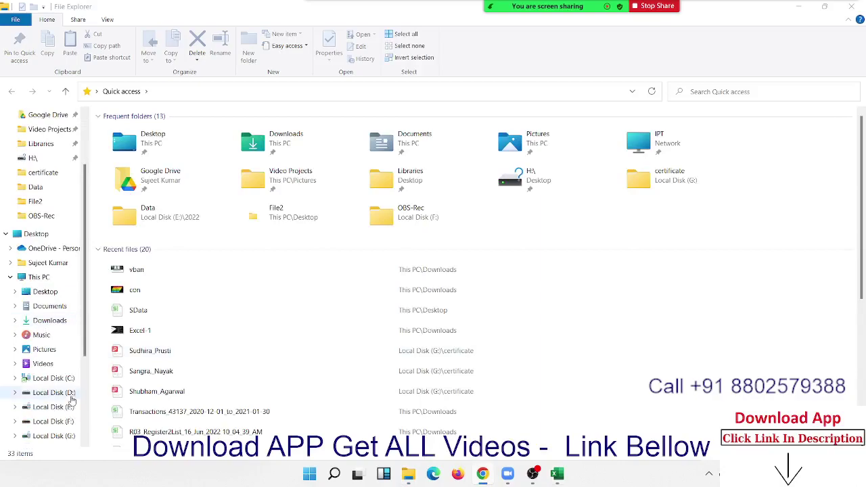
{"action": "left_click", "coordinate": [66, 408]}
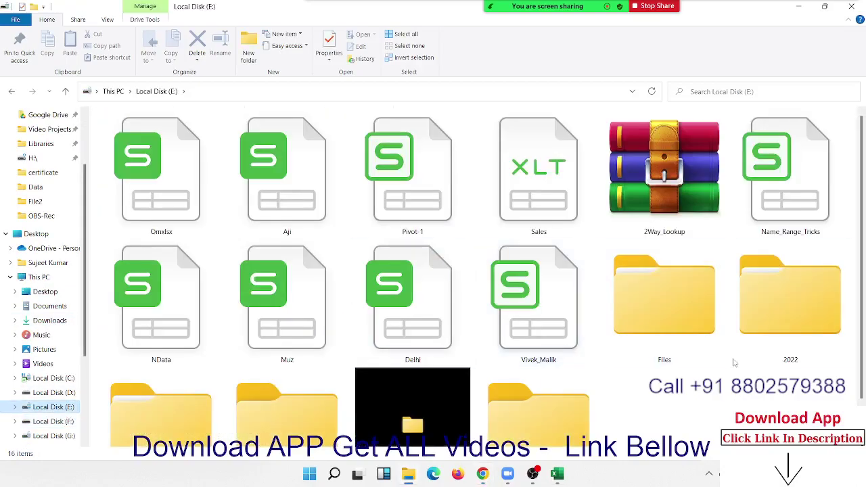
{"action": "scroll", "coordinate": [734, 362], "scroll_direction": "down", "scroll_amount": 1}
{"action": "double_click", "coordinate": [802, 277]}
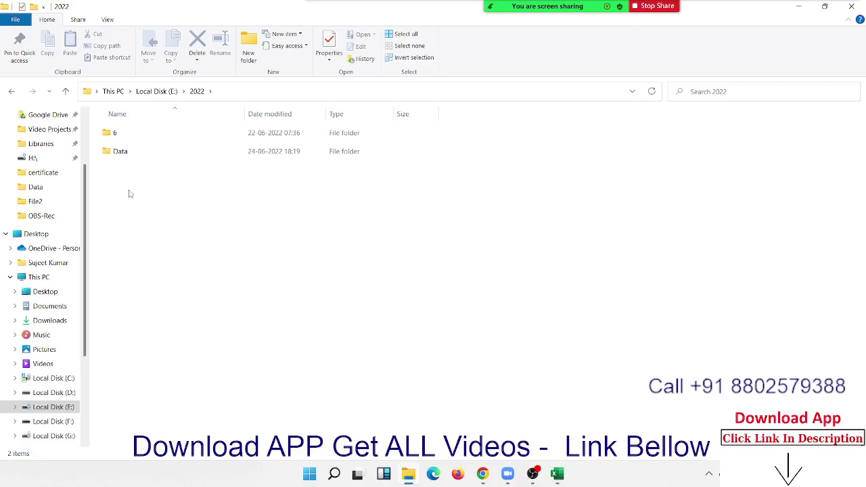
Create a new XLSX worksheet file named JAN in the 2022 folder
{"action": "right_click", "coordinate": [130, 194]}
{"action": "mouse_move", "coordinate": [186, 342]}
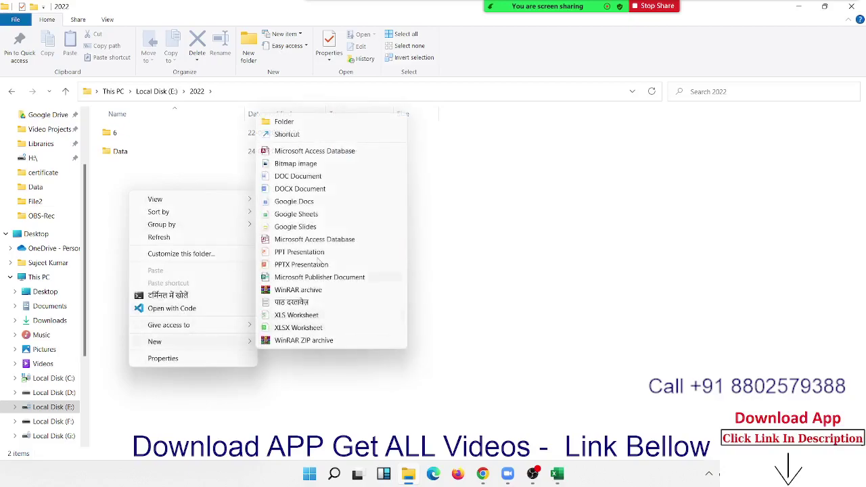
{"action": "left_click", "coordinate": [304, 329]}
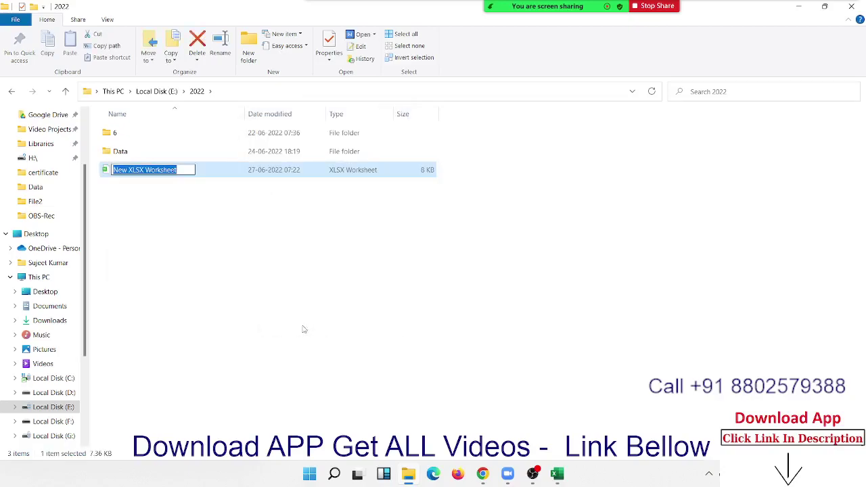
{"action": "type", "text": "JAN"}
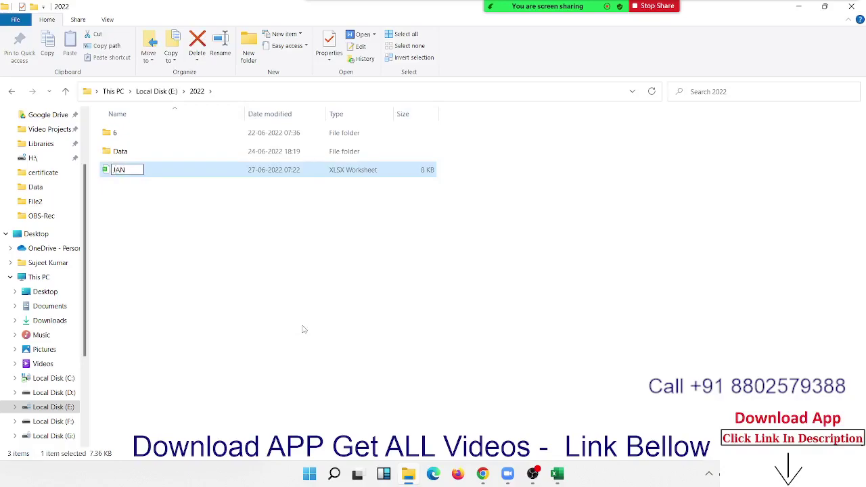
{"action": "key", "text": "Return"}
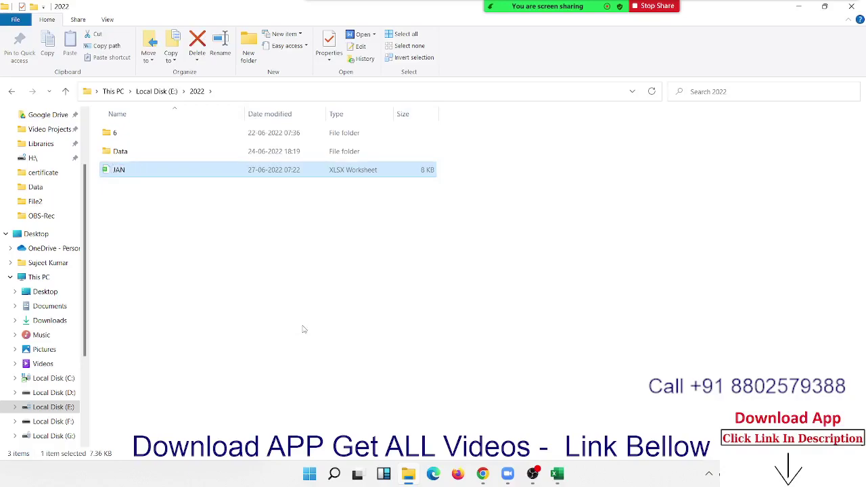
Open JAN.xlsx in Excel using Open with
{"action": "right_click", "coordinate": [126, 176]}
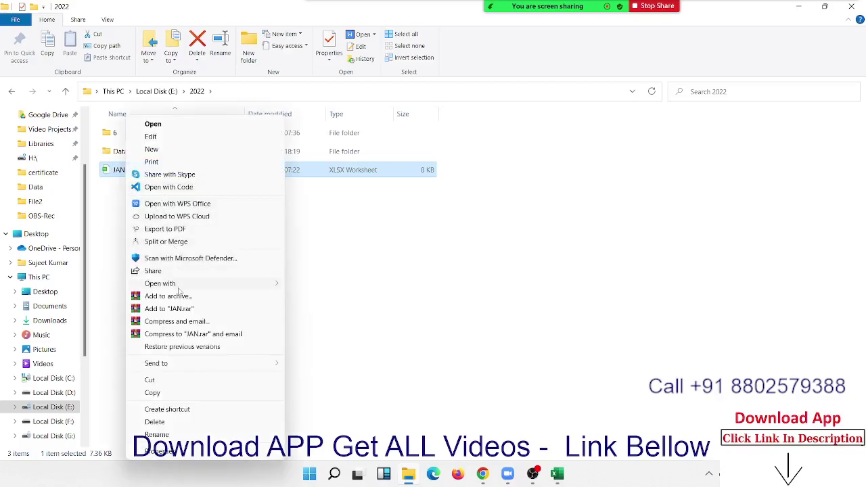
{"action": "mouse_move", "coordinate": [179, 284]}
{"action": "left_click", "coordinate": [369, 285]}
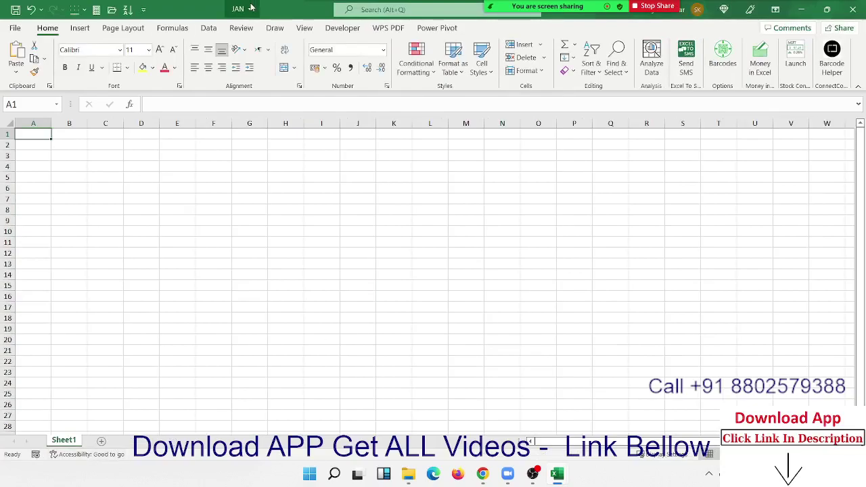
Add four new sheets to the JAN workbook
{"action": "left_click", "coordinate": [102, 441]}
{"action": "left_click", "coordinate": [137, 441]}
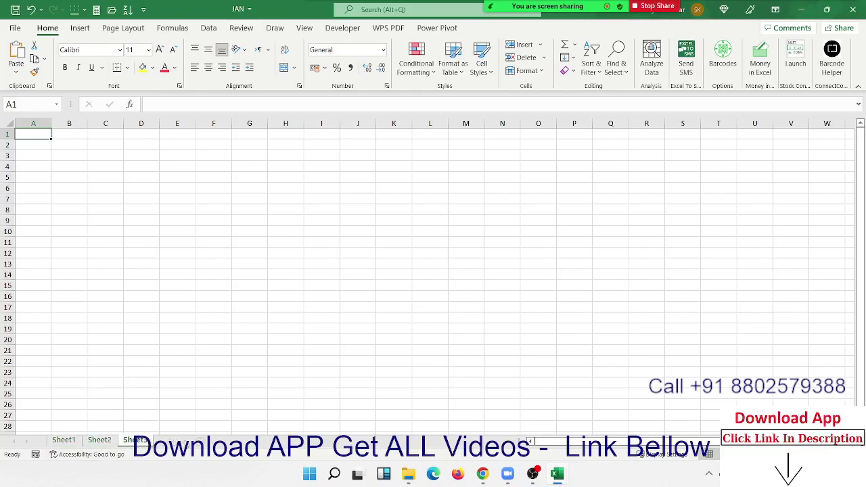
{"action": "left_click", "coordinate": [173, 441]}
{"action": "left_click", "coordinate": [209, 441]}
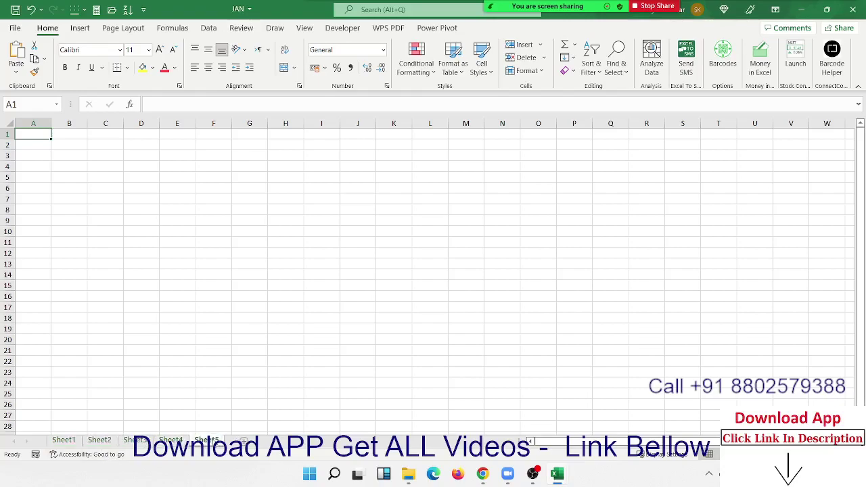
Rename the first sheets to 1, 2 and 3, then close JAN.xlsx without saving
{"action": "left_click", "coordinate": [63, 441], "text": "shift"}
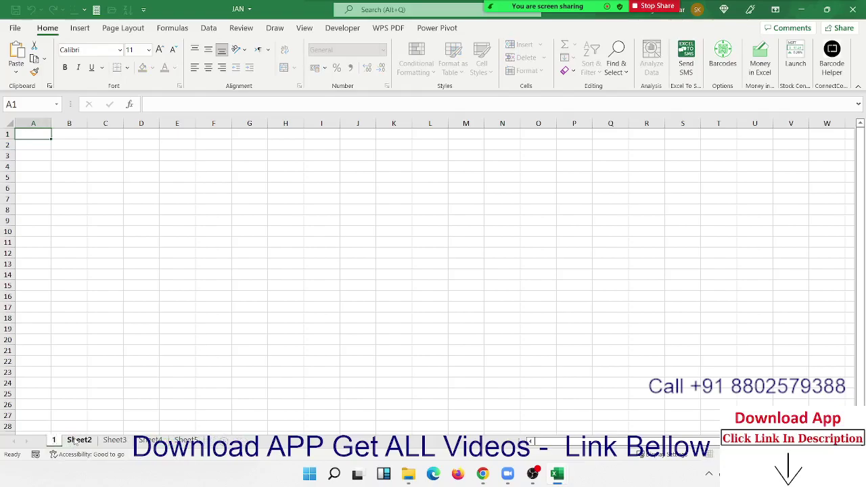
{"action": "left_click", "coordinate": [78, 440]}
{"action": "left_click", "coordinate": [94, 440], "text": "shift"}
{"action": "left_click", "coordinate": [92, 440]}
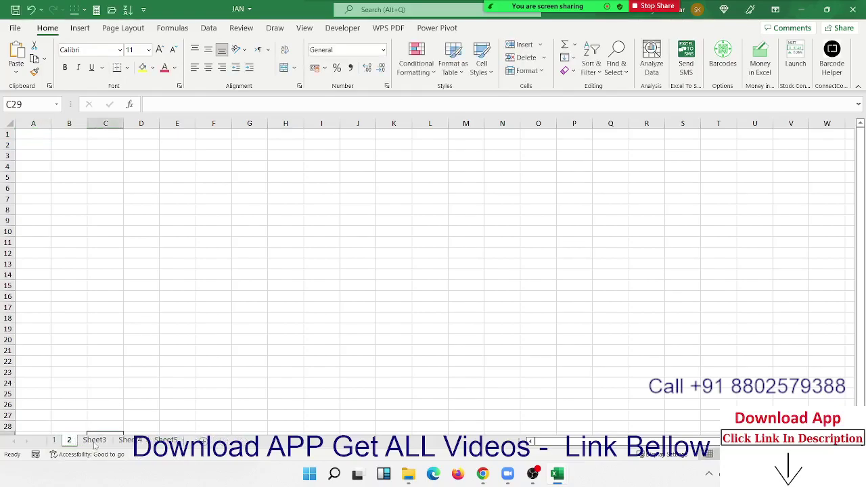
{"action": "left_click", "coordinate": [95, 441], "text": "shift"}
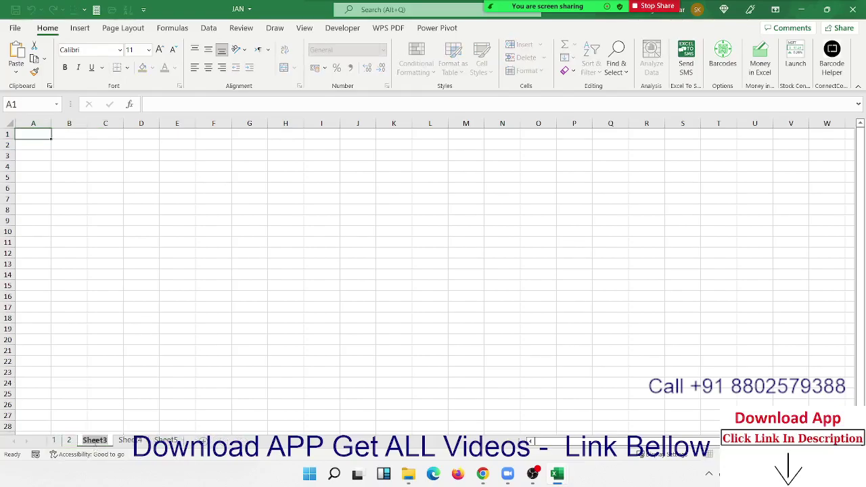
{"action": "left_click", "coordinate": [141, 350]}
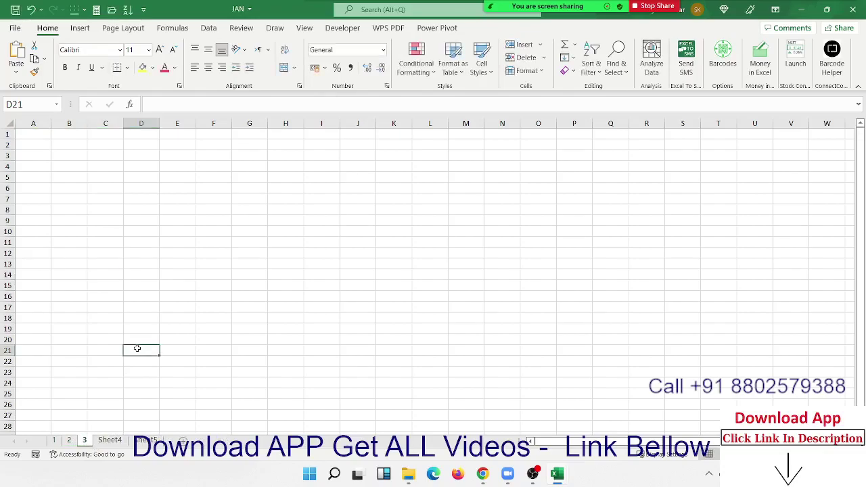
{"action": "left_click", "coordinate": [854, 9]}
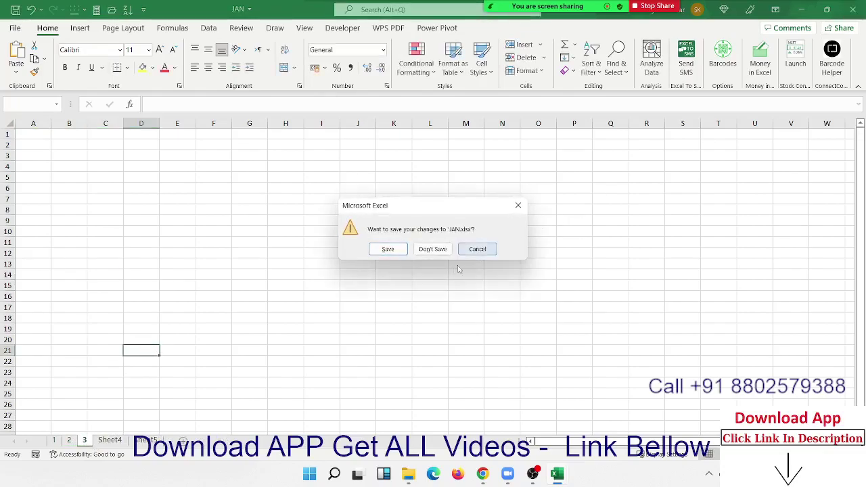
{"action": "left_click", "coordinate": [425, 250]}
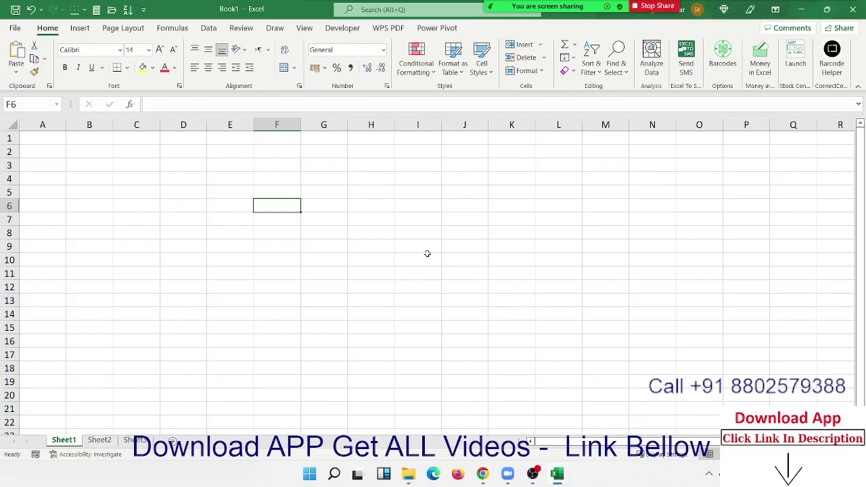
In the VBA editor, insert a new Module1 into the Book1 project
{"action": "left_click", "coordinate": [327, 31]}
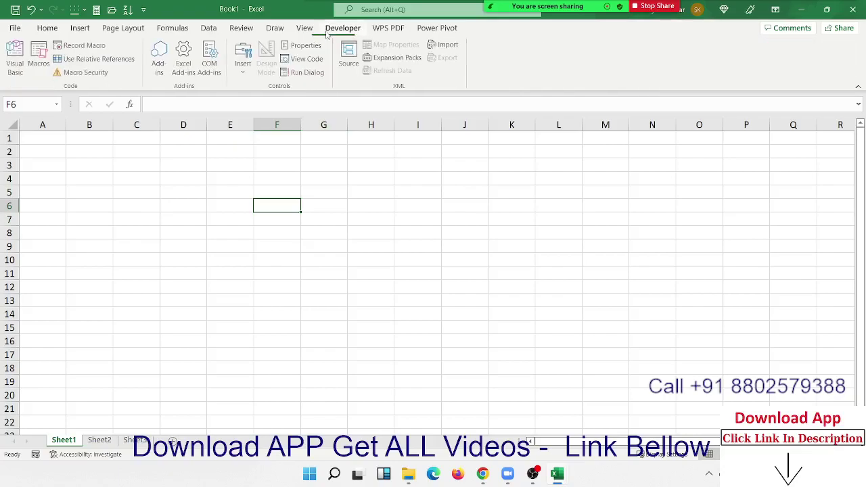
{"action": "left_click", "coordinate": [10, 68]}
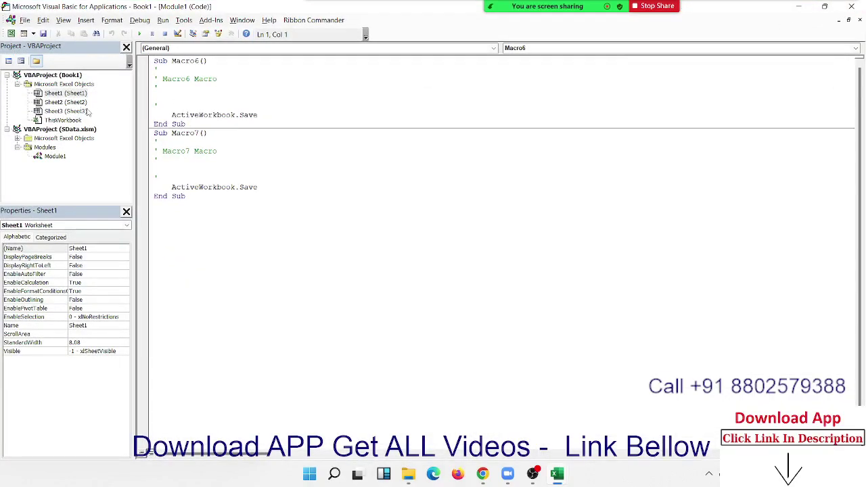
{"action": "left_click", "coordinate": [65, 93]}
{"action": "left_click", "coordinate": [85, 19]}
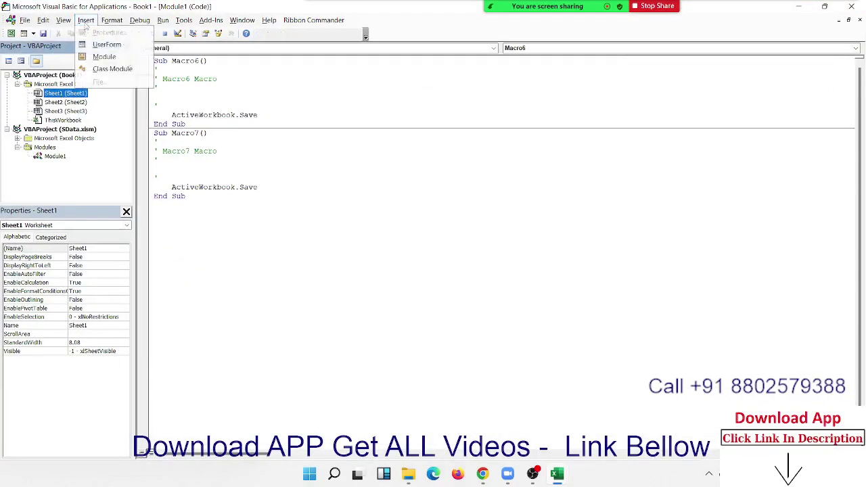
{"action": "left_click", "coordinate": [95, 56]}
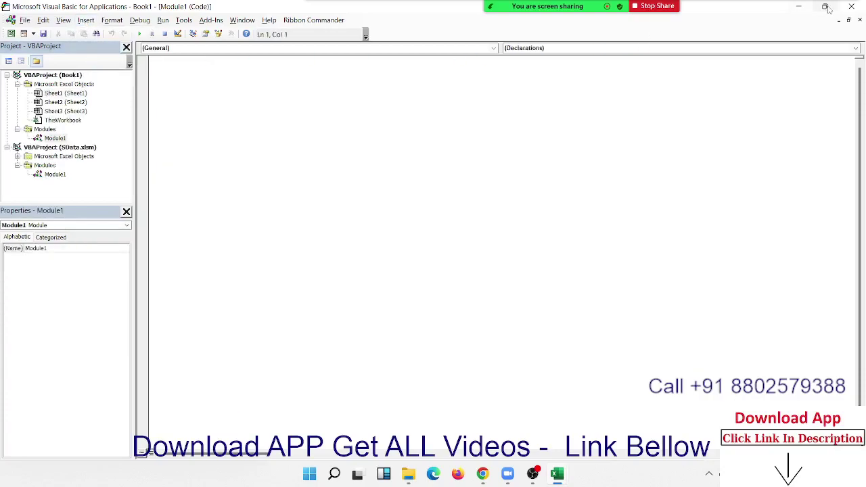
Snap the VBA editor to the left half and Book1 to the right half
{"action": "mouse_move", "coordinate": [824, 6]}
{"action": "left_click", "coordinate": [759, 29]}
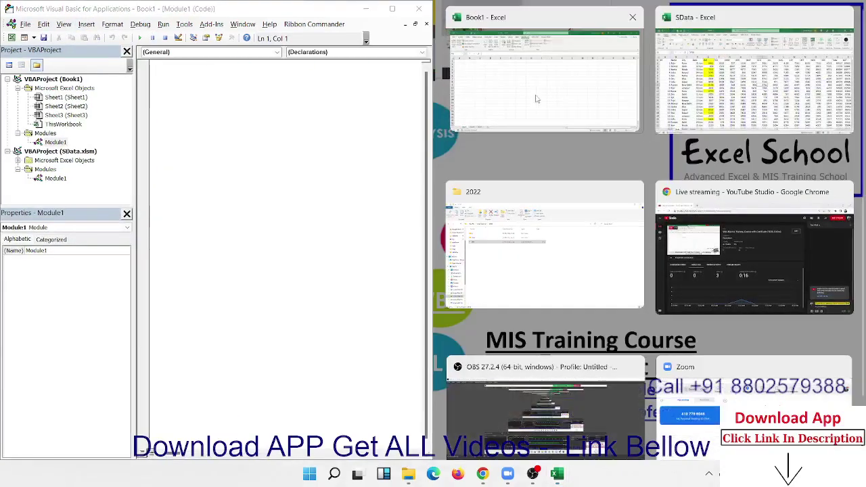
{"action": "left_click", "coordinate": [536, 99]}
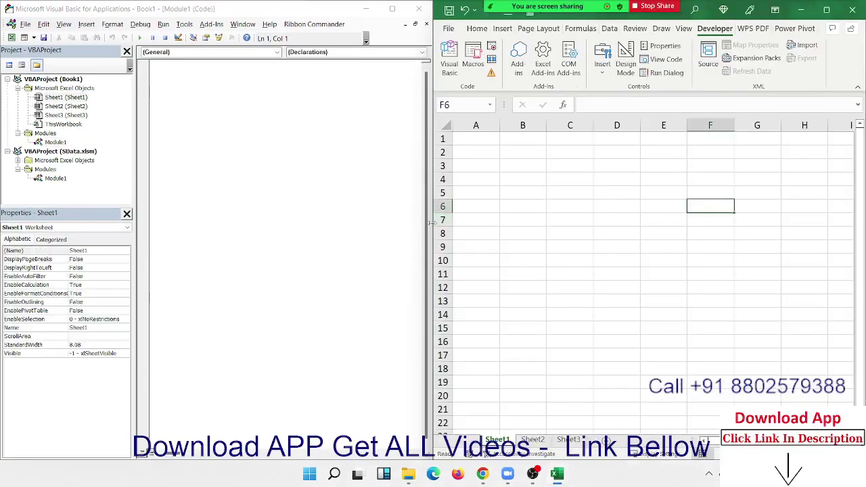
{"action": "left_click_drag", "start_coordinate": [458, 223], "coordinate": [460, 228]}
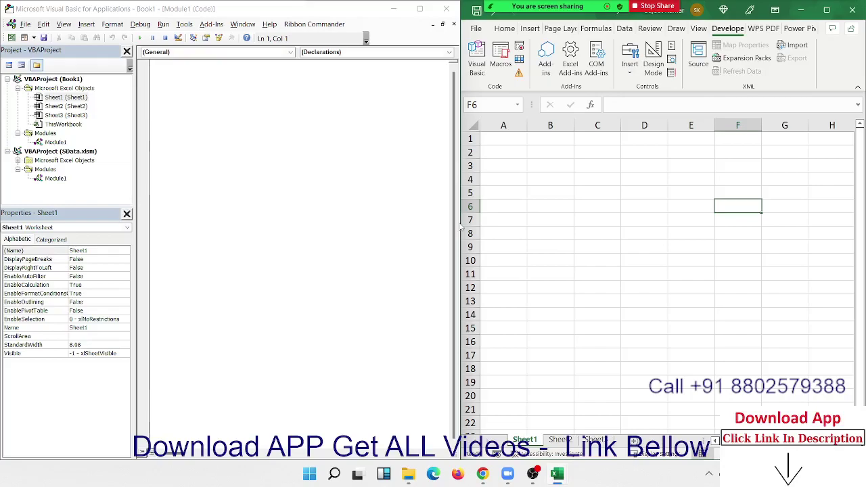
Write the Sub mkfl() header with blank body lines in Module1
{"action": "left_click", "coordinate": [470, 233]}
{"action": "left_click", "coordinate": [184, 92]}
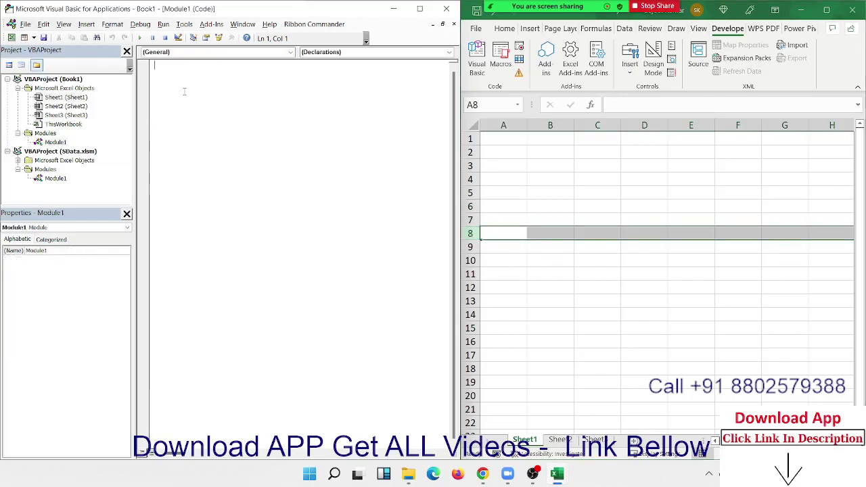
{"action": "type", "text": "Sub "}
{"action": "type", "text": "mk"}
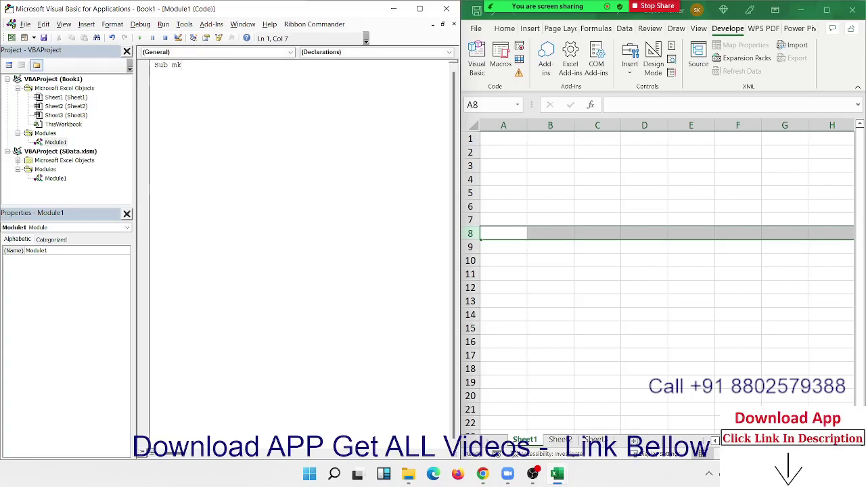
{"action": "type", "text": "fl"}
{"action": "type", "text": "()"}
{"action": "key", "text": "Return"}
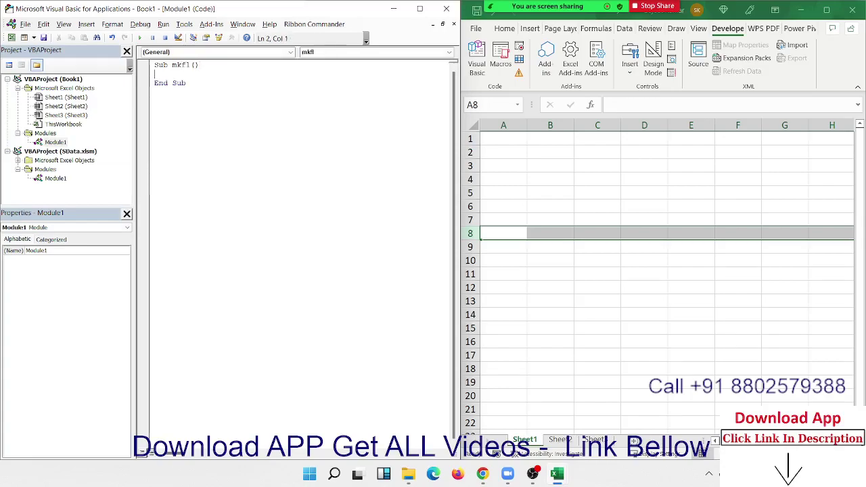
{"action": "key", "text": "Return"}
{"action": "key", "text": "Return"}
{"action": "key", "text": "Return"}
{"action": "key", "text": "Return"}
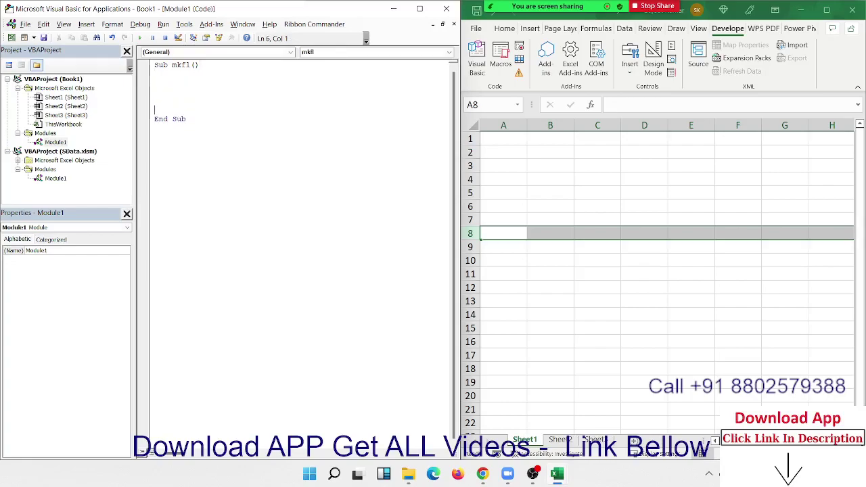
{"action": "key", "text": "Return"}
{"action": "key", "text": "Return"}
{"action": "key", "text": "Up"}
{"action": "key", "text": "Up"}
{"action": "key", "text": "Up"}
Type Workbooks.Add.SaveAs on the first body line, then return to the 2022 folder window
{"action": "type", "text": "work"}
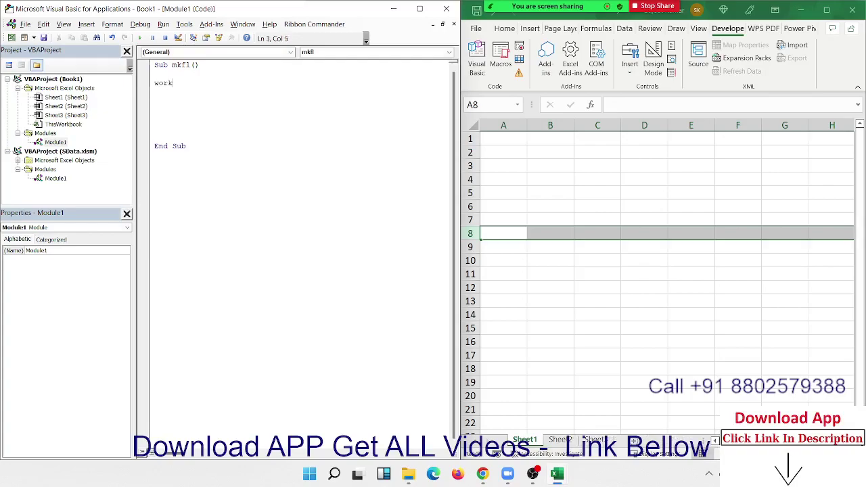
{"action": "type", "text": "books"}
{"action": "type", "text": ".a"}
{"action": "key", "text": "Tab"}
{"action": "type", "text": "."}
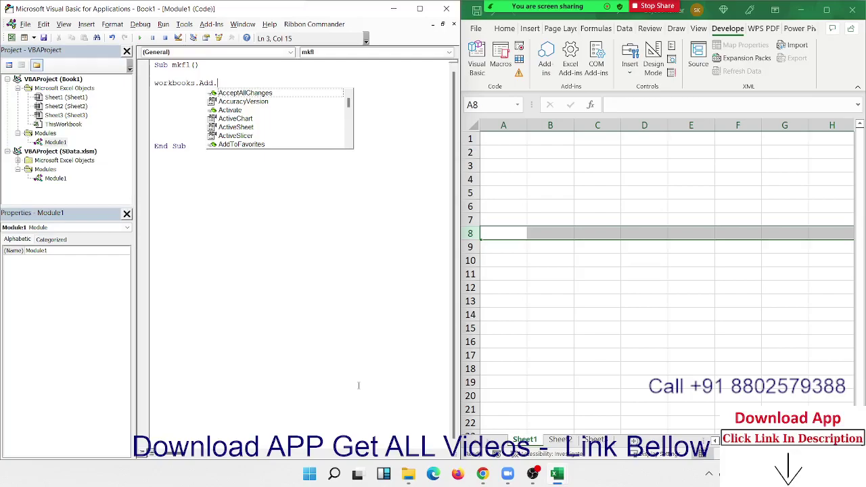
{"action": "type", "text": "sa"}
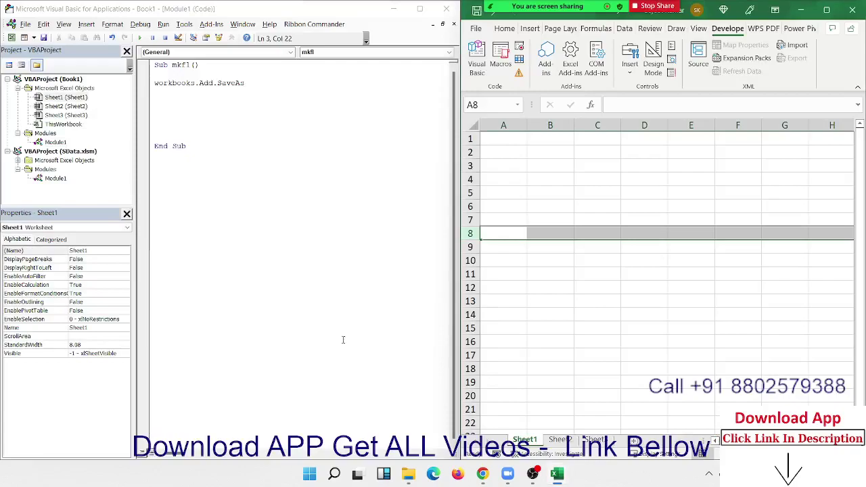
{"action": "key", "text": "alt+Tab"}
{"action": "key", "text": "alt+Tab"}
{"action": "key", "text": "alt+Tab"}
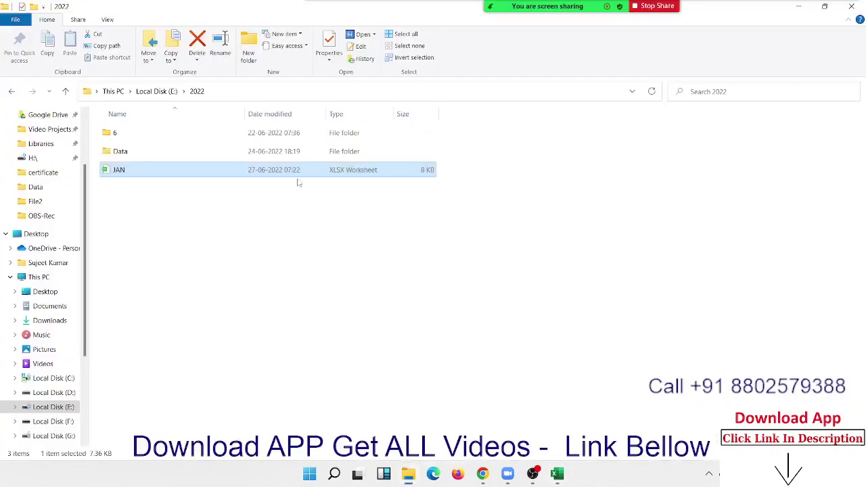
Read the path E:\2022 from Explorer and type "E:\2022\1.xlsx" after SaveAs
{"action": "left_click", "coordinate": [245, 91]}
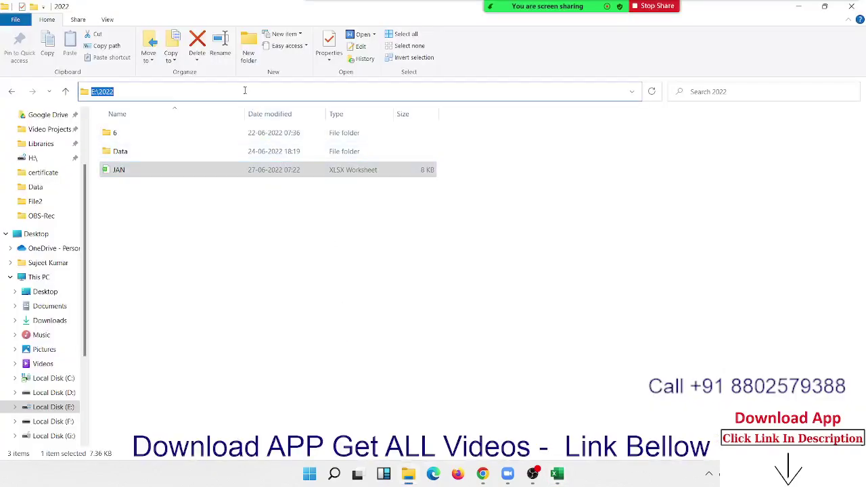
{"action": "key", "text": "alt+Tab"}
{"action": "key", "text": "alt+Tab"}
{"action": "key", "text": "alt+Tab"}
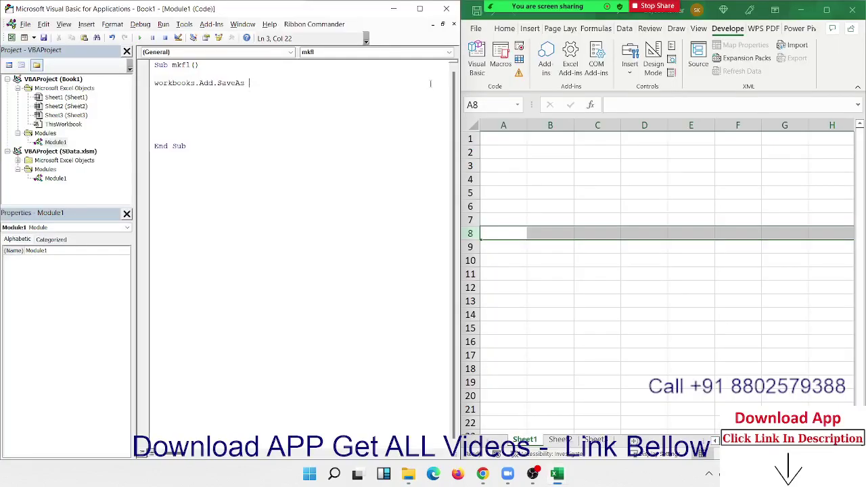
{"action": "type", "text": "\"E:\\2022"}
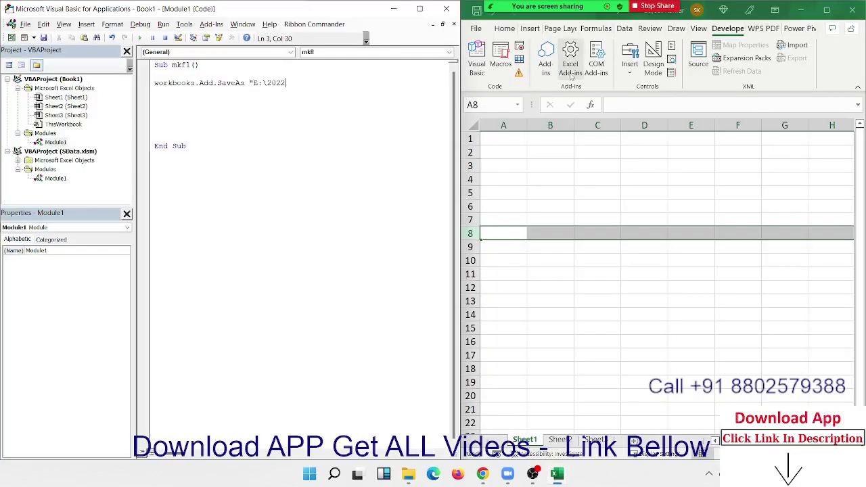
{"action": "type", "text": "\\1."}
{"action": "type", "text": "xlsx\""}
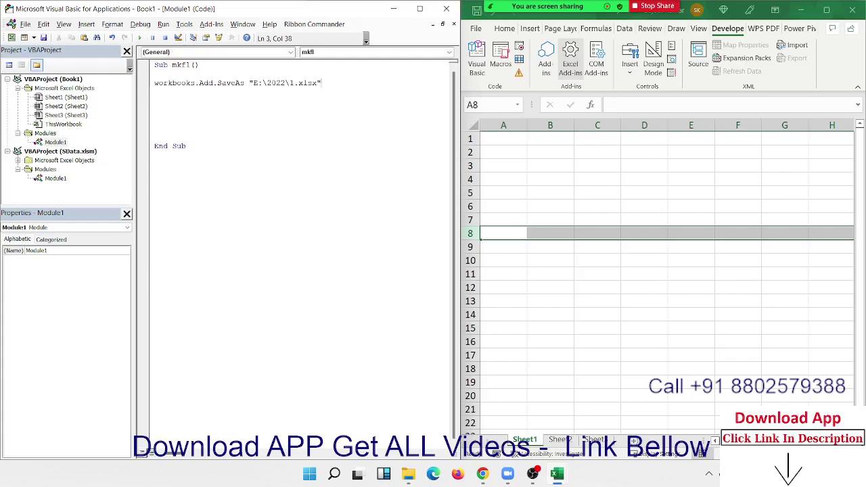
Replace the fixed 1.xlsx name with a "E:\2022\" & Format(, True) & expression
{"action": "key", "text": "Return"}
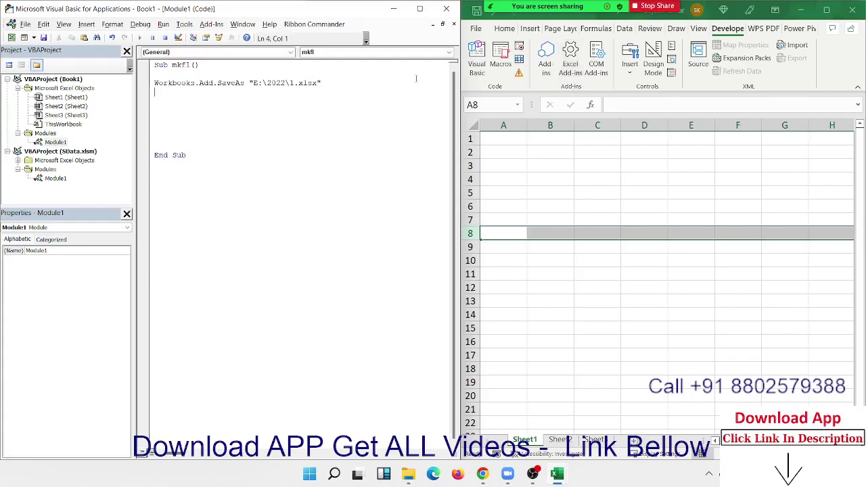
{"action": "left_click", "coordinate": [291, 82]}
{"action": "type", "text": "\""}
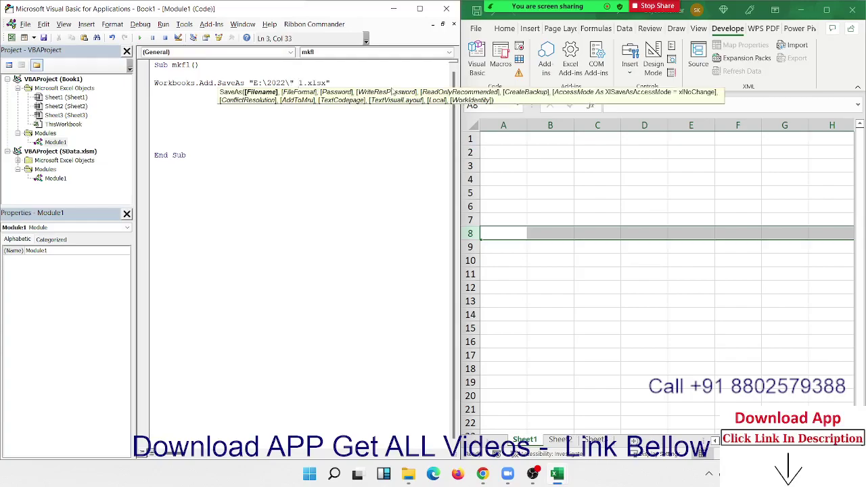
{"action": "key", "text": "Delete"}
{"action": "type", "text": "\" f"}
{"action": "type", "text": "ormat"}
{"action": "type", "text": ")"}
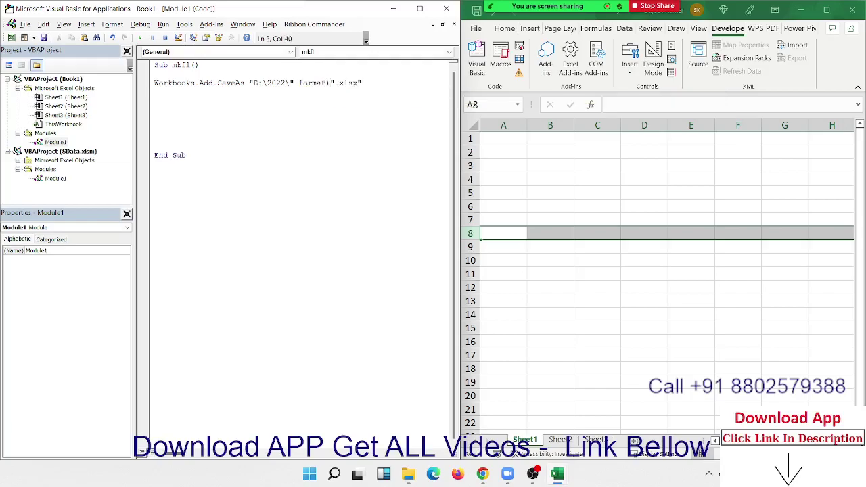
{"action": "key", "text": "BackSpace"}
{"action": "type", "text": "(,"}
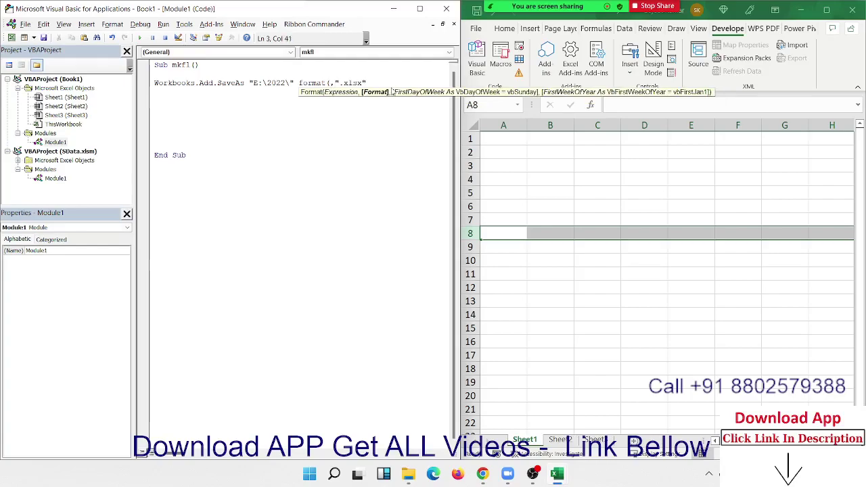
{"action": "type", "text": "true"}
{"action": "type", "text": ")"}
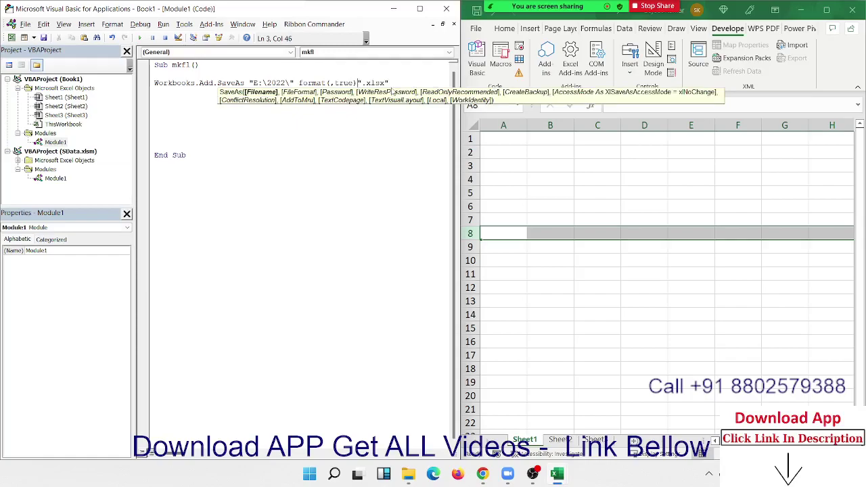
{"action": "type", "text": " &"}
Clear the compile error, adding the 1 argument and & before Format to complete the line
{"action": "left_click", "coordinate": [412, 156]}
{"action": "left_click", "coordinate": [422, 283]}
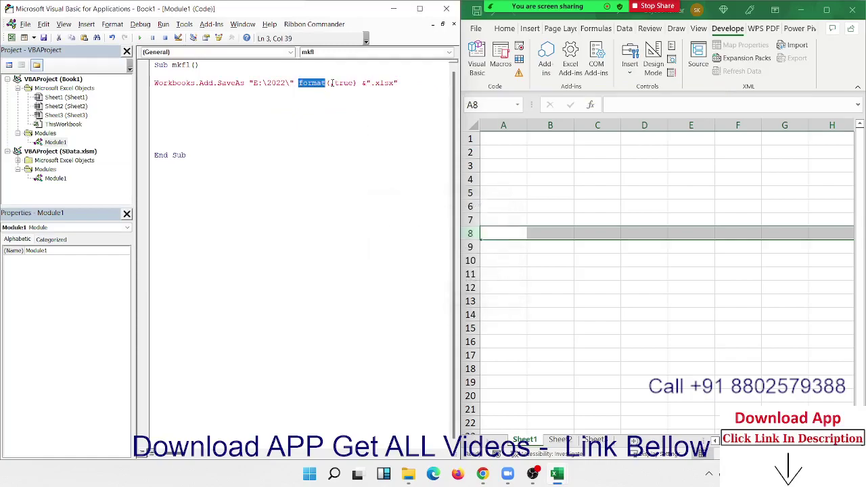
{"action": "left_click", "coordinate": [331, 82]}
{"action": "type", "text": "1"}
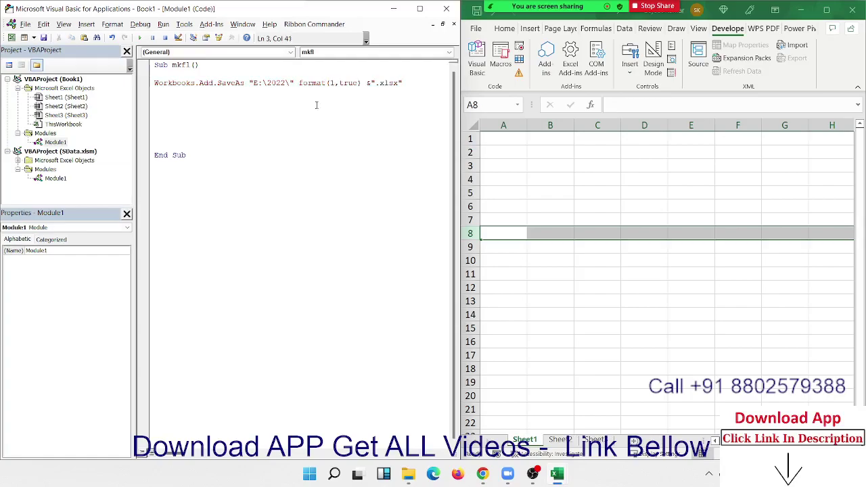
{"action": "left_click", "coordinate": [296, 83]}
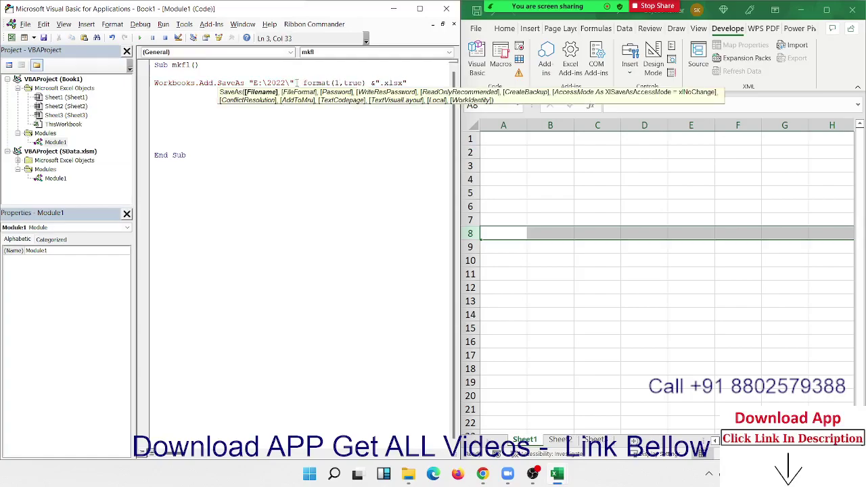
{"action": "type", "text": "&"}
{"action": "left_click", "coordinate": [296, 166]}
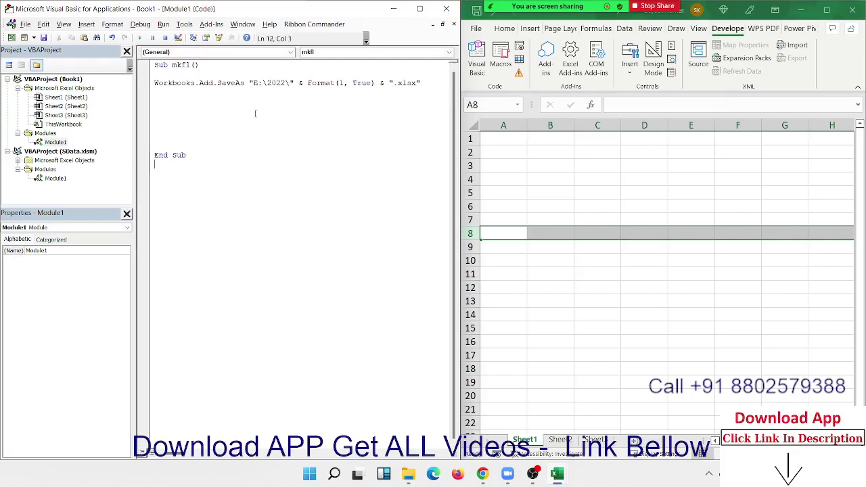
Duplicate the SaveAs line twice, changing the month number to 2 and 3
{"action": "key", "text": "Up"}
{"action": "key", "text": "Up"}
{"action": "key", "text": "Up"}
{"action": "key", "text": "Up"}
{"action": "key", "text": "shift+End"}
{"action": "key", "text": "ctrl+c"}
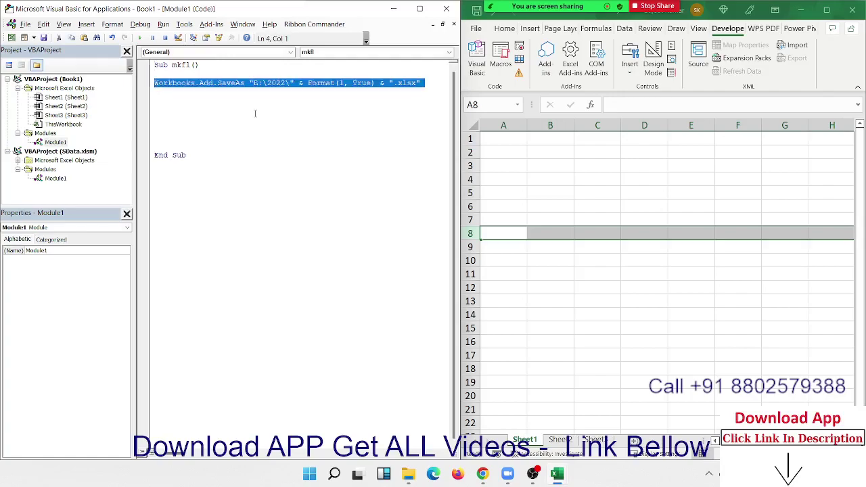
{"action": "key", "text": "Down"}
{"action": "key", "text": "Down"}
{"action": "key", "text": "ctrl+v"}
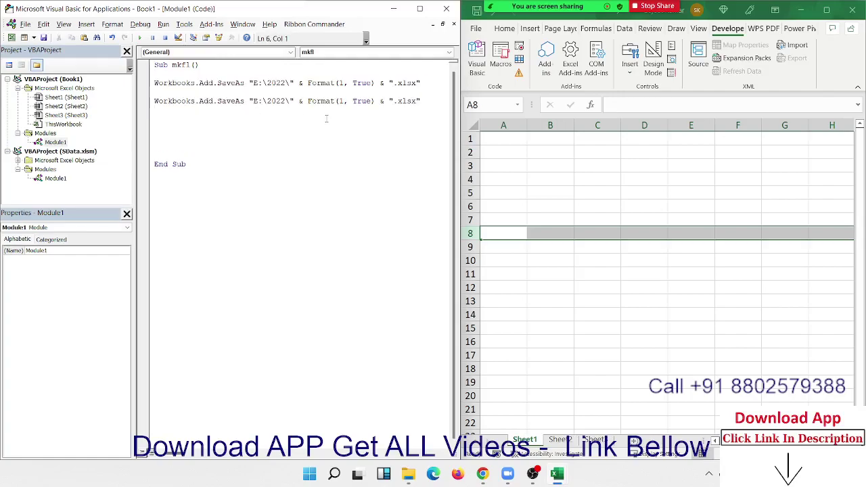
{"action": "double_click", "coordinate": [341, 101]}
{"action": "type", "text": "2"}
{"action": "key", "text": "Down"}
{"action": "key", "text": "Down"}
{"action": "key", "text": "ctrl+v"}
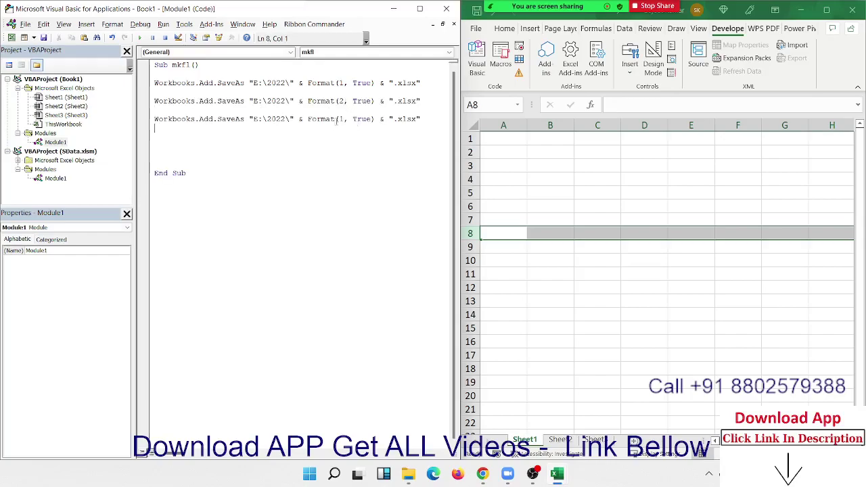
{"action": "double_click", "coordinate": [340, 119]}
{"action": "type", "text": "3"}
Delete the two duplicate save lines and insert a blank line above the original
{"action": "left_click", "coordinate": [155, 100]}
{"action": "left_click_drag", "start_coordinate": [155, 101], "coordinate": [319, 133]}
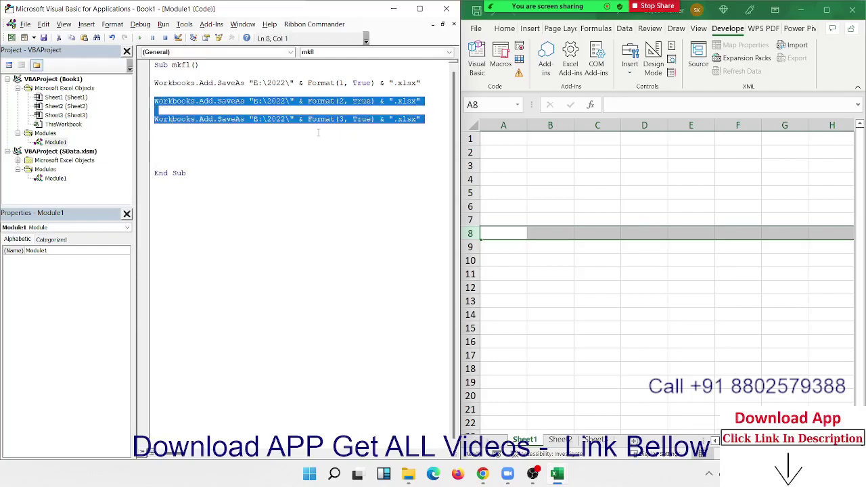
{"action": "key", "text": "Delete"}
{"action": "key", "text": "Up"}
{"action": "key", "text": "Up"}
{"action": "key", "text": "Up"}
{"action": "key", "text": "Return"}
{"action": "key", "text": "Return"}
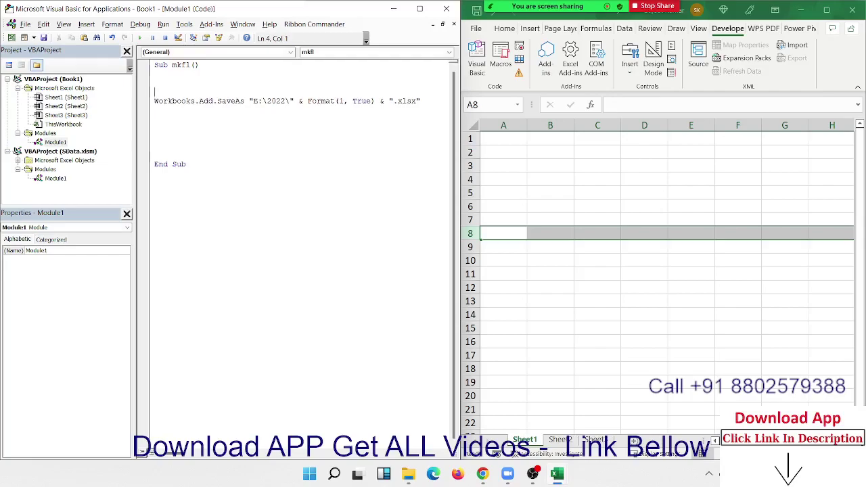
{"action": "left_click", "coordinate": [155, 83]}
Wrap the SaveAs line in For i = 1 To 12 … Next, then begin Sub rr() below End Sub
{"action": "type", "text": "for "}
{"action": "type", "text": "i "}
{"action": "type", "text": "= 1 to "}
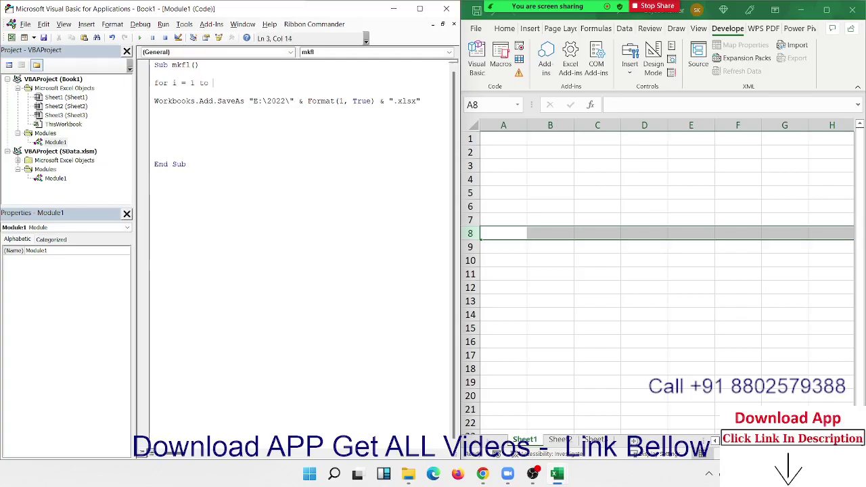
{"action": "type", "text": "12"}
{"action": "key", "text": "Down"}
{"action": "key", "text": "Down"}
{"action": "key", "text": "Down"}
{"action": "key", "text": "Down"}
{"action": "key", "text": "Down"}
{"action": "key", "text": "Down"}
{"action": "type", "text": "next"}
{"action": "key", "text": "Return"}
{"action": "left_click", "coordinate": [155, 173]}
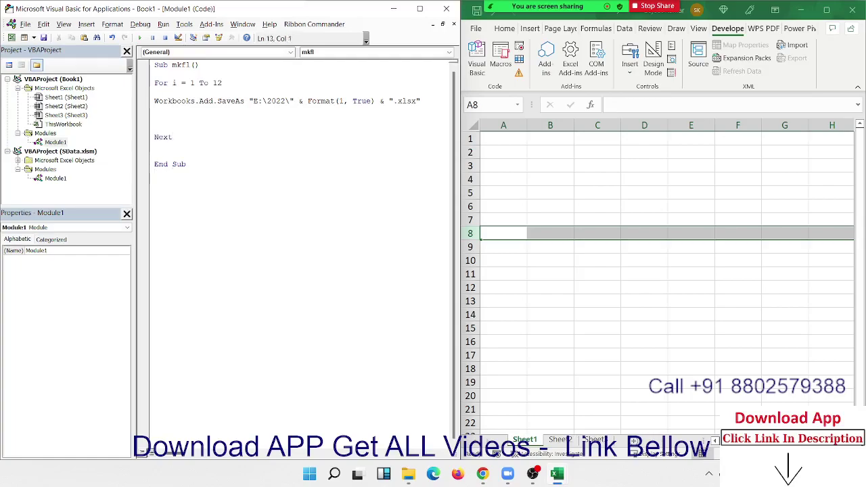
{"action": "type", "text": "sub "}
{"action": "type", "text": "rr"}
{"action": "type", "text": "()"}
Put a MsgBox "Hi" line inside Sub rr
{"action": "key", "text": "Return"}
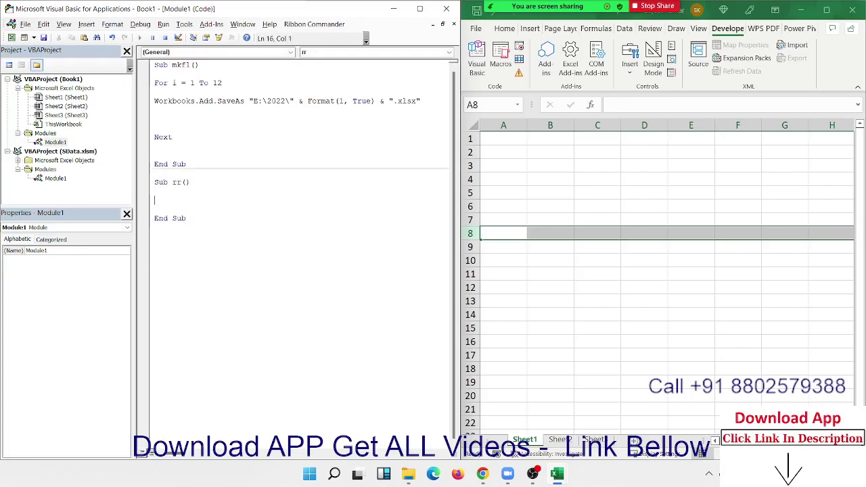
{"action": "type", "text": "m"}
{"action": "type", "text": "sg"}
{"action": "type", "text": "box \""}
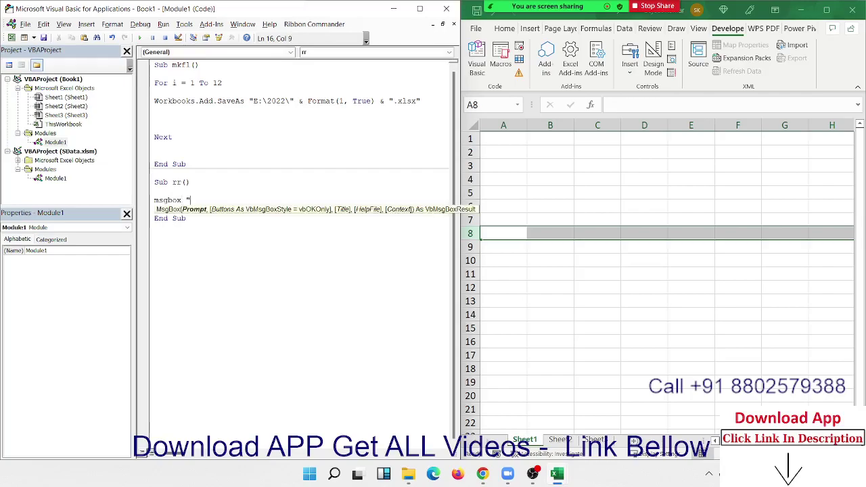
{"action": "type", "text": "Hi"}
{"action": "left_click", "coordinate": [192, 189]}
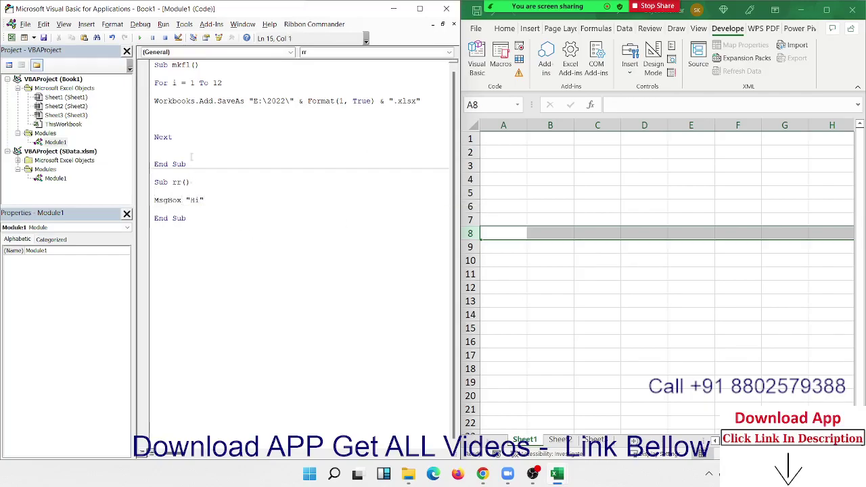
Run the rr macro from the Macros list and dismiss the Hi message
{"action": "left_click", "coordinate": [501, 60]}
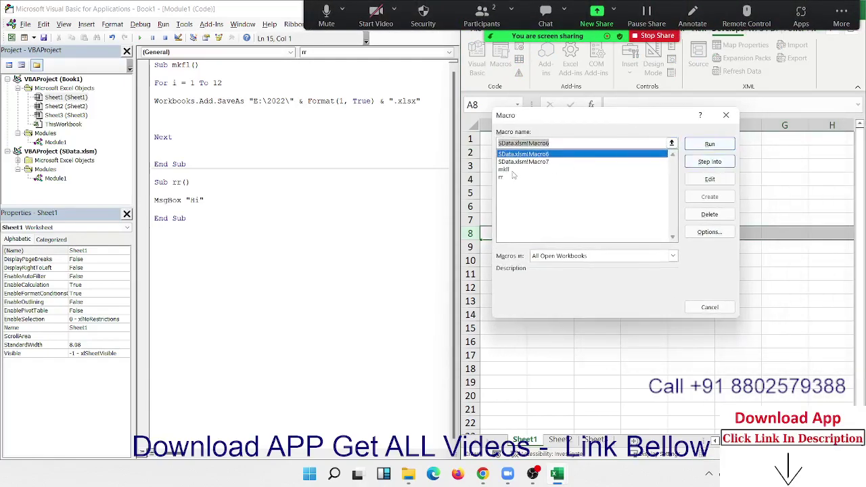
{"action": "left_click", "coordinate": [507, 176]}
{"action": "left_click", "coordinate": [709, 146]}
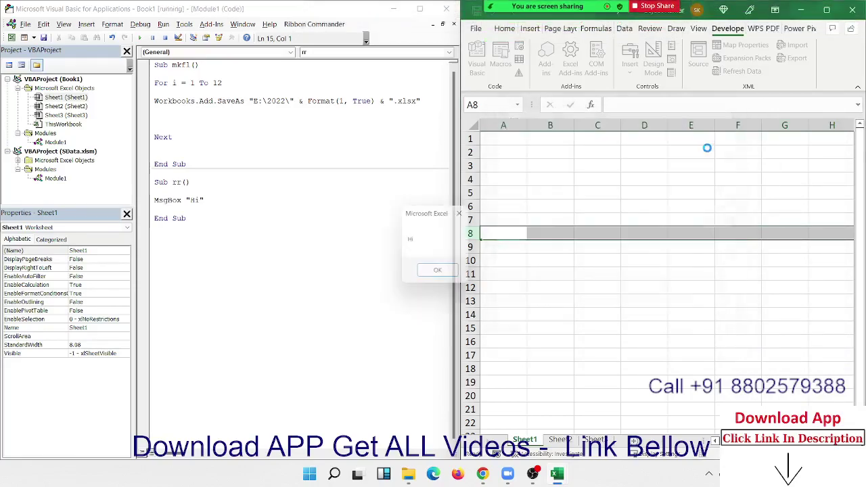
{"action": "left_click", "coordinate": [464, 213]}
{"action": "left_click", "coordinate": [151, 200]}
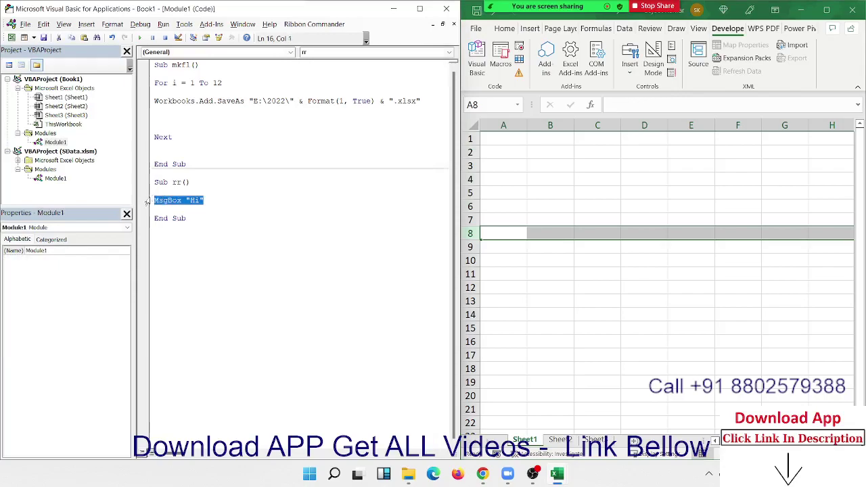
Paste two more MsgBox "Hi" lines into rr and run it, dismissing all three Hi messages
{"action": "key", "text": "Down"}
{"action": "key", "text": "Return"}
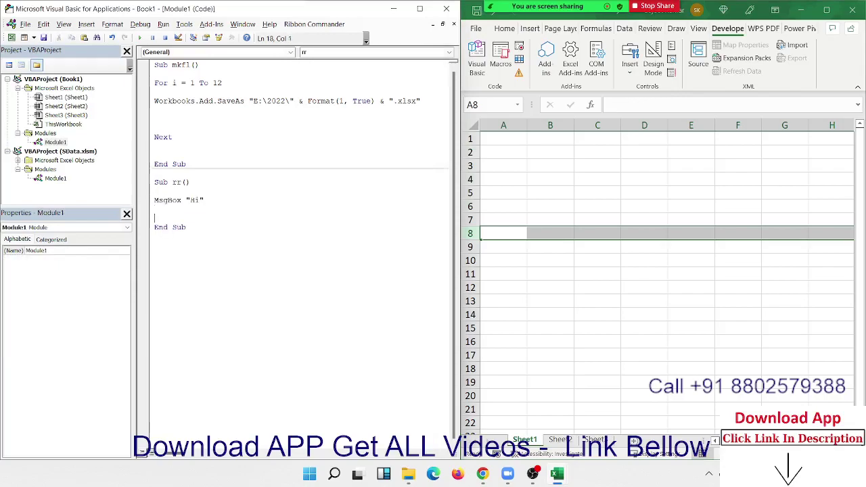
{"action": "type", "text": "MsgBox \"Hi\""}
{"action": "key", "text": "Return"}
{"action": "key", "text": "Return"}
{"action": "type", "text": "MsgBox \"Hi\""}
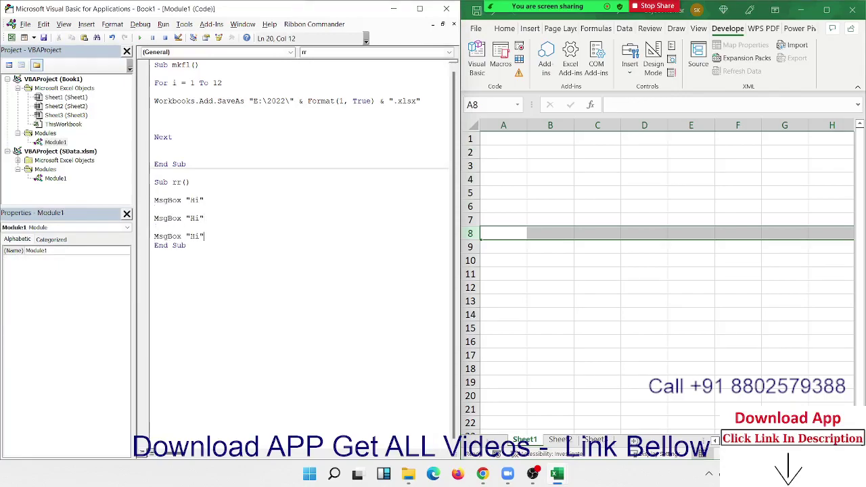
{"action": "left_click", "coordinate": [150, 210]}
{"action": "left_click", "coordinate": [140, 38]}
{"action": "left_click", "coordinate": [440, 274]}
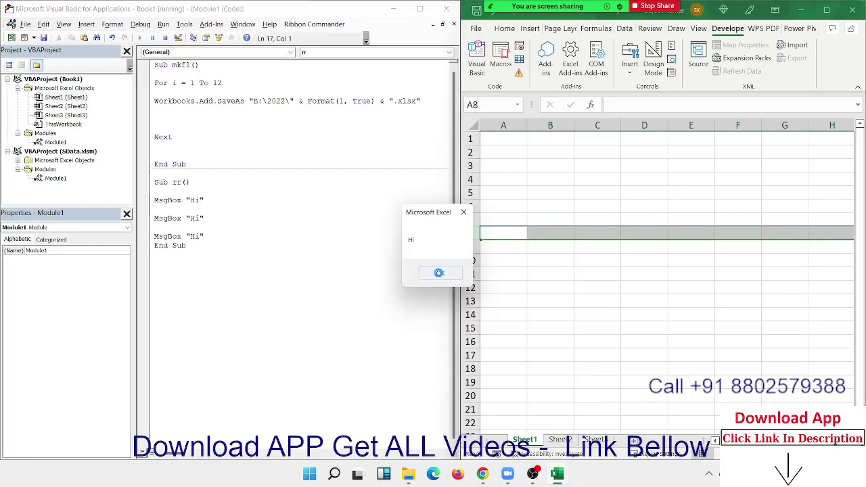
{"action": "left_click", "coordinate": [440, 275]}
{"action": "left_click", "coordinate": [440, 274]}
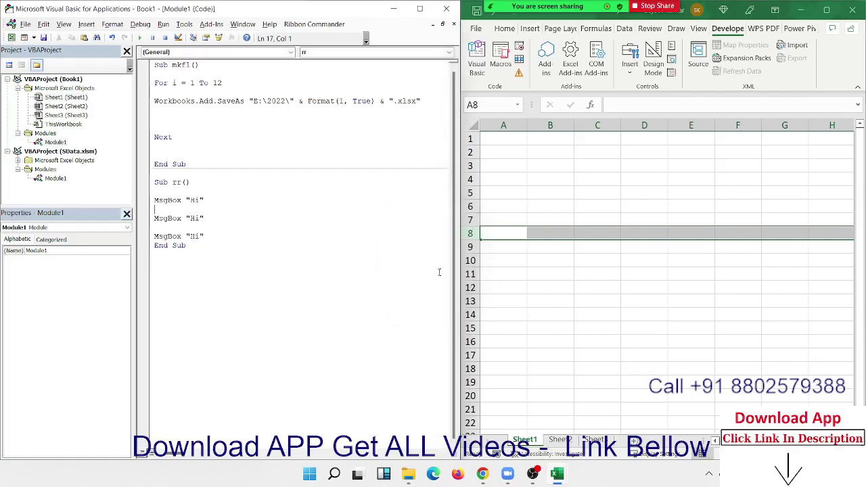
Delete the two extra Hi lines, leaving one MsgBox "Hi" surrounded by blank lines
{"action": "left_click_drag", "start_coordinate": [232, 252], "coordinate": [167, 219]}
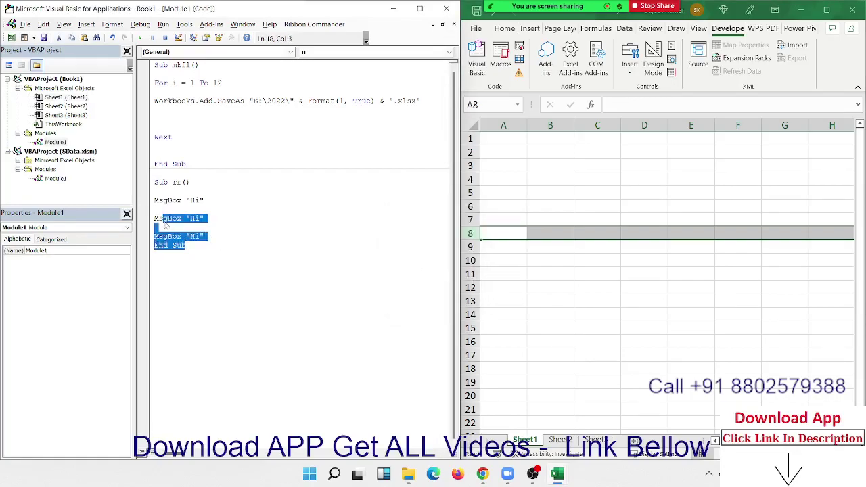
{"action": "left_click", "coordinate": [173, 259]}
{"action": "left_click", "coordinate": [155, 245]}
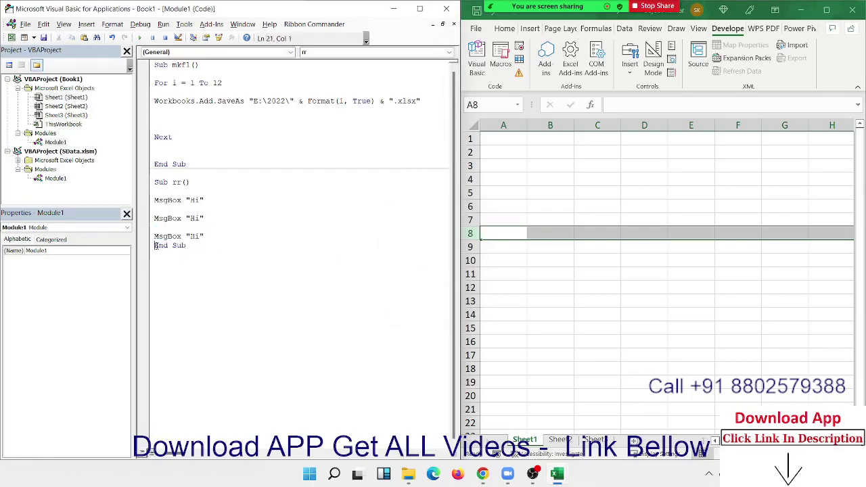
{"action": "key", "text": "Return"}
{"action": "key", "text": "Return"}
{"action": "key", "text": "Up"}
{"action": "key", "text": "Up"}
{"action": "key", "text": "Up"}
{"action": "key", "text": "Up"}
{"action": "key", "text": "Up"}
{"action": "key", "text": "Up"}
{"action": "key", "text": "shift+Down"}
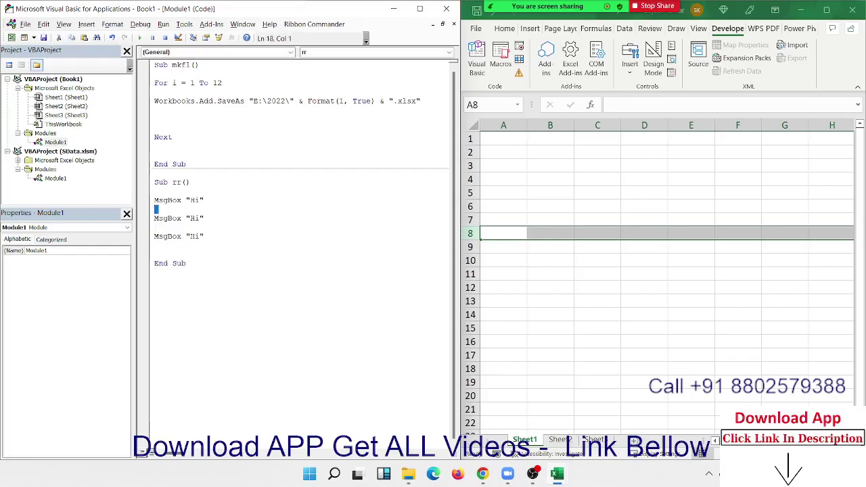
{"action": "key", "text": "shift+Down"}
{"action": "key", "text": "shift+Down"}
{"action": "key", "text": "shift+Down"}
{"action": "key", "text": "Delete"}
{"action": "key", "text": "Up"}
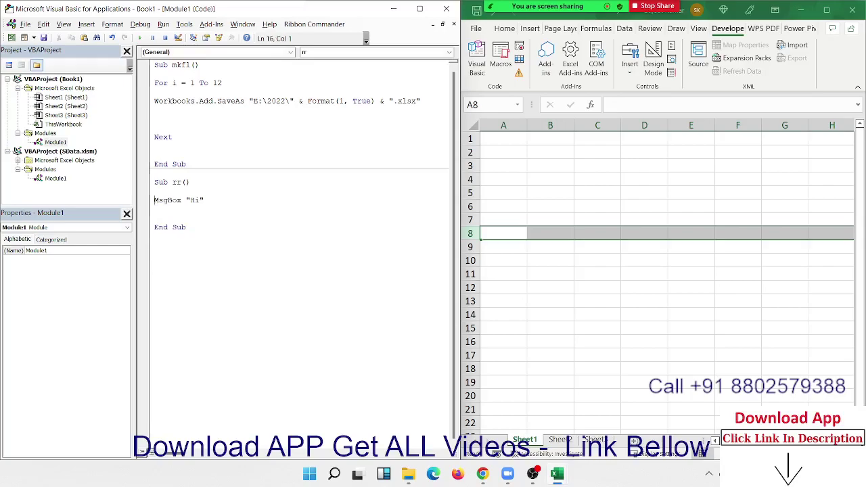
{"action": "key", "text": "Return"}
{"action": "key", "text": "Return"}
{"action": "key", "text": "shift+Down"}
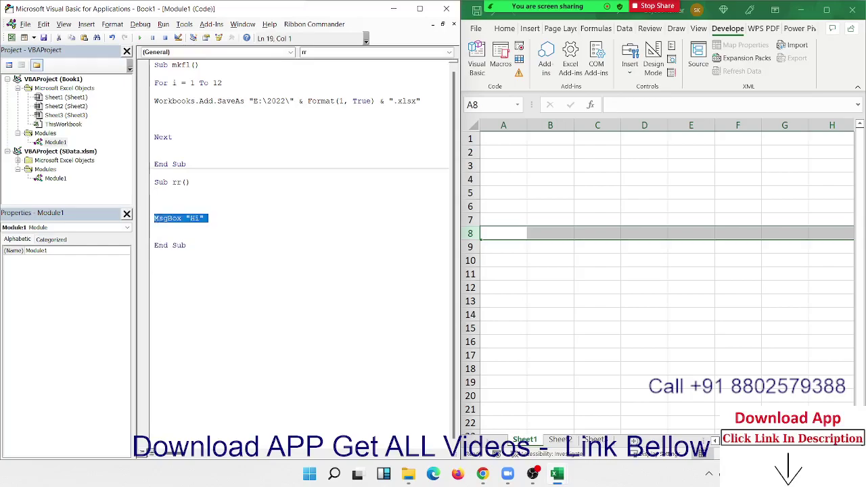
{"action": "key", "text": "Up"}
{"action": "key", "text": "Up"}
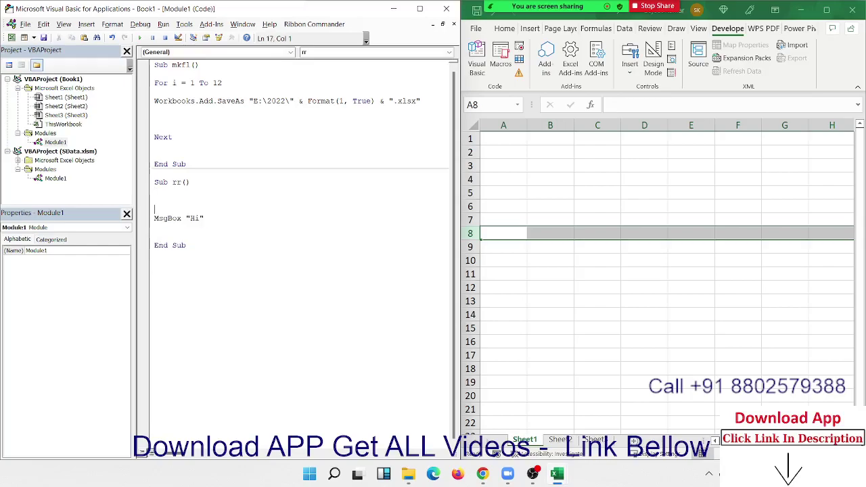
Add For i = 1 To 2 above MsgBox "Hi" and Next i below it, highlighting i and 1 To 2
{"action": "type", "text": "f"}
{"action": "type", "text": "or "}
{"action": "type", "text": "i "}
{"action": "type", "text": "="}
{"action": "type", "text": "to"}
{"action": "type", "text": "2"}
{"action": "type", "text": "next"}
{"action": "type", "text": "i"}
{"action": "left_click", "coordinate": [175, 209]}
{"action": "double_click", "coordinate": [174, 210]}
{"action": "left_click_drag", "start_coordinate": [191, 209], "coordinate": [221, 209]}
{"action": "double_click", "coordinate": [194, 218]}
{"action": "left_click", "coordinate": [178, 218]}
{"action": "left_click", "coordinate": [140, 25]}
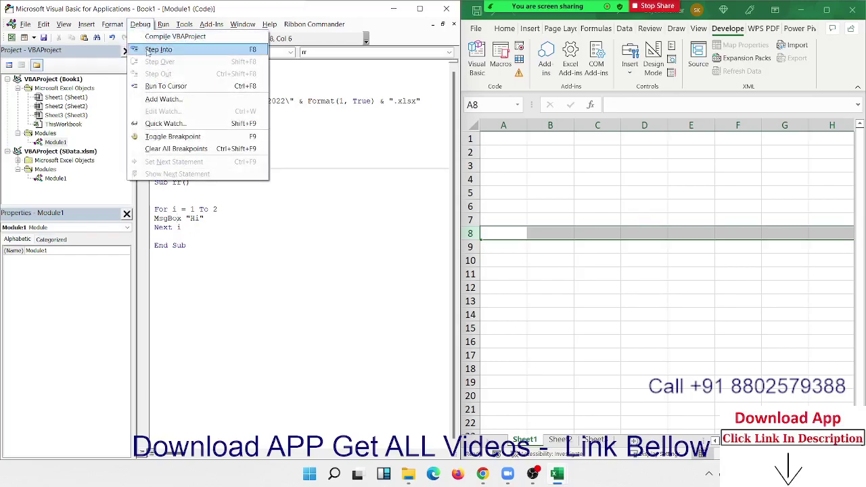
Step through rr with Step Into and F8, dismissing Hi for i = 1 and 2, then Reset
{"action": "left_click", "coordinate": [196, 54]}
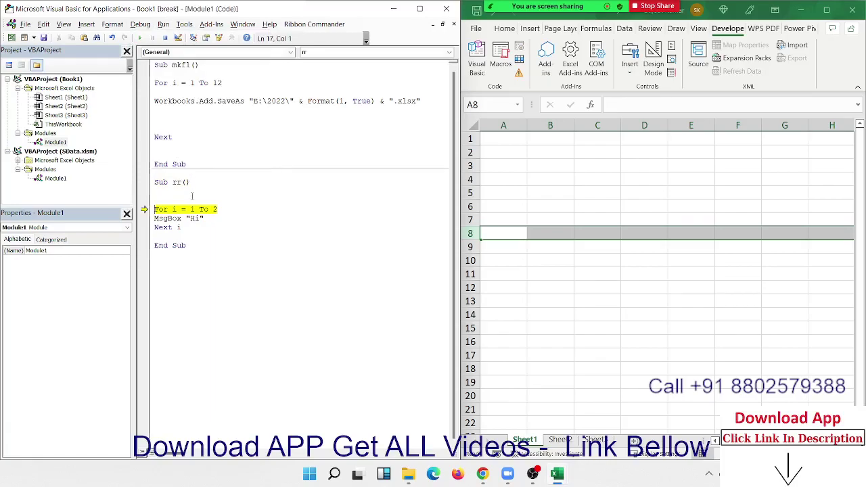
{"action": "key", "text": "F8"}
{"action": "mouse_move", "coordinate": [174, 209]}
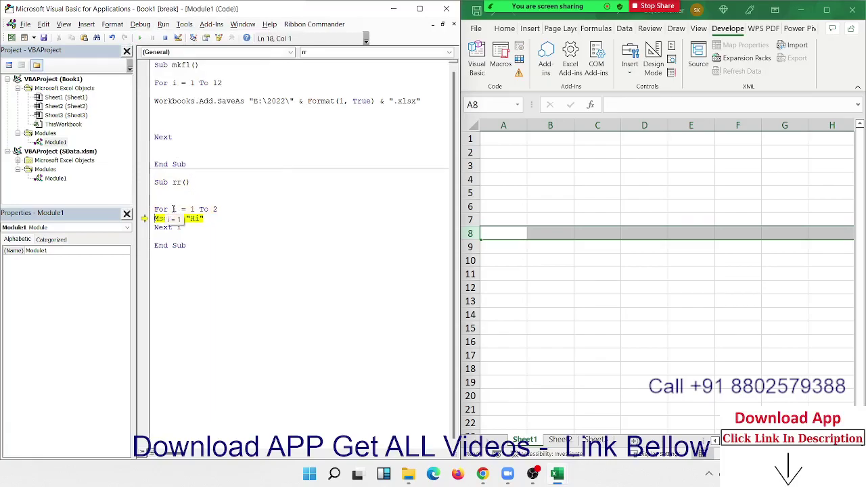
{"action": "key", "text": "F8"}
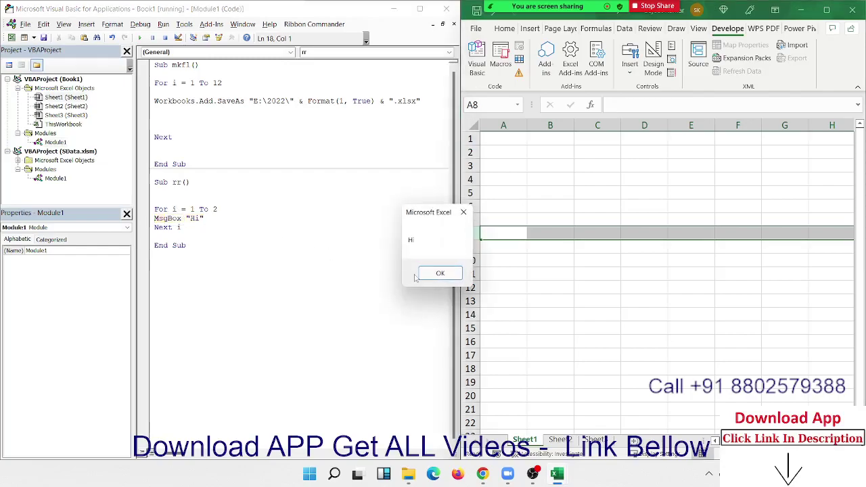
{"action": "left_click", "coordinate": [438, 270]}
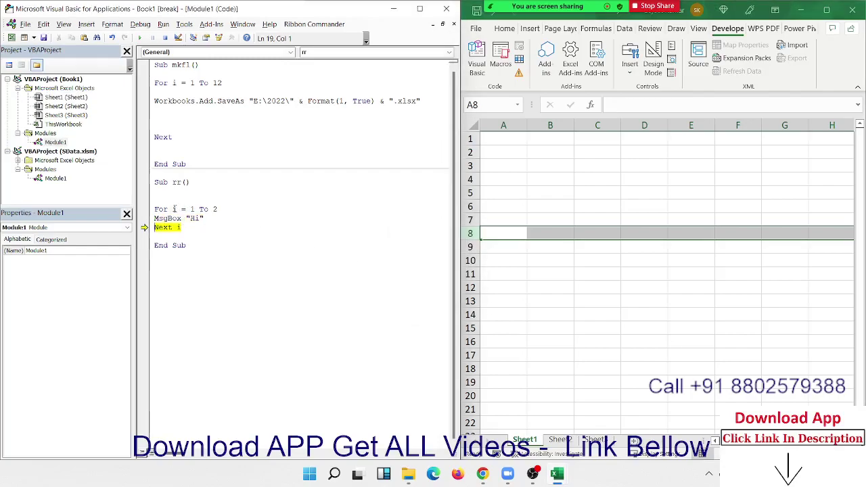
{"action": "mouse_move", "coordinate": [175, 209]}
{"action": "key", "text": "F8"}
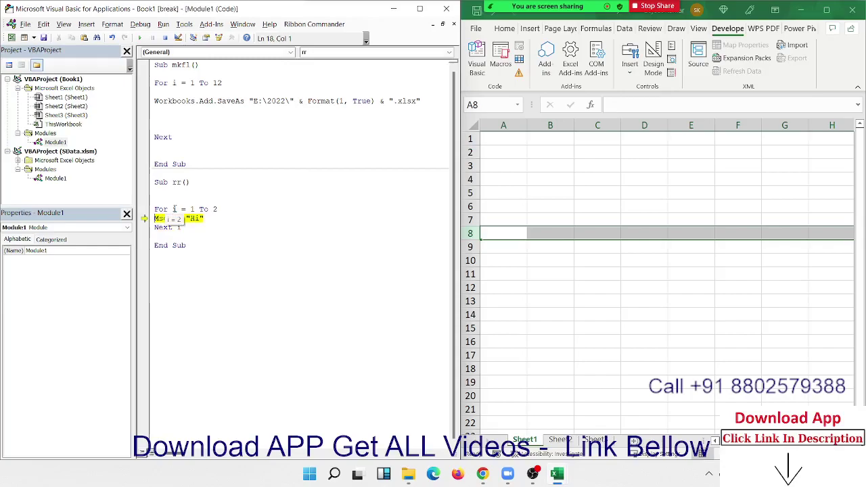
{"action": "key", "text": "F8"}
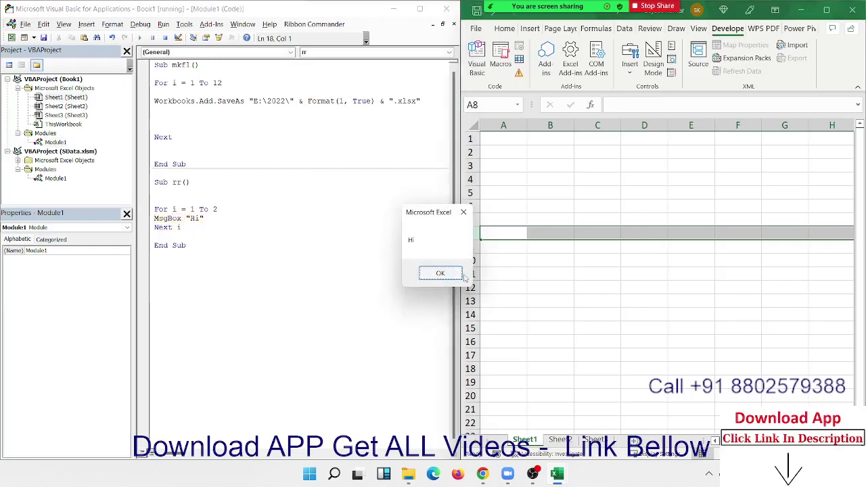
{"action": "left_click", "coordinate": [428, 272]}
{"action": "key", "text": "F8"}
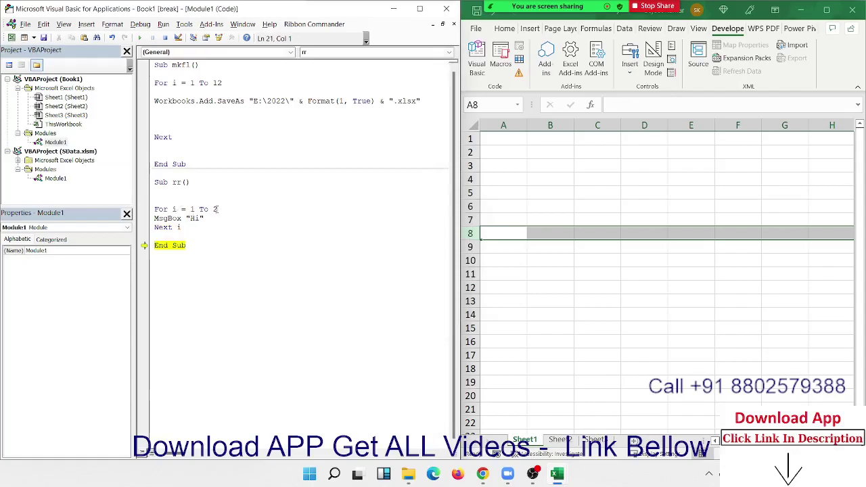
{"action": "double_click", "coordinate": [215, 209]}
{"action": "left_click", "coordinate": [165, 39]}
Change the message line to MsgBox "Hi " & i
{"action": "left_click", "coordinate": [211, 219]}
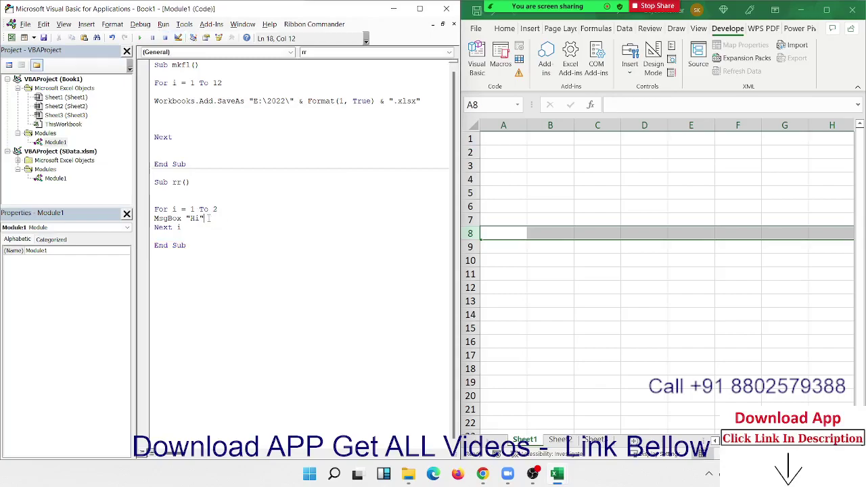
{"action": "type", "text": " &"}
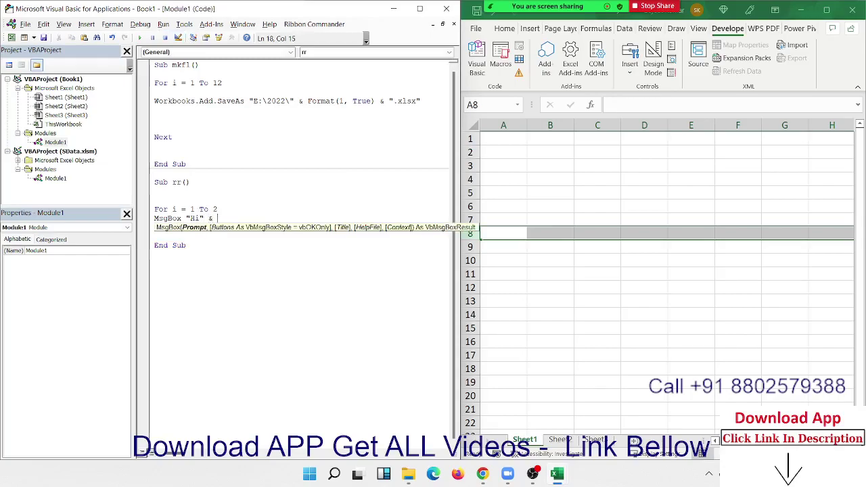
{"action": "type", "text": "i"}
{"action": "left_click", "coordinate": [208, 218]}
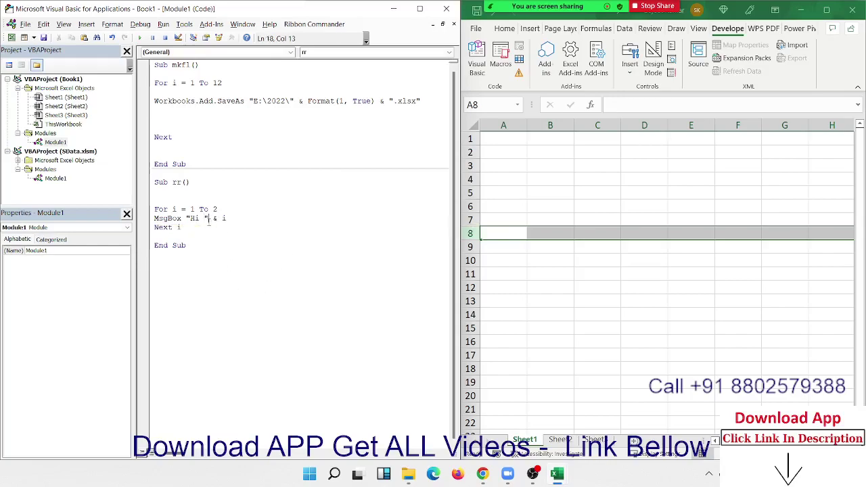
Step through rr with F8, dismissing Hi 1 and Hi 2, until the routine ends
{"action": "key", "text": "F8"}
{"action": "key", "text": "F8"}
{"action": "key", "text": "F8"}
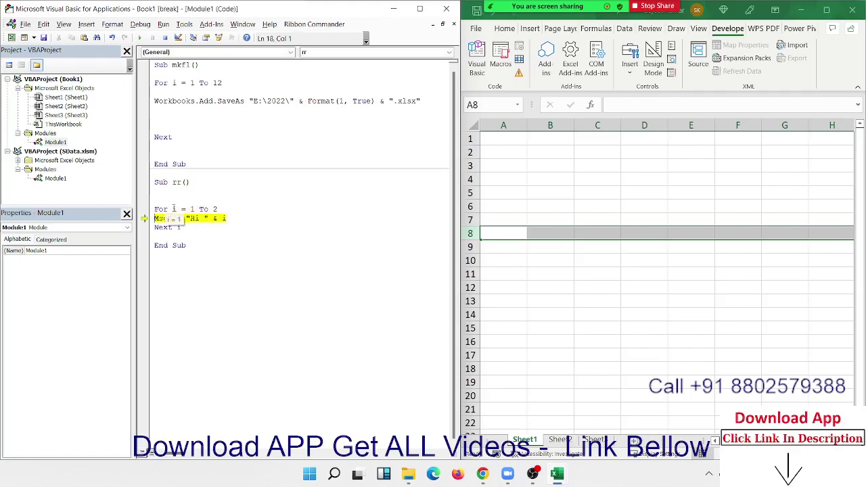
{"action": "mouse_move", "coordinate": [224, 218]}
{"action": "key", "text": "F8"}
{"action": "left_click", "coordinate": [448, 273]}
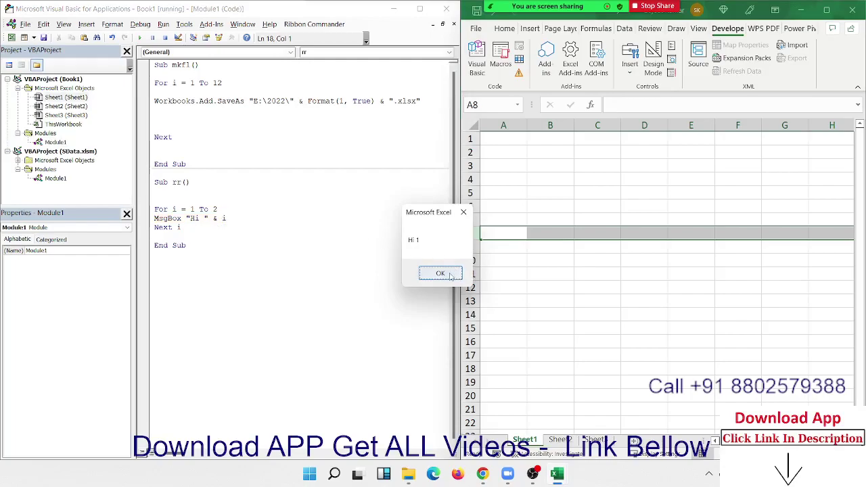
{"action": "key", "text": "F8"}
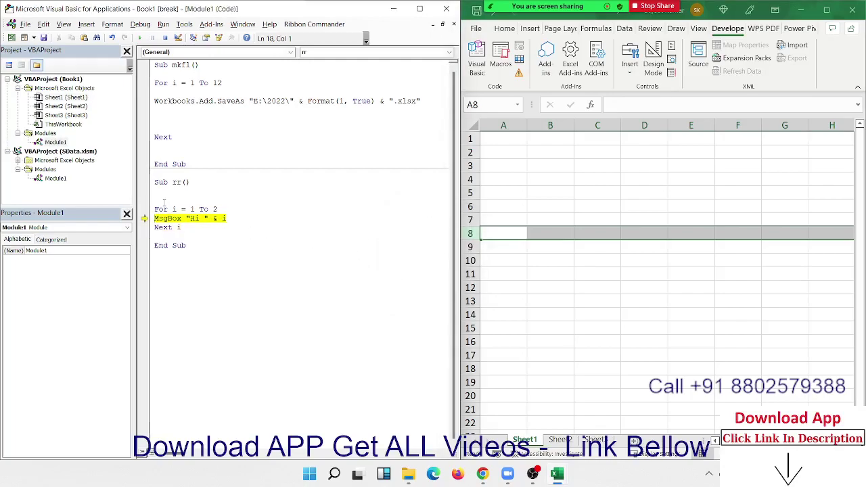
{"action": "mouse_move", "coordinate": [174, 212]}
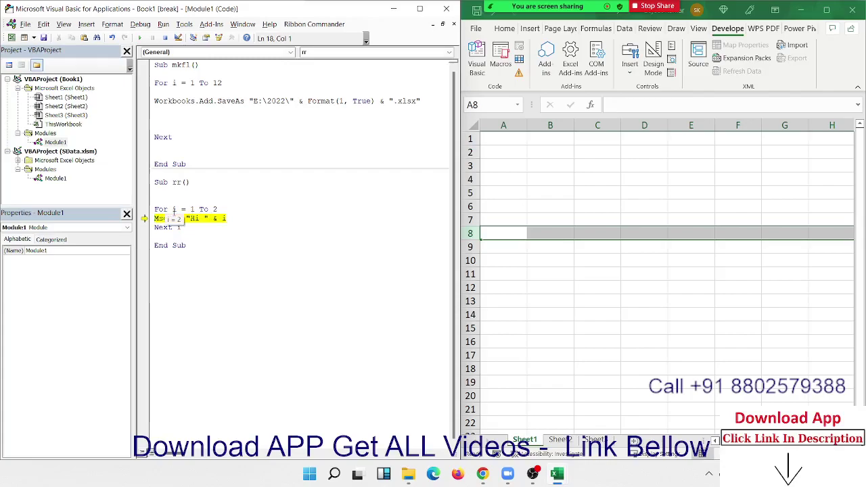
{"action": "key", "text": "F8"}
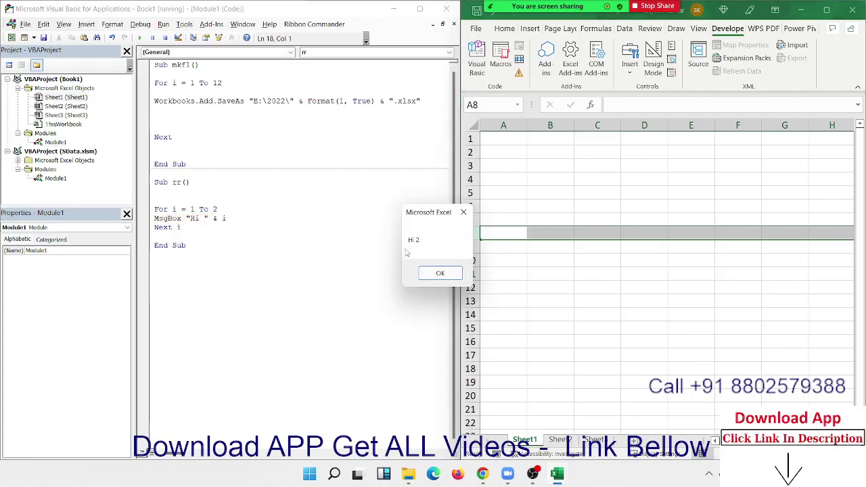
{"action": "left_click", "coordinate": [436, 272]}
{"action": "key", "text": "F8"}
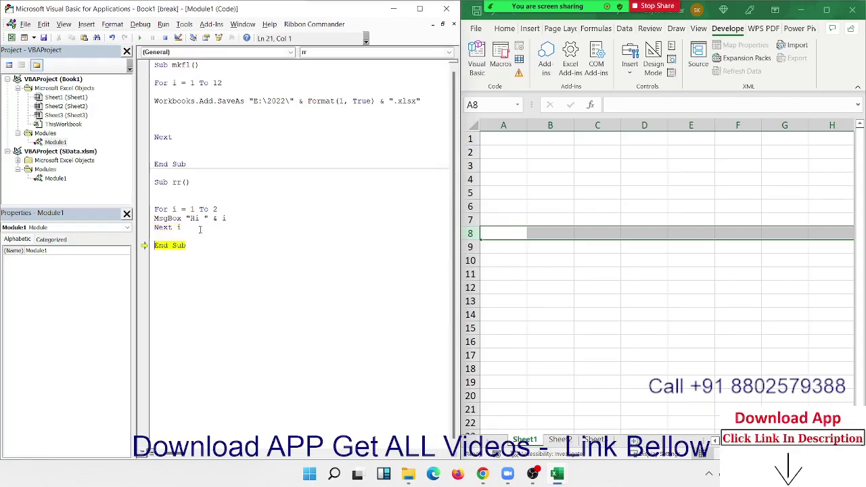
{"action": "left_click", "coordinate": [200, 230]}
{"action": "key", "text": "F8"}
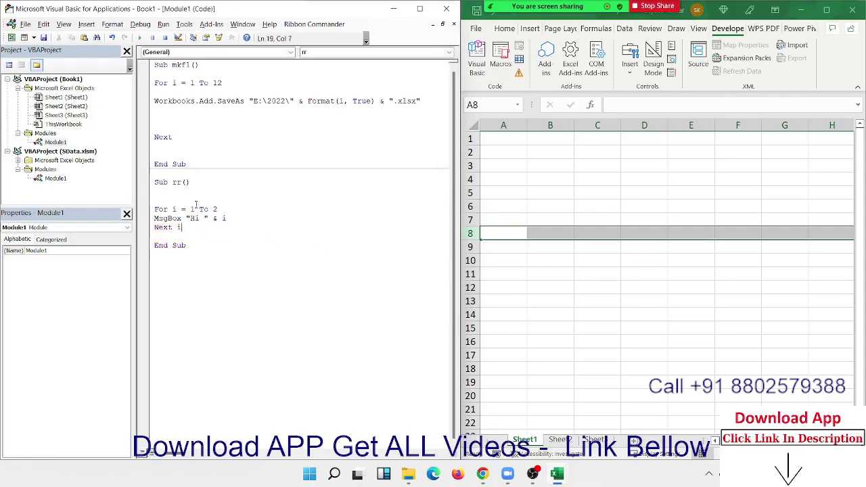
Change Format(1, True) to Format(i, True) in mkfl's SaveAs file name
{"action": "mouse_move", "coordinate": [193, 201]}
{"action": "left_mouse_down"}
{"action": "mouse_move", "coordinate": [191, 209]}
{"action": "mouse_move", "coordinate": [218, 210]}
{"action": "left_mouse_up"}
{"action": "left_click", "coordinate": [196, 247]}
{"action": "left_click", "coordinate": [343, 102]}
{"action": "key", "text": "BackSpace"}
{"action": "type", "text": "i"}
Add the line ActiveWorkbook.Close True just above Next in mkfl's loop
{"action": "left_click", "coordinate": [322, 127]}
{"action": "key", "text": "Return"}
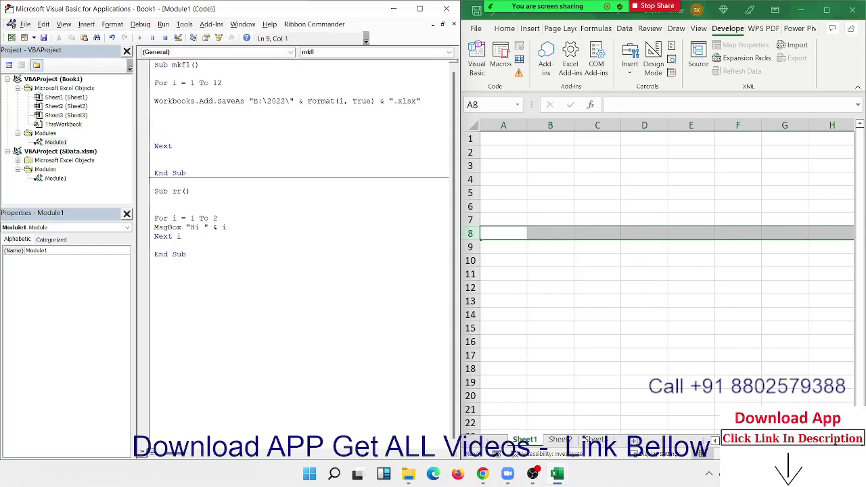
{"action": "type", "text": "activ"}
{"action": "type", "text": "e"}
{"action": "type", "text": "workbo"}
{"action": "type", "text": "ok.clo"}
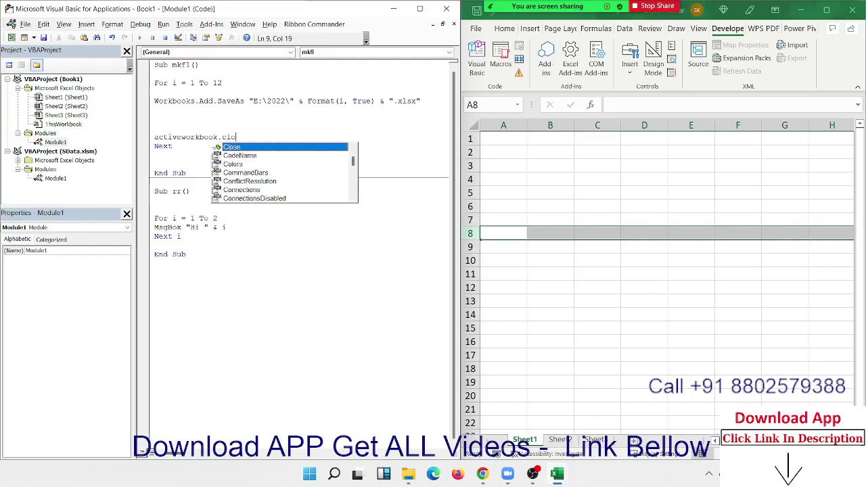
{"action": "type", "text": " tr"}
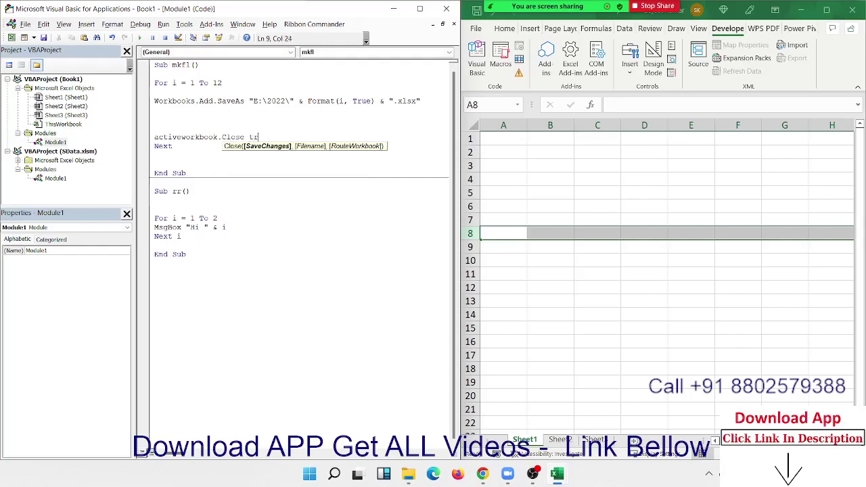
{"action": "type", "text": "ue"}
{"action": "key", "text": "Down"}
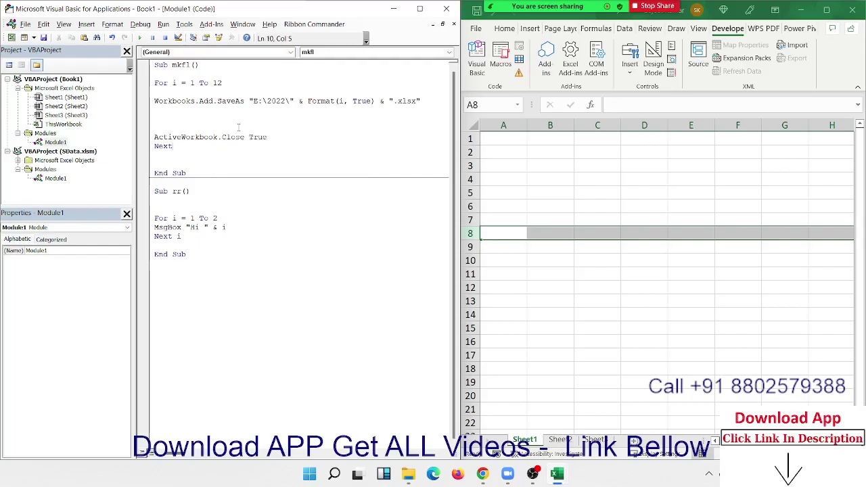
{"action": "key", "text": "Up"}
{"action": "key", "text": "Up"}
{"action": "key", "text": "Up"}
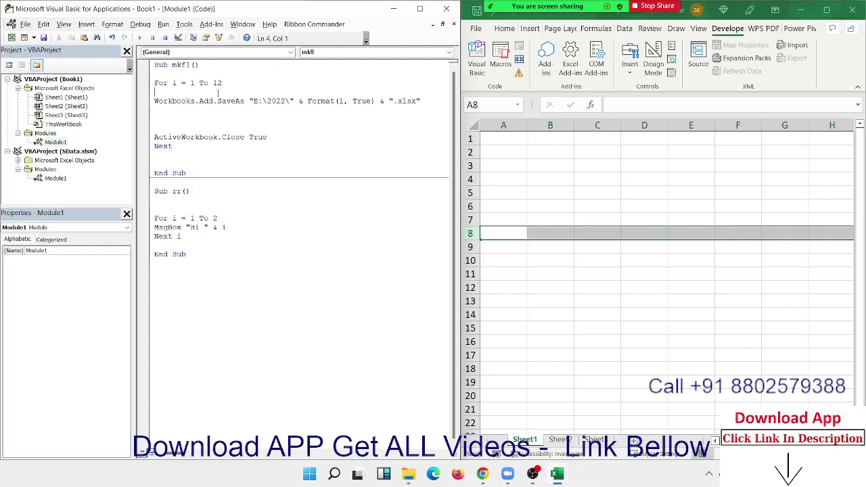
Step into mkfl with F8 and replace Format with MonthName on the SaveAs line
{"action": "key", "text": "F8"}
{"action": "key", "text": "F8"}
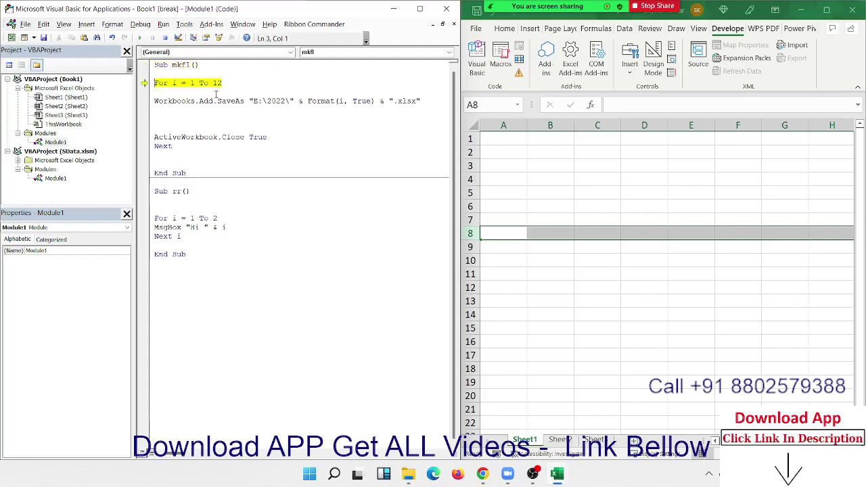
{"action": "key", "text": "F8"}
{"action": "mouse_move", "coordinate": [174, 82]}
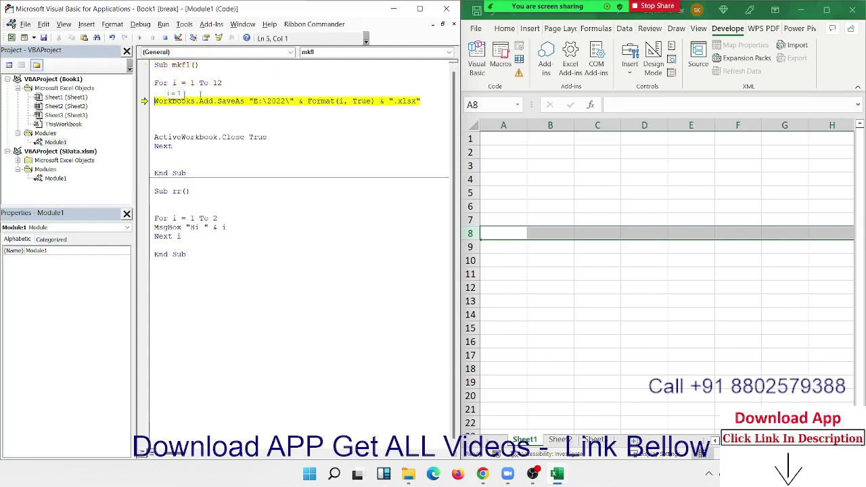
{"action": "double_click", "coordinate": [328, 101]}
{"action": "type", "text": "file"}
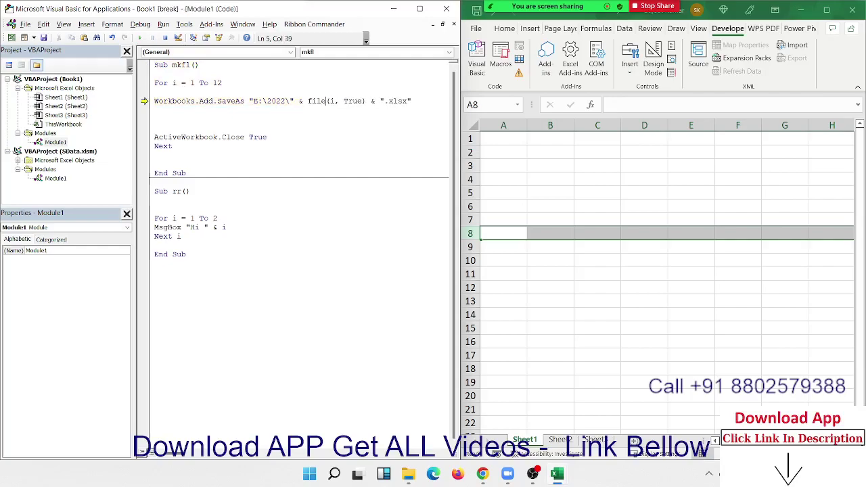
{"action": "type", "text": "na"}
{"action": "key", "text": "BackSpace"}
{"action": "key", "text": "BackSpace"}
{"action": "key", "text": "BackSpace"}
{"action": "key", "text": "BackSpace"}
{"action": "key", "text": "BackSpace"}
{"action": "key", "text": "BackSpace"}
{"action": "key", "text": "BackSpace"}
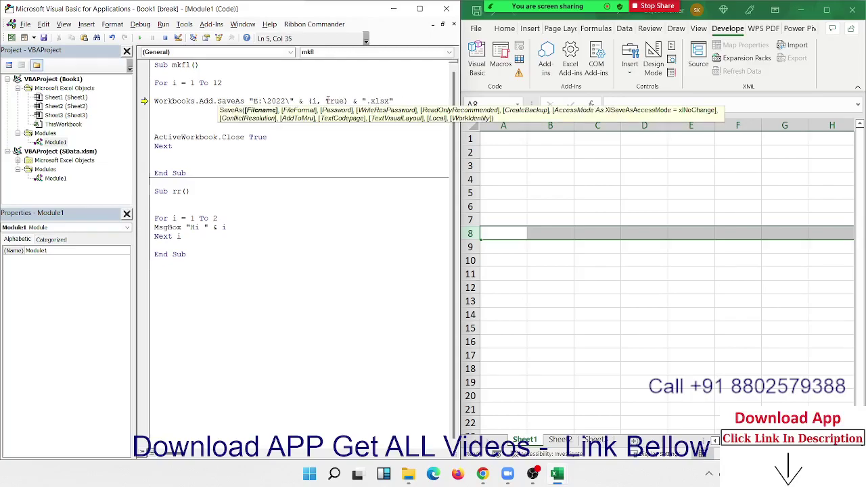
{"action": "type", "text": "monthn"}
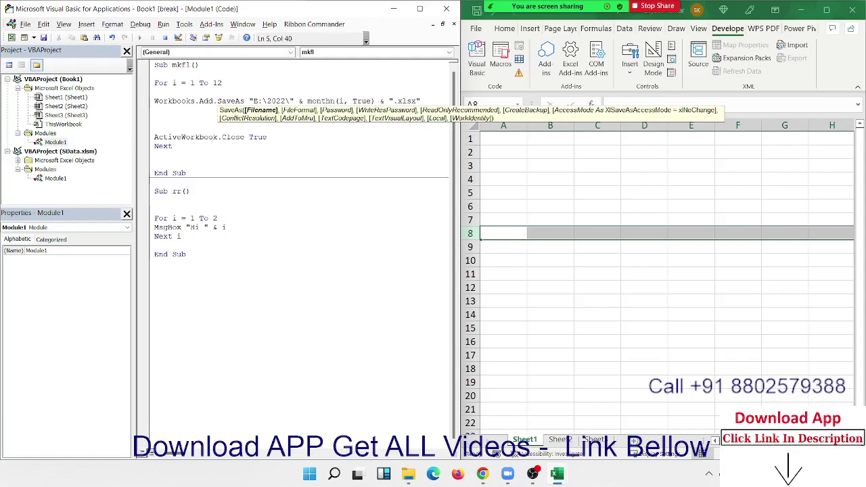
{"action": "type", "text": "am"}
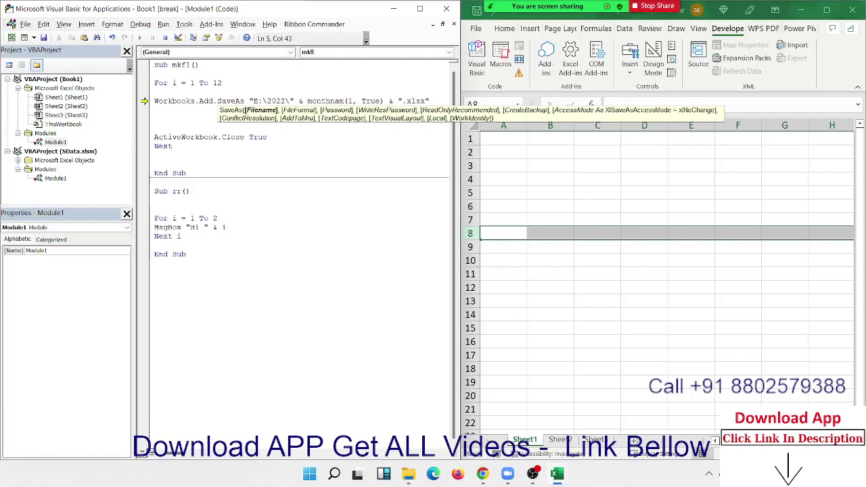
{"action": "type", "text": "e"}
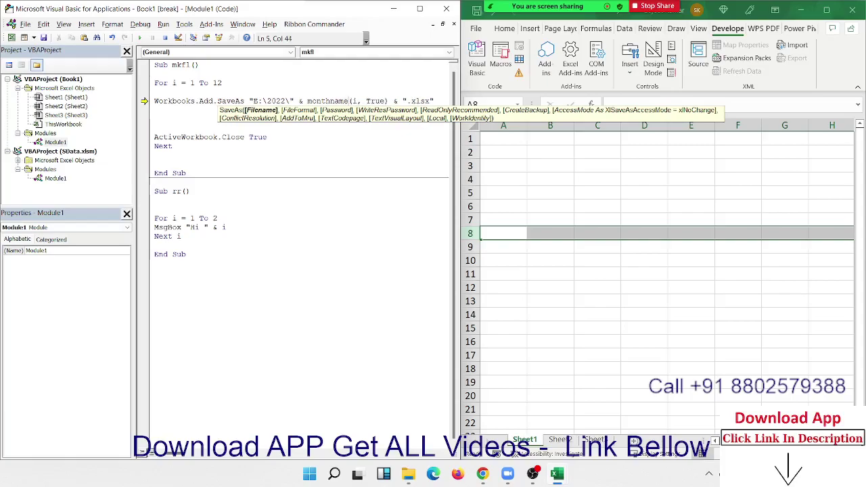
{"action": "left_click", "coordinate": [278, 167]}
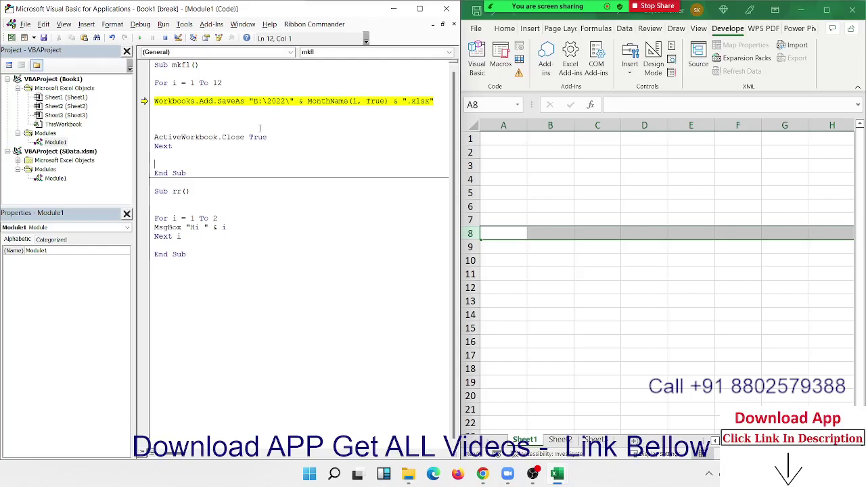
Run mkfl with F5, allow replacing the existing Jan workbook, and view E:\2022
{"action": "left_click", "coordinate": [255, 92]}
{"action": "key", "text": "F5"}
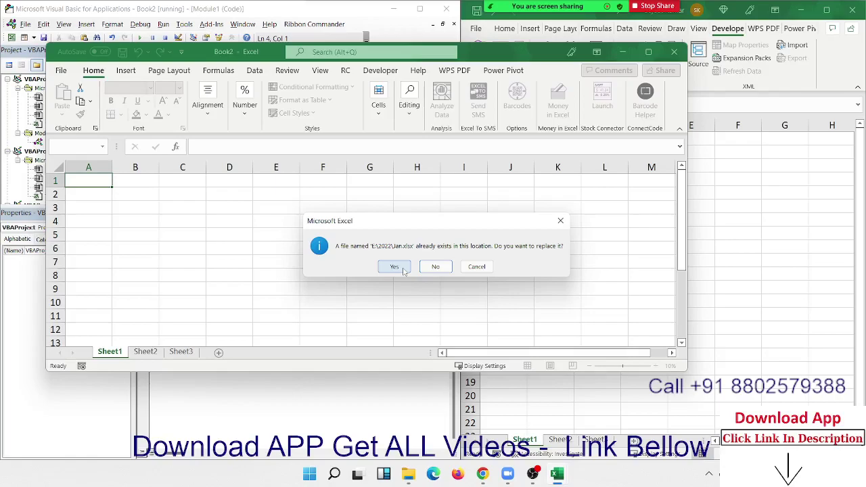
{"action": "left_click", "coordinate": [399, 268]}
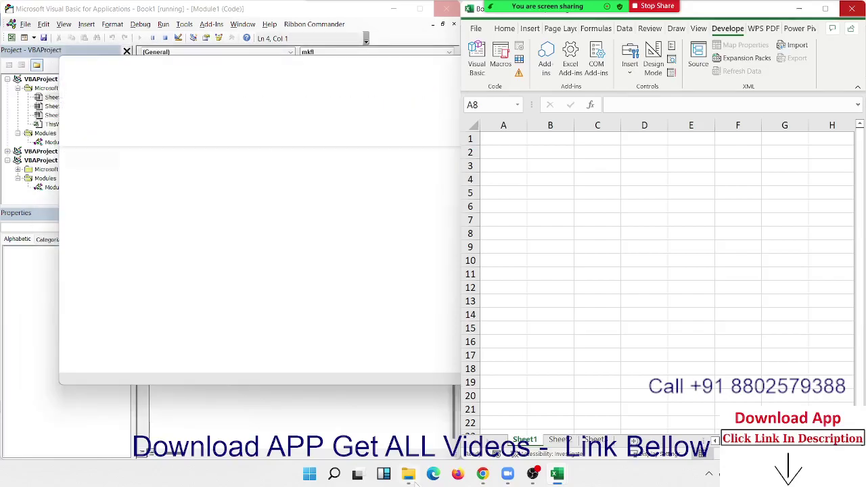
{"action": "left_click", "coordinate": [206, 203]}
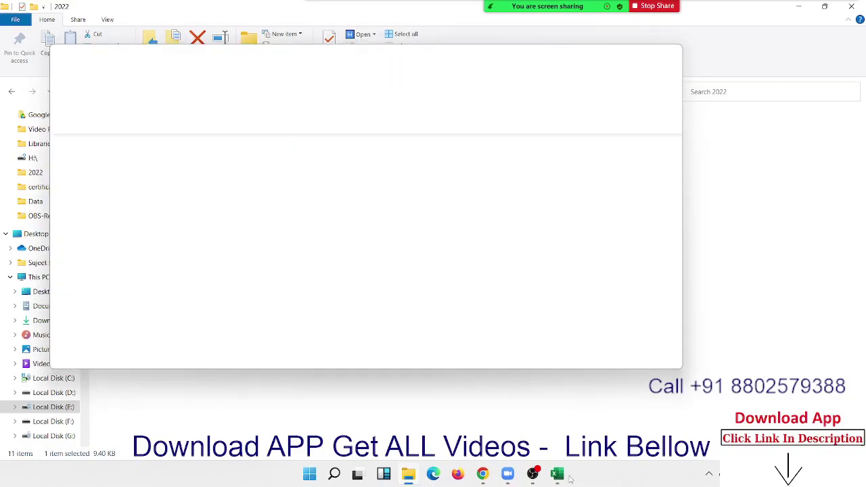
Select all twelve month XLSX files in E:\2022, delete them, and return to the VBA editor
{"action": "mouse_move", "coordinate": [559, 476]}
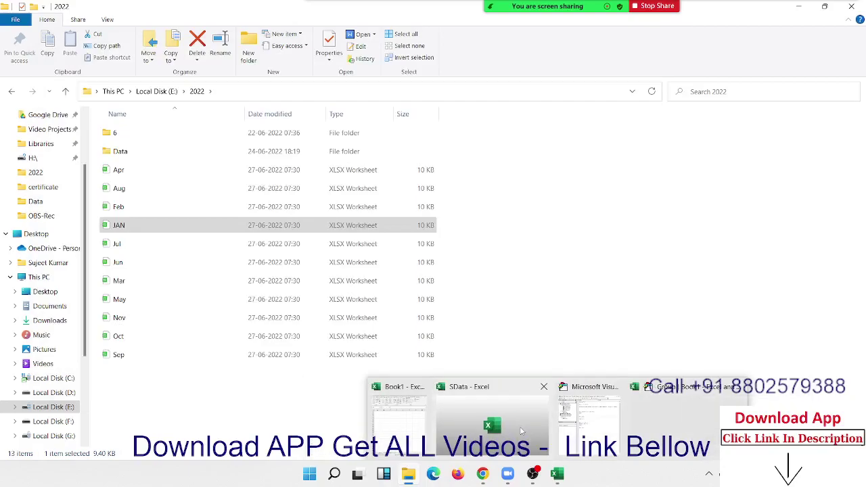
{"action": "left_click", "coordinate": [588, 415]}
{"action": "mouse_move", "coordinate": [534, 473]}
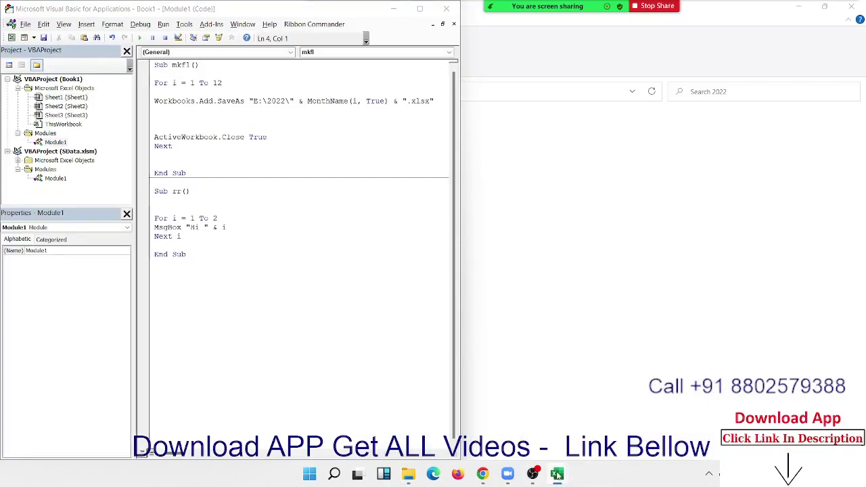
{"action": "left_click", "coordinate": [593, 439]}
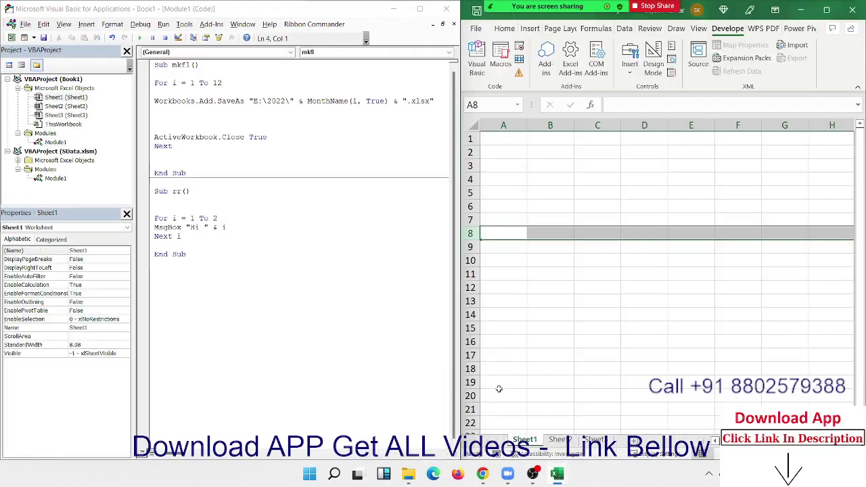
{"action": "left_click", "coordinate": [234, 219]}
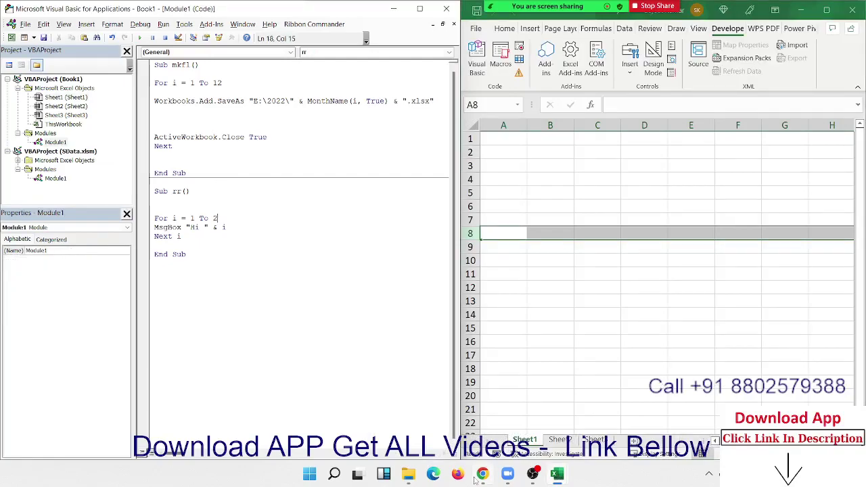
{"action": "left_click", "coordinate": [409, 476]}
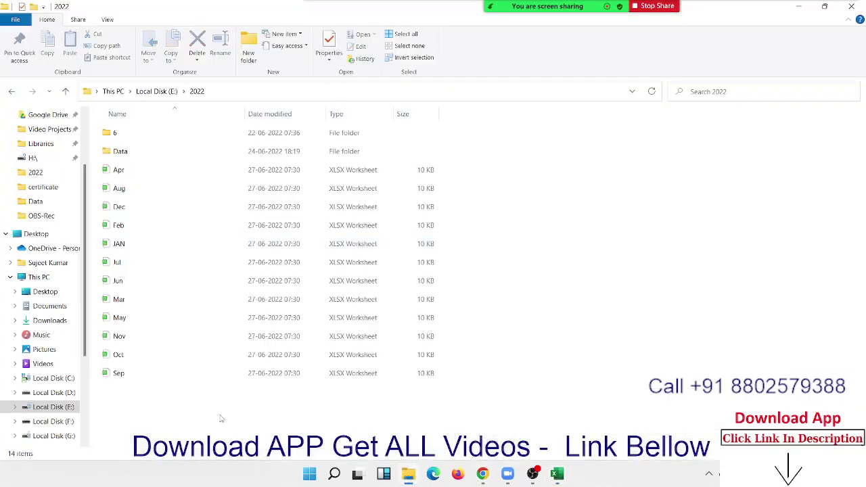
{"action": "left_click_drag", "start_coordinate": [155, 397], "coordinate": [103, 171]}
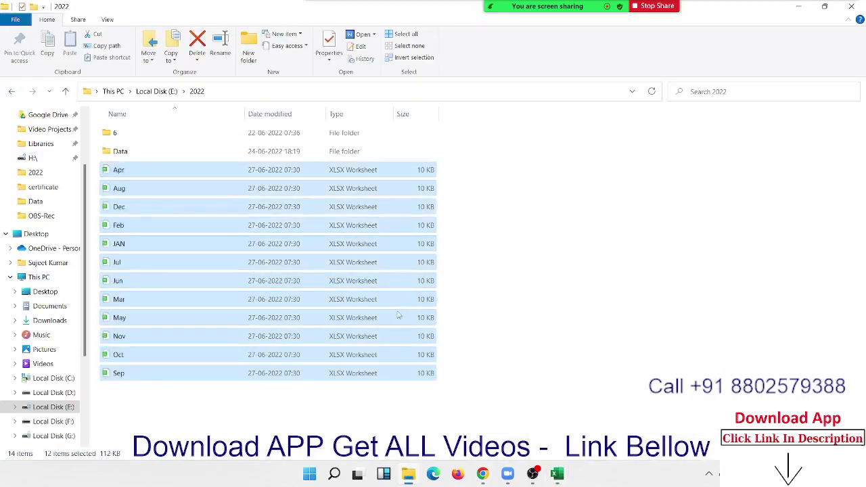
{"action": "key", "text": "Delete"}
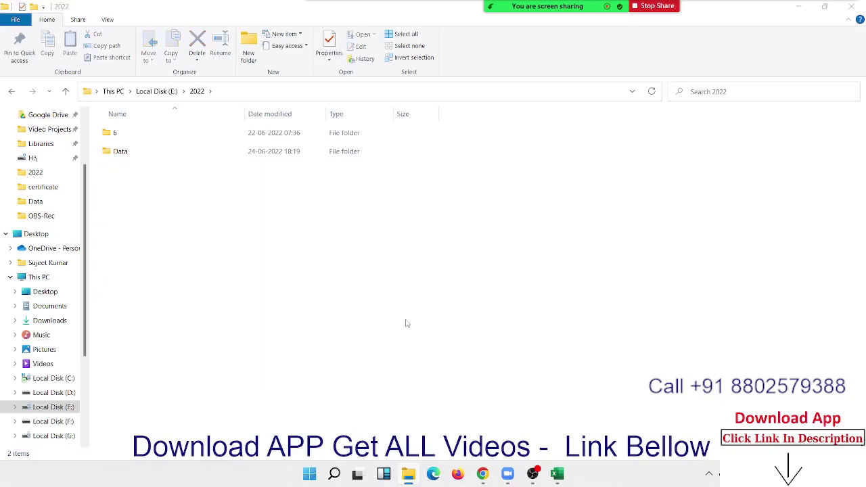
{"action": "key", "text": "alt+Tab"}
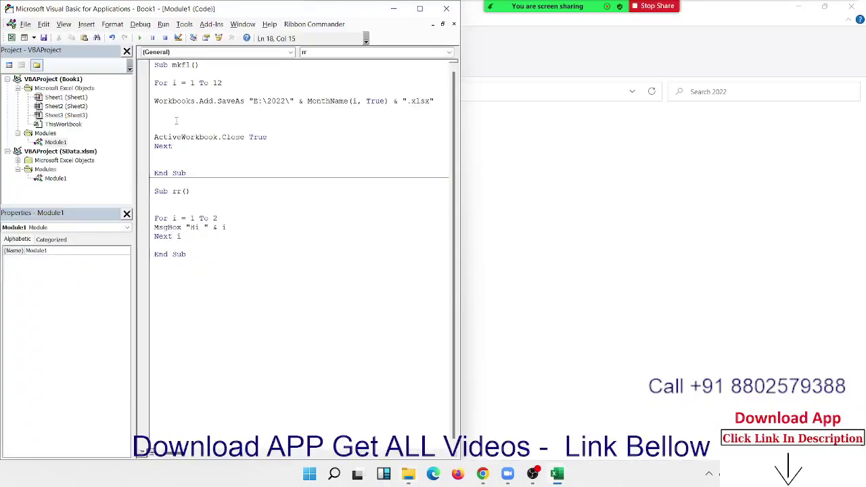
Insert the line Sheets.Add , Sheets(Sheets.Count) above ActiveWorkbook.Close in mkfl
{"action": "left_click", "coordinate": [180, 122]}
{"action": "key", "text": "Return"}
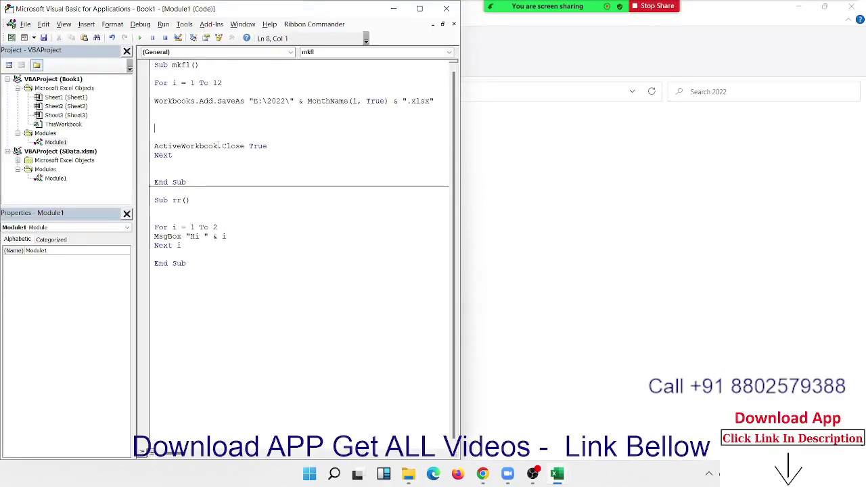
{"action": "type", "text": "s"}
{"action": "type", "text": "heet"}
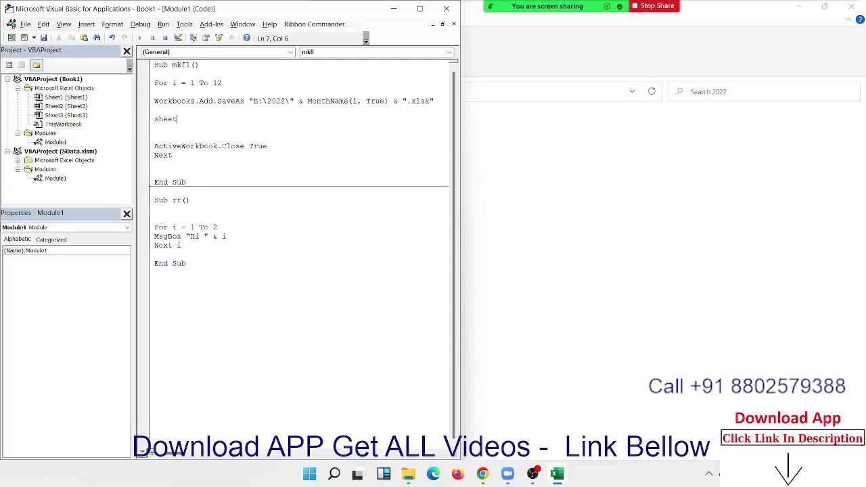
{"action": "type", "text": "s.a"}
{"action": "key", "text": "Tab"}
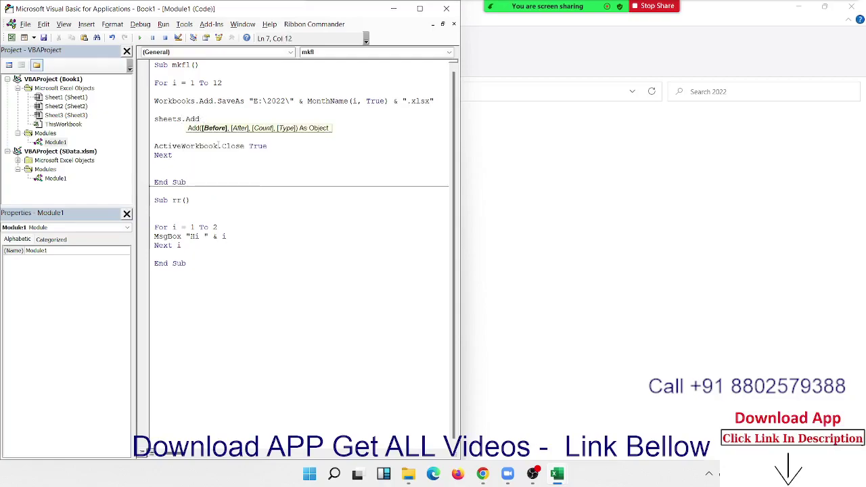
{"action": "type", "text": ","}
{"action": "type", "text": "sheets."}
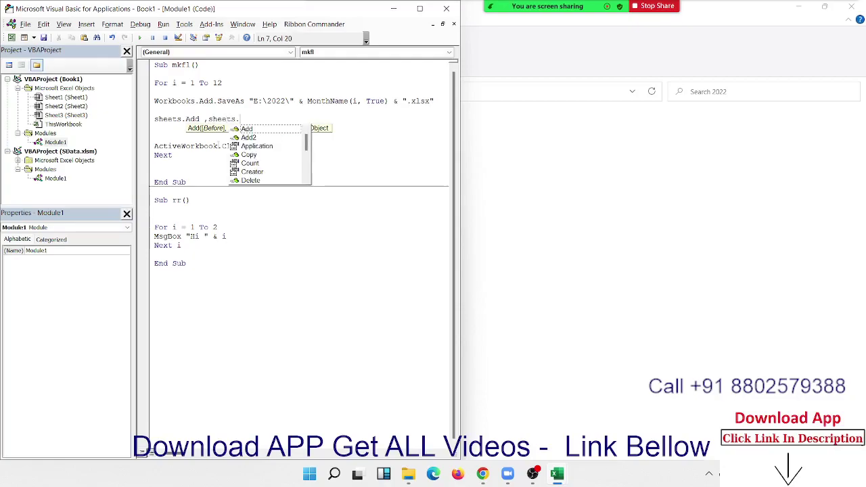
{"action": "key", "text": "BackSpace"}
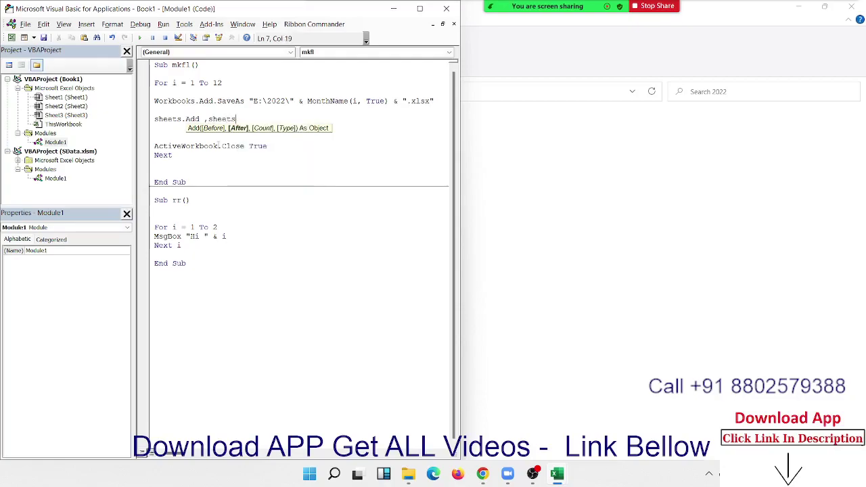
{"action": "type", "text": "(sheet"}
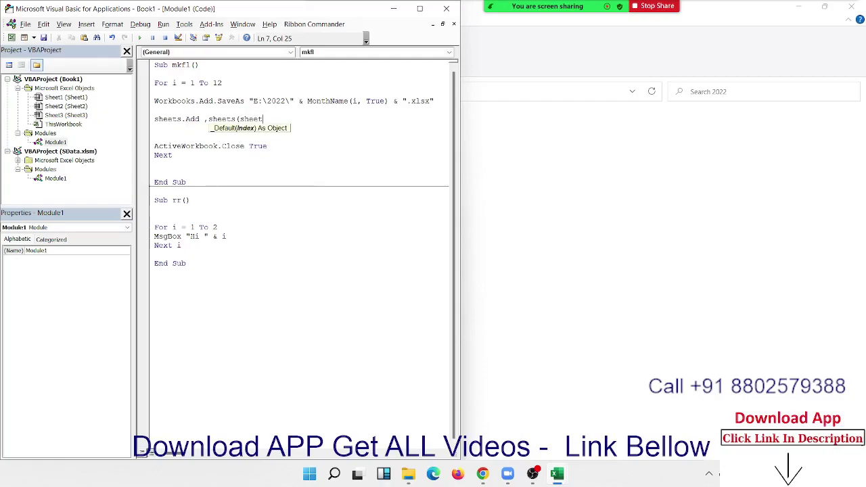
{"action": "type", "text": ".coun"}
{"action": "key", "text": "BackSpace"}
{"action": "key", "text": "BackSpace"}
{"action": "key", "text": "BackSpace"}
{"action": "key", "text": "BackSpace"}
{"action": "key", "text": "BackSpace"}
{"action": "key", "text": "BackSpace"}
{"action": "type", "text": "sheet"}
{"action": "type", "text": "s."}
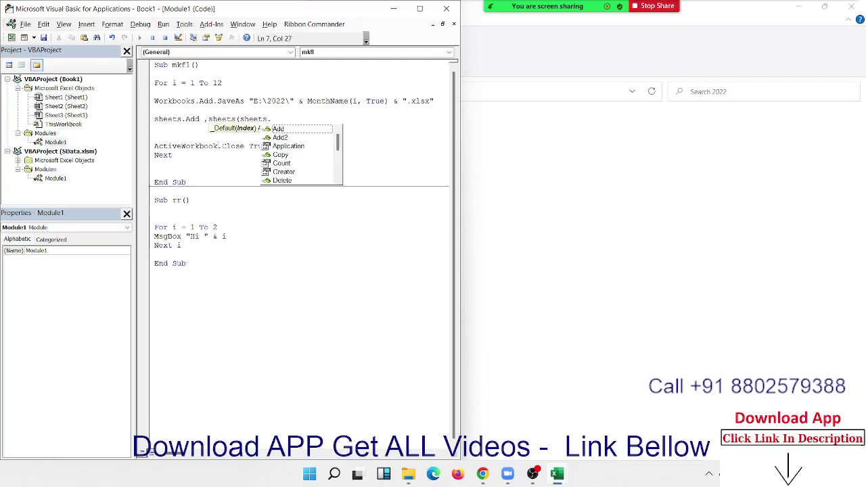
{"action": "type", "text": "coun"}
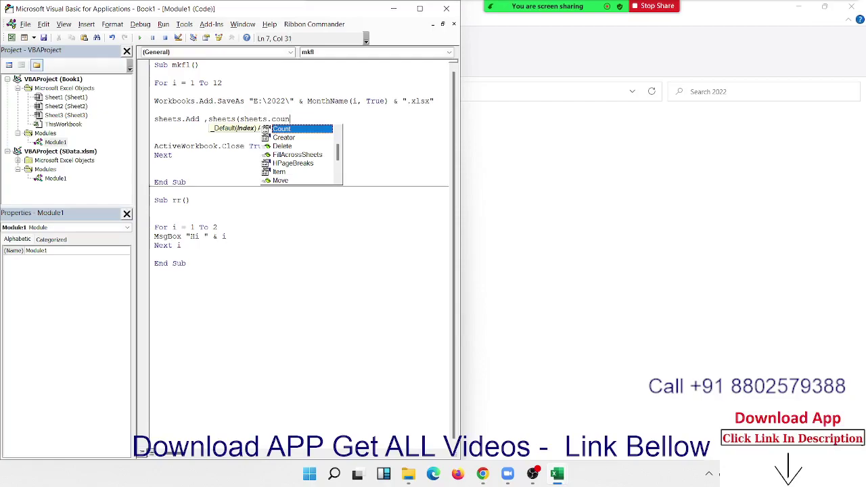
{"action": "key", "text": "Tab"}
{"action": "type", "text": ")"}
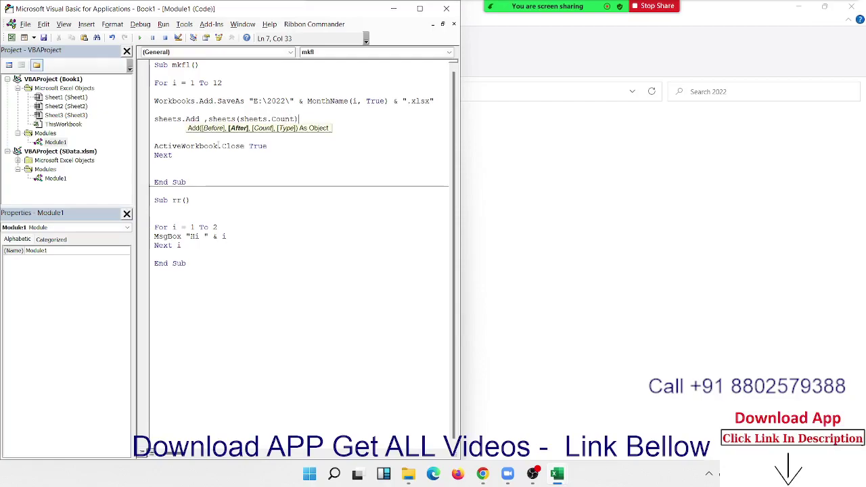
{"action": "left_click", "coordinate": [268, 163]}
Append a sheet count of 31, making it Sheets.Add , Sheets(Sheets.Count), 31
{"action": "left_click", "coordinate": [312, 122]}
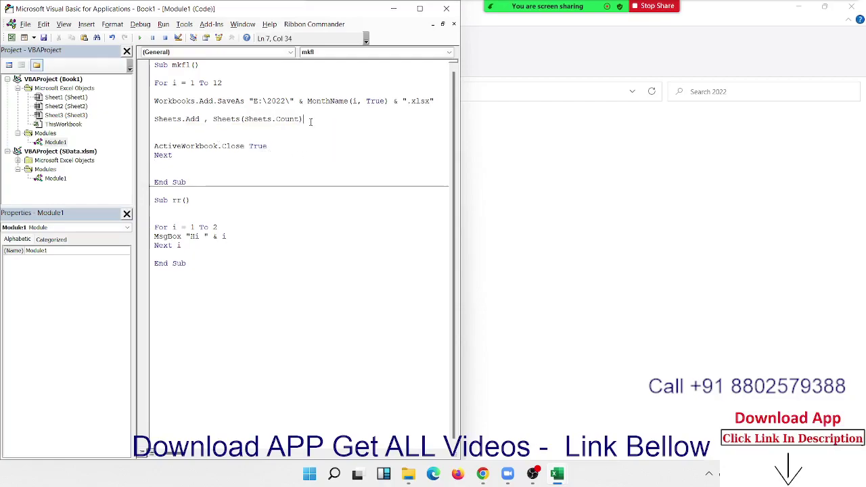
{"action": "type", "text": ",5"}
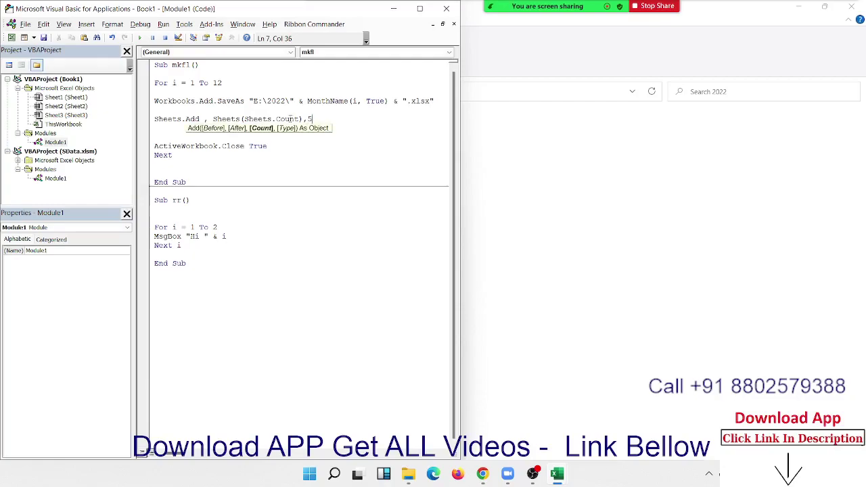
{"action": "key", "text": "BackSpace"}
{"action": "type", "text": "31"}
{"action": "left_click", "coordinate": [297, 147]}
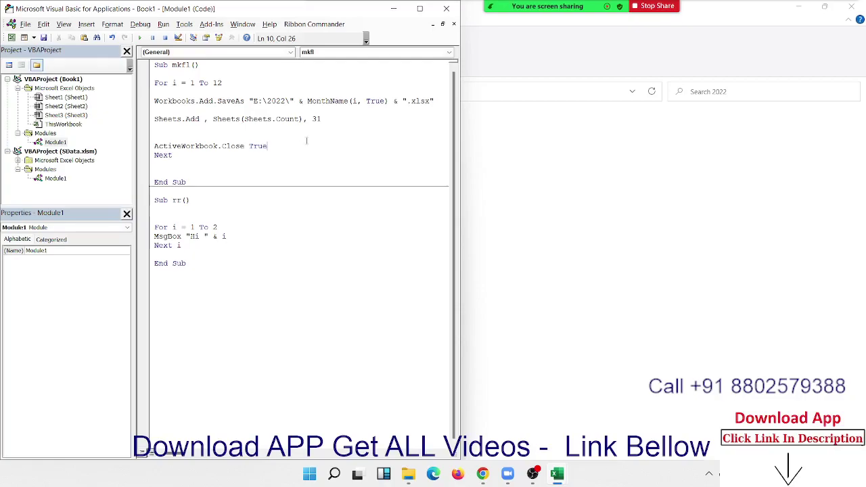
{"action": "double_click", "coordinate": [316, 119]}
In Book1's Sheet1, enter =DATE(2022,1,1) in B3, showing 01-01-2022
{"action": "mouse_move", "coordinate": [566, 475]}
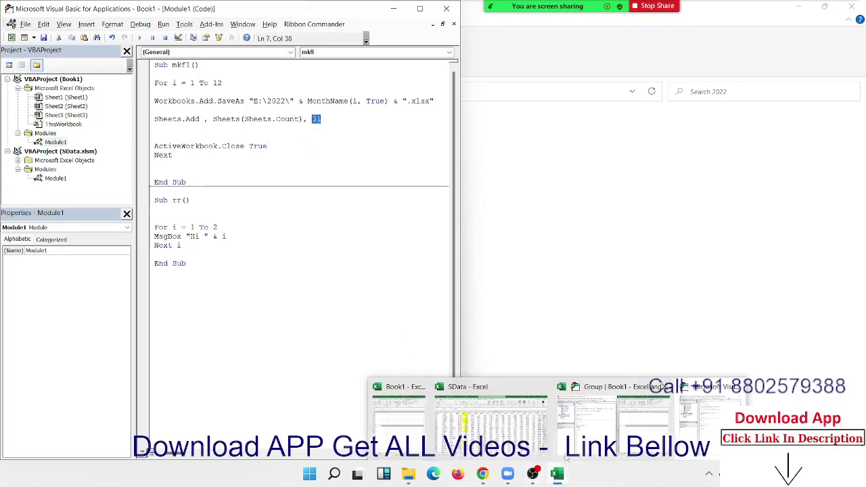
{"action": "left_click", "coordinate": [593, 433]}
{"action": "left_click", "coordinate": [562, 172]}
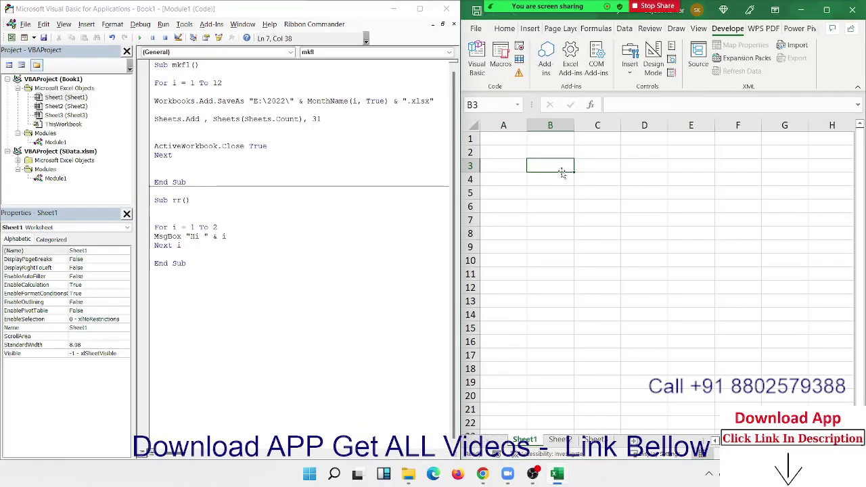
{"action": "type", "text": "Date"}
{"action": "key", "text": "BackSpace"}
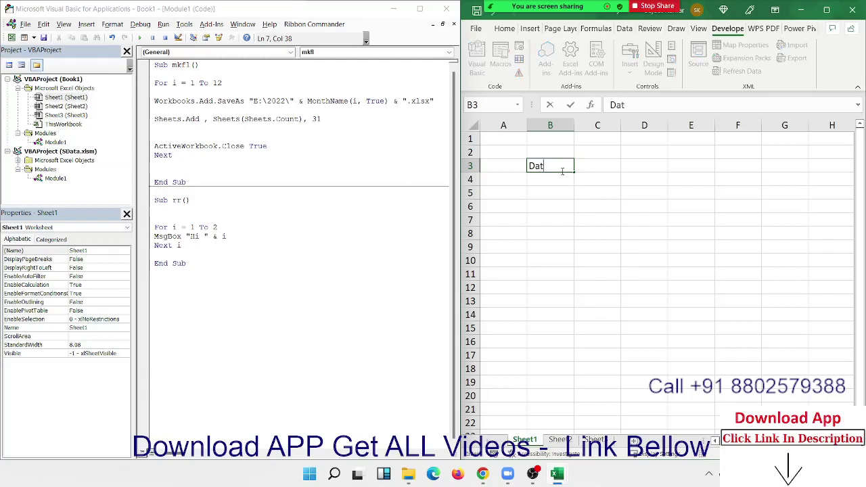
{"action": "key", "text": "BackSpace"}
{"action": "key", "text": "BackSpace"}
{"action": "key", "text": "BackSpace"}
{"action": "type", "text": "=fat"}
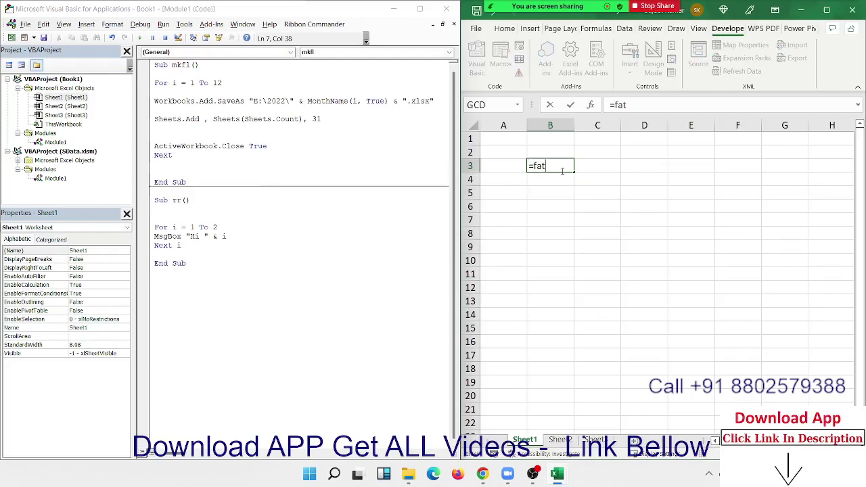
{"action": "key", "text": "BackSpace"}
{"action": "key", "text": "BackSpace"}
{"action": "key", "text": "BackSpace"}
{"action": "type", "text": "dat"}
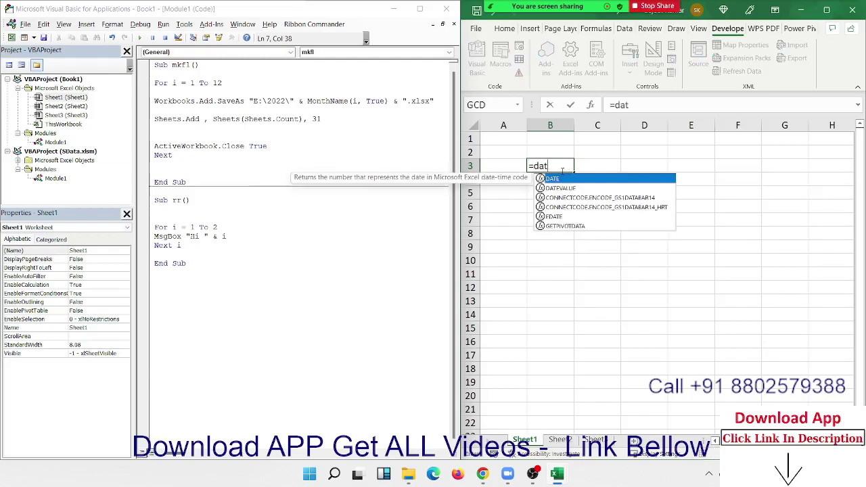
{"action": "key", "text": "Tab"}
{"action": "type", "text": "20"}
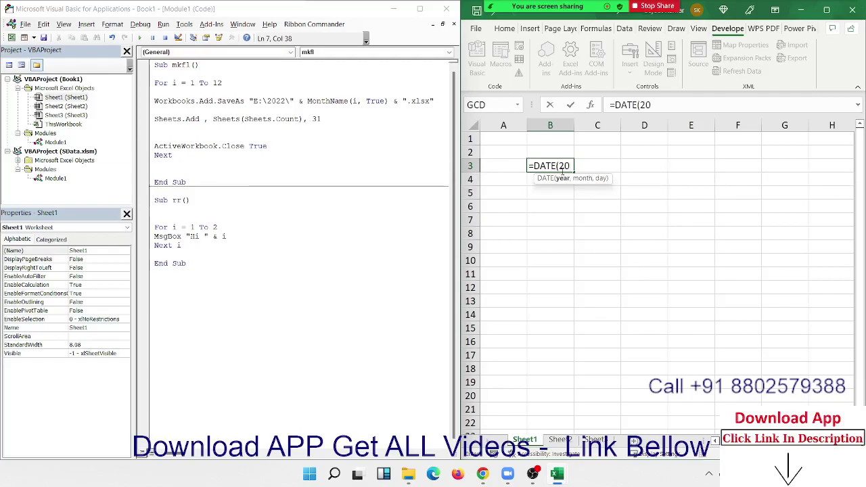
{"action": "type", "text": "11"}
{"action": "key", "text": "BackSpace"}
{"action": "key", "text": "BackSpace"}
{"action": "type", "text": "22"}
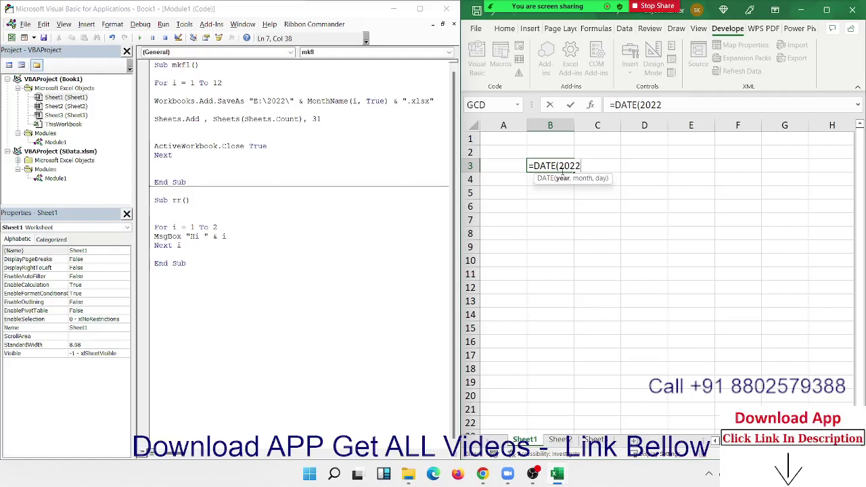
{"action": "type", "text": ","}
{"action": "type", "text": "1,"}
{"action": "type", "text": "1"}
{"action": "key", "text": "Return"}
{"action": "left_click", "coordinate": [563, 170]}
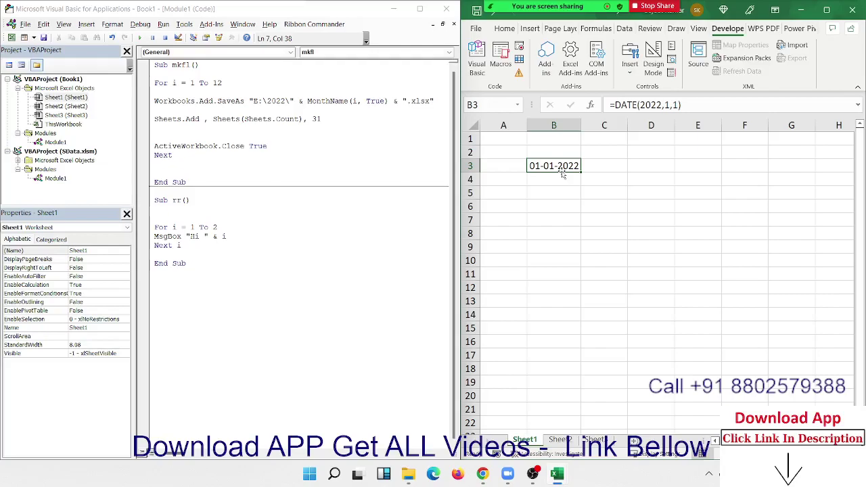
Enter =EOMONTH(B3,0) in C3 and format it as a date, showing 31-Jan-22
{"action": "key", "text": "Right"}
{"action": "type", "text": "="}
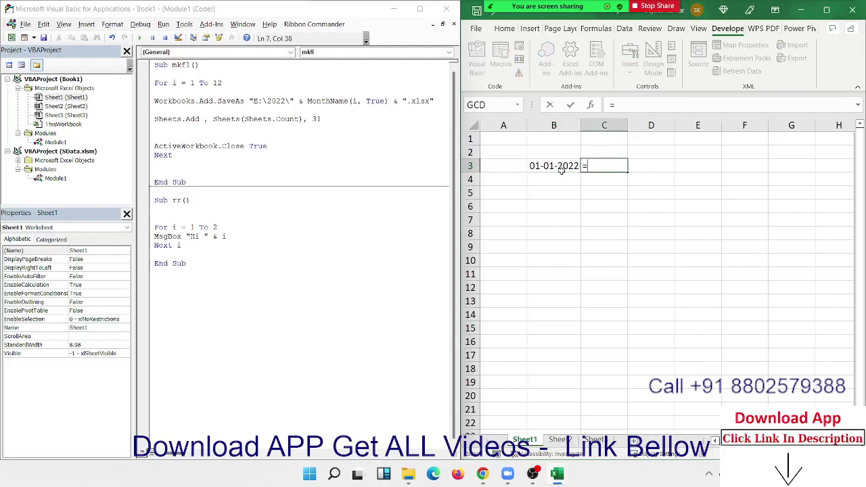
{"action": "type", "text": "eo"}
{"action": "key", "text": "Tab"}
{"action": "left_click", "coordinate": [562, 173]}
{"action": "key", "text": "Return"}
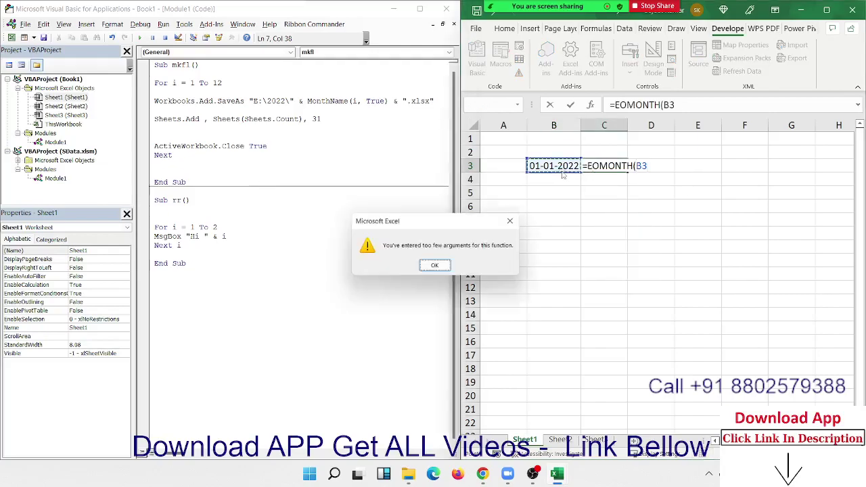
{"action": "key", "text": "Return"}
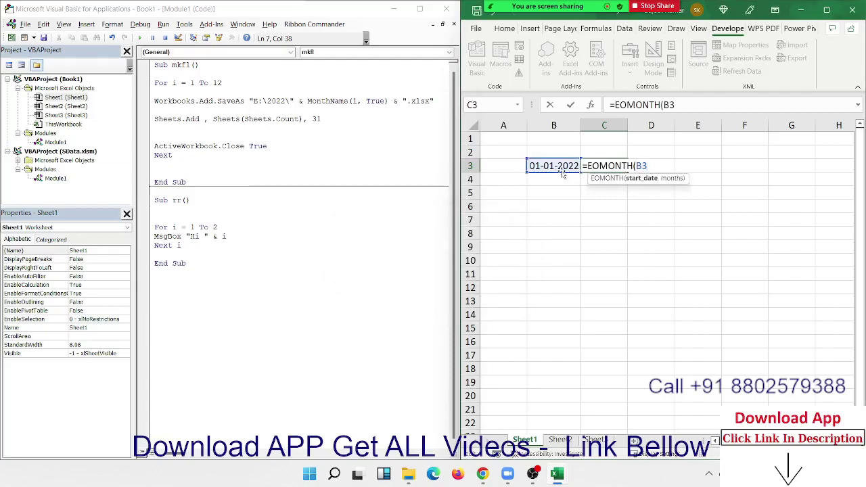
{"action": "type", "text": ",0)"}
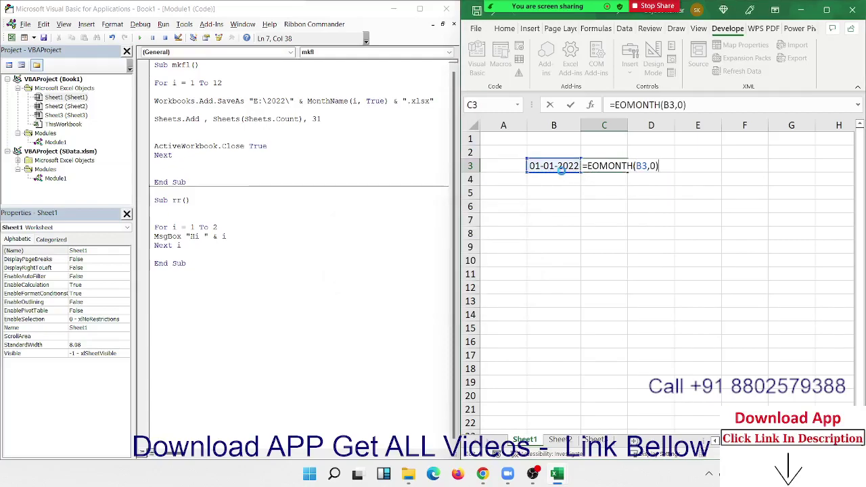
{"action": "key", "text": "ctrl+Return"}
{"action": "key", "text": "ctrl+shift+3"}
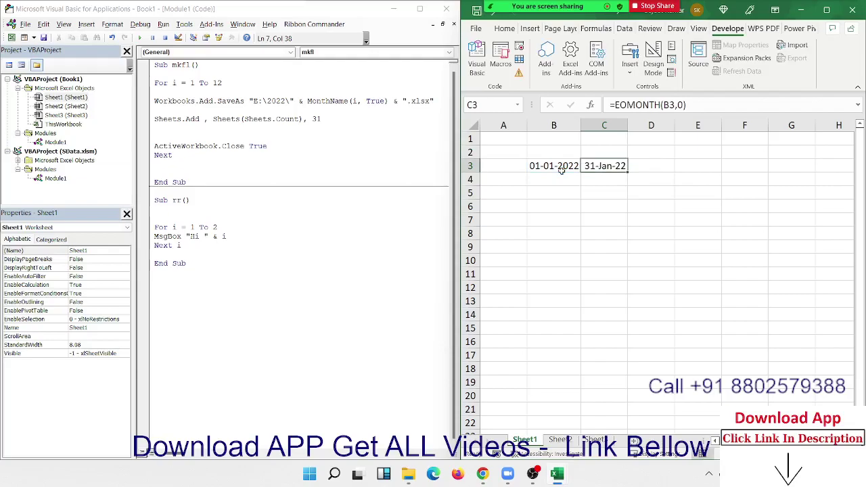
Enter =DAY(C3) in D3, returning 31 days
{"action": "key", "text": "Right"}
{"action": "key", "text": "F2"}
{"action": "type", "text": "=da"}
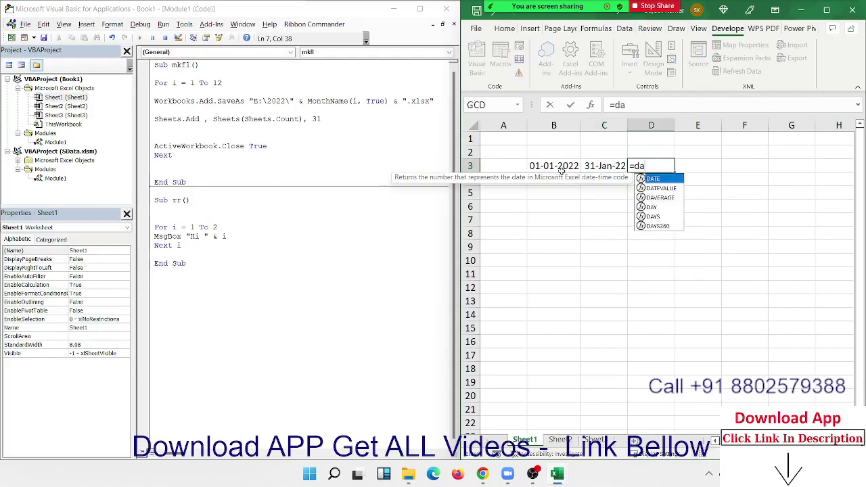
{"action": "type", "text": "y"}
{"action": "key", "text": "Tab"}
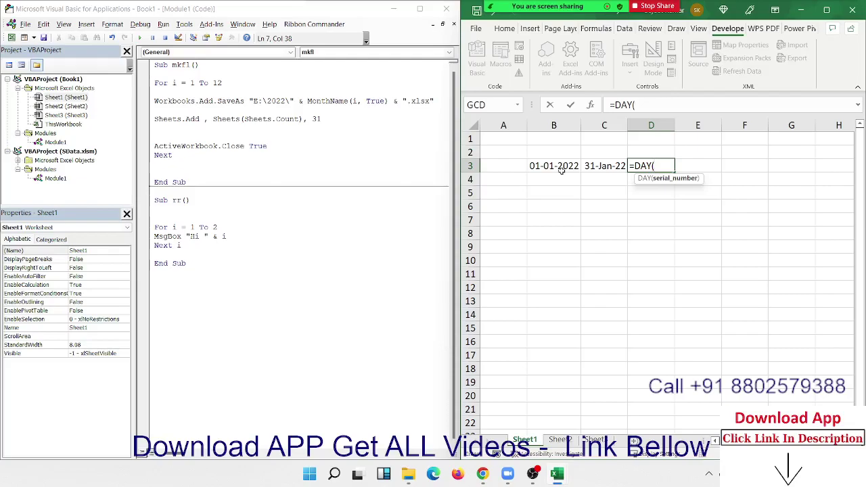
{"action": "key", "text": "Left"}
{"action": "key", "text": "Return"}
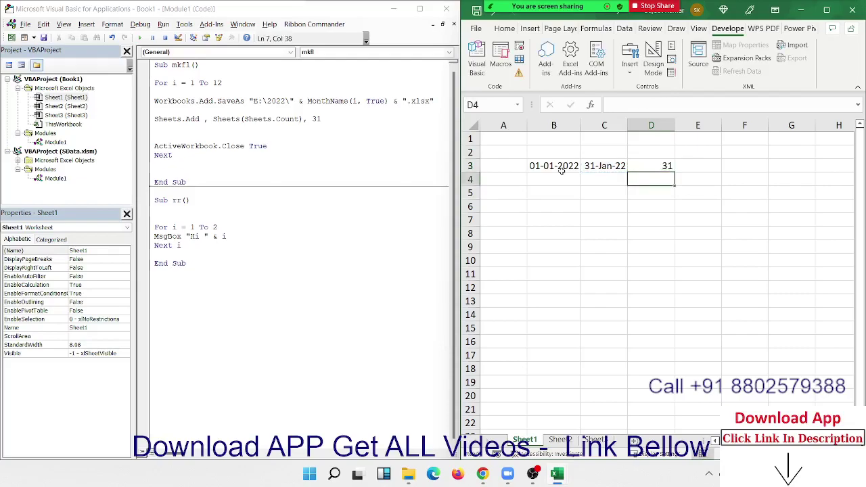
{"action": "key", "text": "Up"}
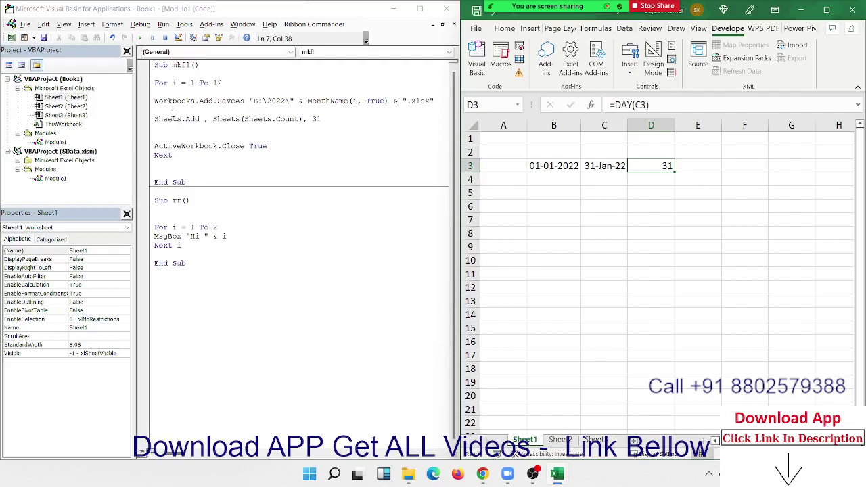
Insert d = DateSerial(2022, i, 1) as a new line above the SaveAs line inside the loop
{"action": "left_click", "coordinate": [172, 112]}
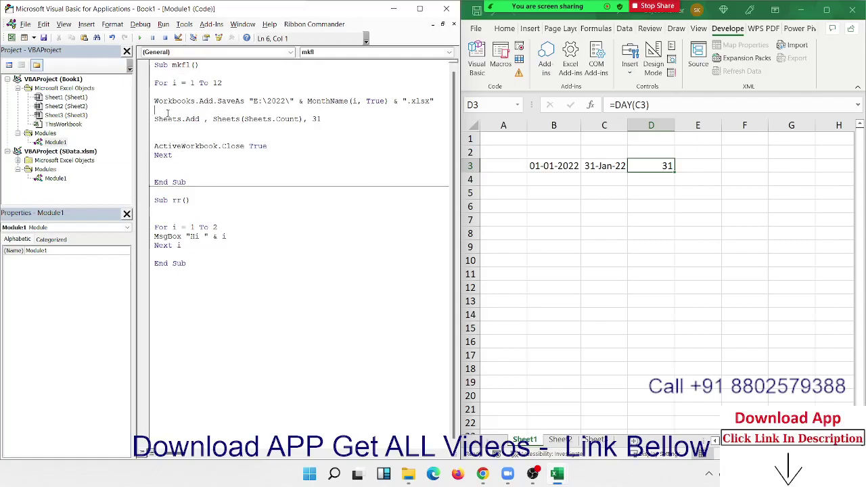
{"action": "key", "text": "Return"}
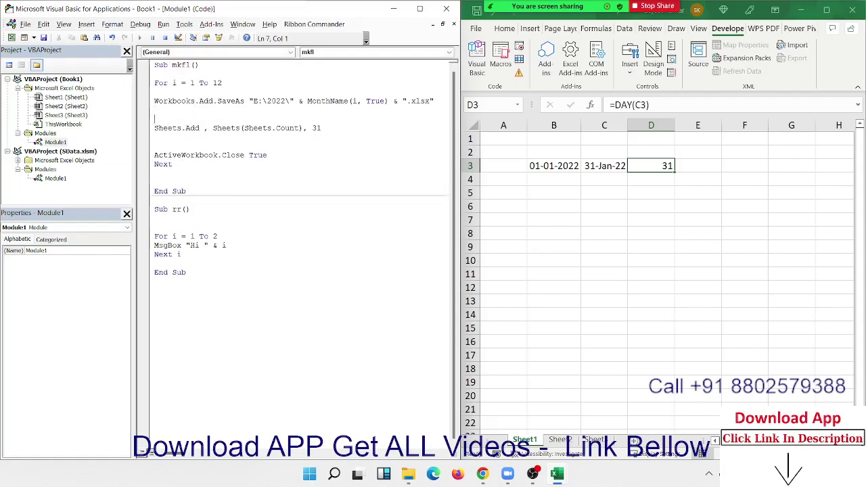
{"action": "key", "text": "Up"}
{"action": "key", "text": "Up"}
{"action": "key", "text": "Return"}
{"action": "key", "text": "Up"}
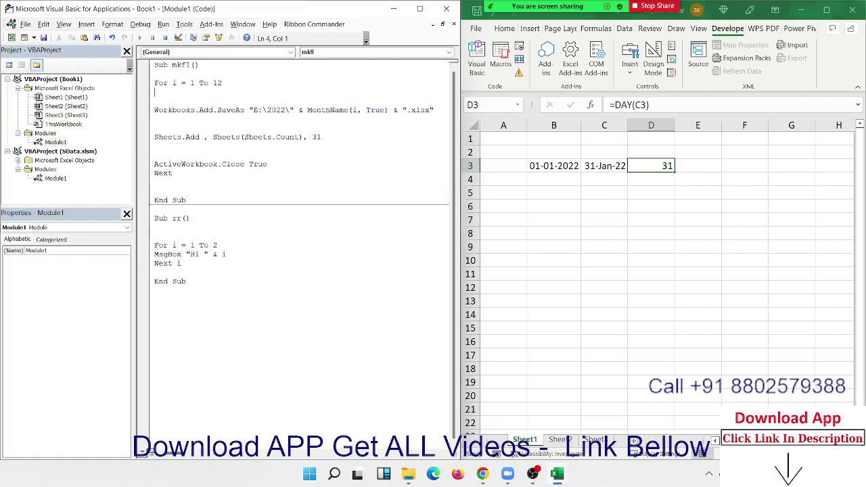
{"action": "type", "text": "d"}
{"action": "type", "text": "=d"}
{"action": "type", "text": "atese"}
{"action": "type", "text": "rial"}
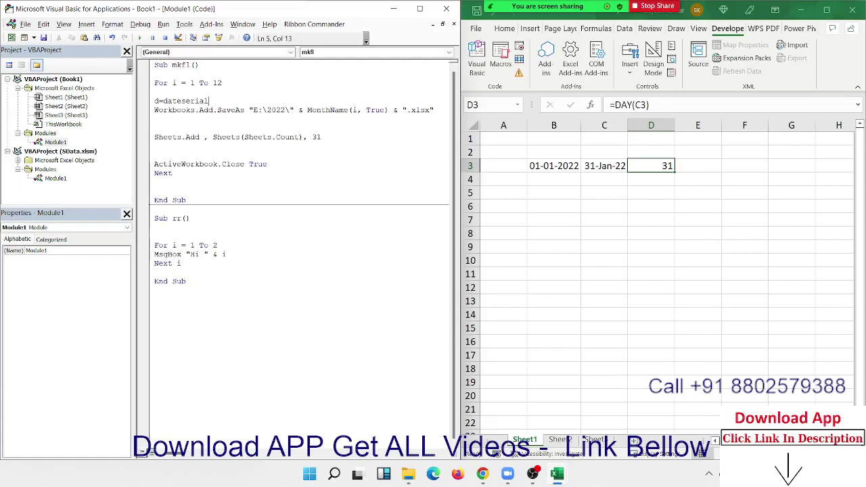
{"action": "type", "text": "(2"}
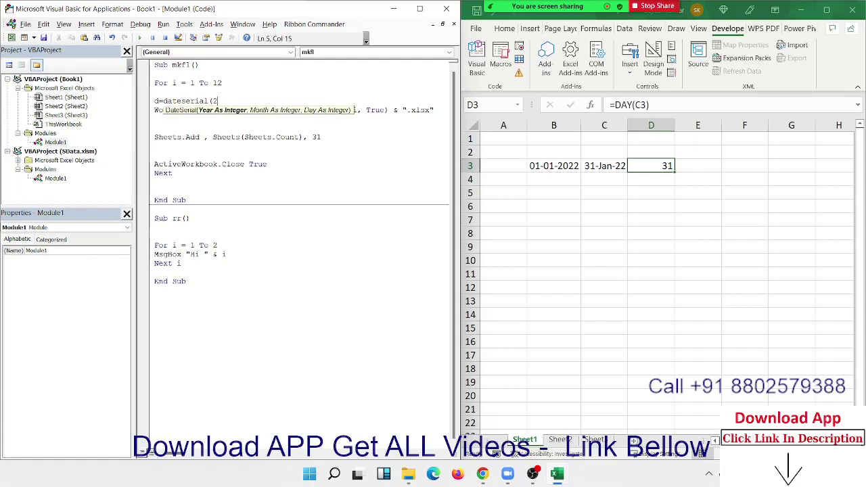
{"action": "type", "text": "022,i"}
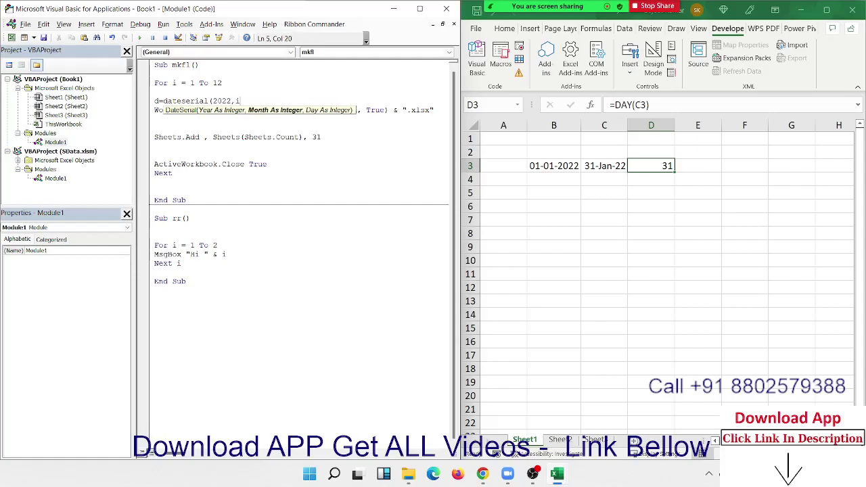
{"action": "type", "text": ","}
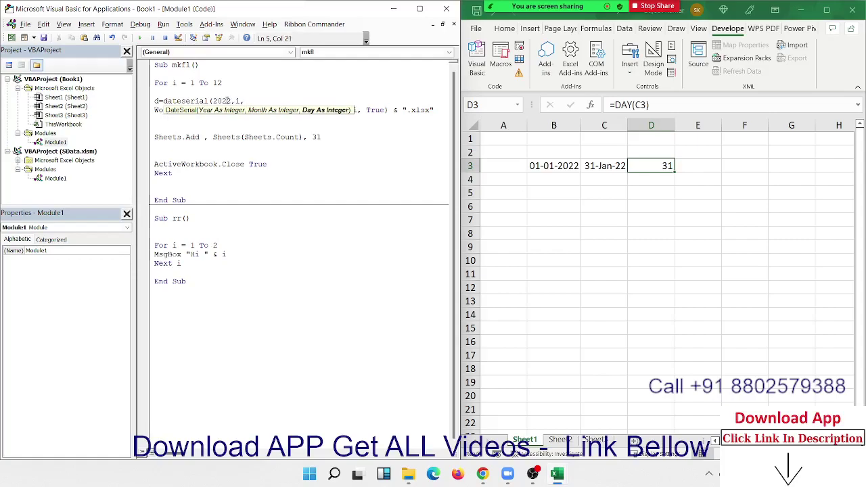
{"action": "type", "text": "1)"}
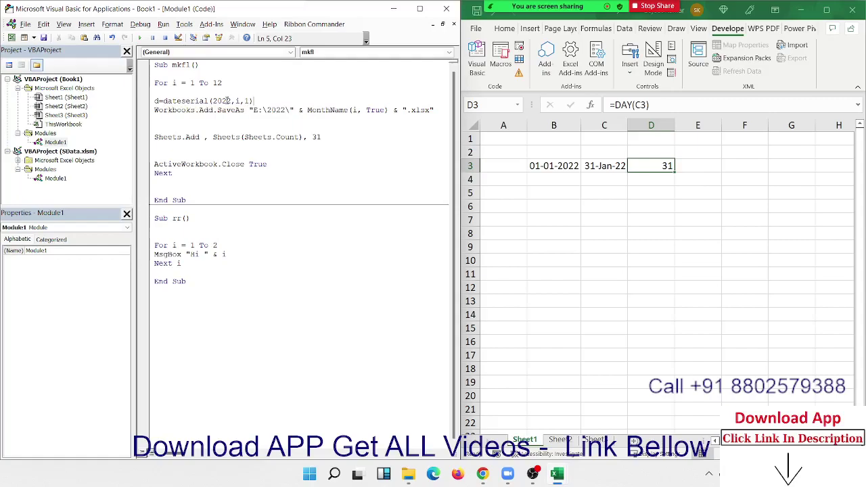
{"action": "key", "text": "Return"}
Highlight the variable d and the For i = 1 To 12 line to explain the loop
{"action": "key", "text": "Up"}
{"action": "key", "text": "shift+Right"}
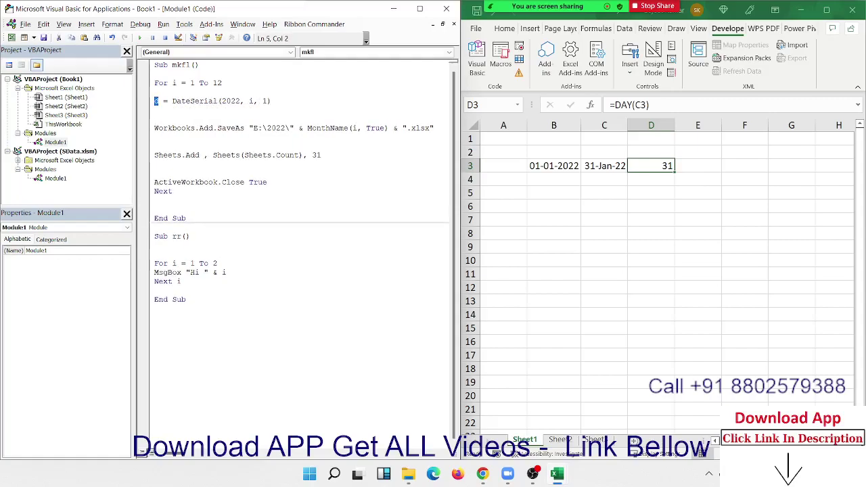
{"action": "key", "text": "Up"}
{"action": "key", "text": "End"}
{"action": "key", "text": "shift+Home"}
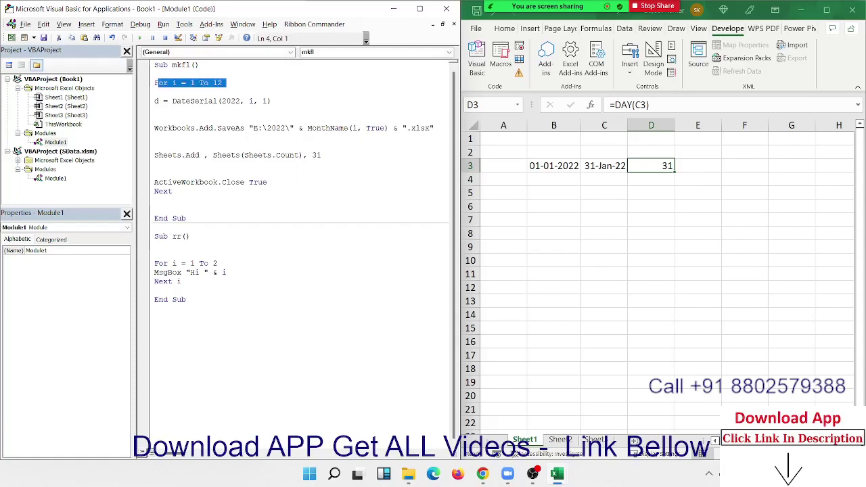
Add the line d = Application.WorksheetFunction.EoMonth(d, 0) below the DateSerial line
{"action": "left_click", "coordinate": [159, 101]}
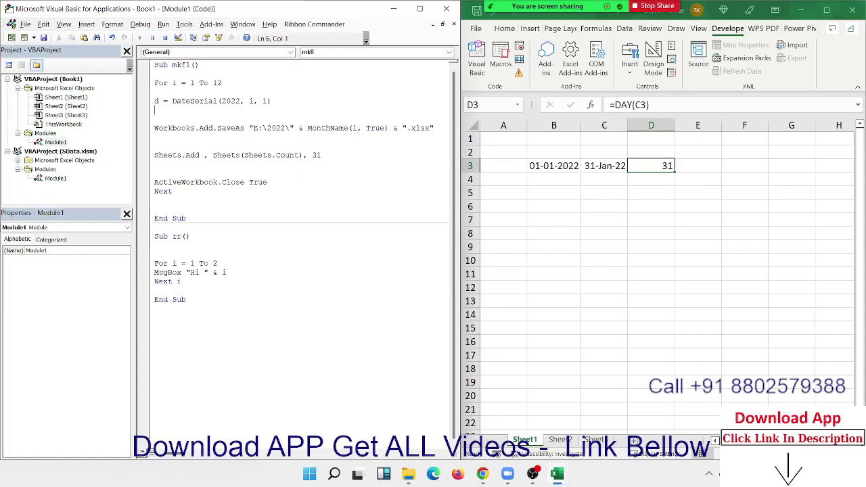
{"action": "type", "text": "d"}
{"action": "type", "text": "eomo"}
{"action": "type", "text": "nth"}
{"action": "type", "text": "("}
{"action": "key", "text": "BackSpace"}
{"action": "key", "text": "BackSpace"}
{"action": "key", "text": "BackSpace"}
{"action": "key", "text": "BackSpace"}
{"action": "key", "text": "BackSpace"}
{"action": "key", "text": "BackSpace"}
{"action": "key", "text": "BackSpace"}
{"action": "type", "text": "len"}
{"action": "type", "text": "("}
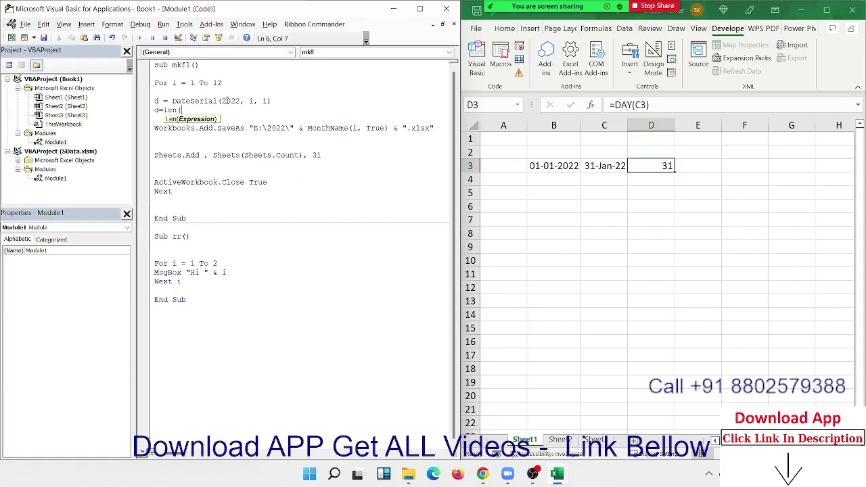
{"action": "key", "text": "BackSpace"}
{"action": "key", "text": "BackSpace"}
{"action": "key", "text": "BackSpace"}
{"action": "key", "text": "BackSpace"}
{"action": "type", "text": "a"}
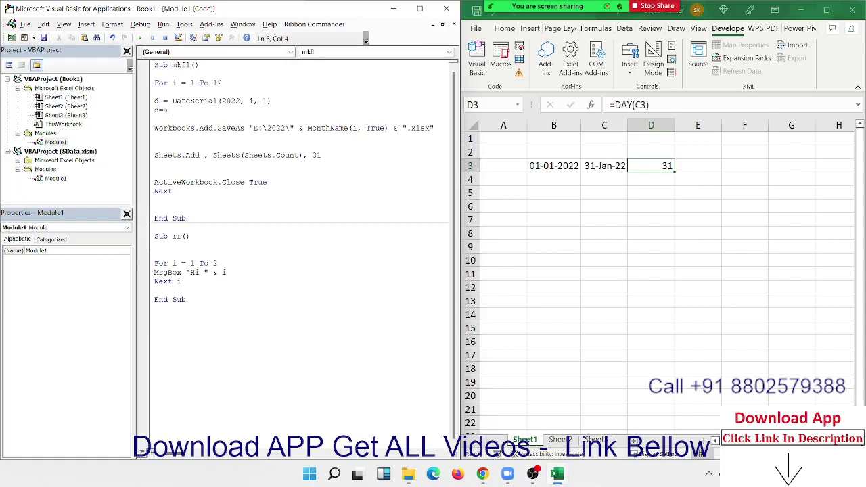
{"action": "type", "text": "p"}
{"action": "type", "text": "plic"}
{"action": "type", "text": "atio"}
{"action": "type", "text": "n.wor"}
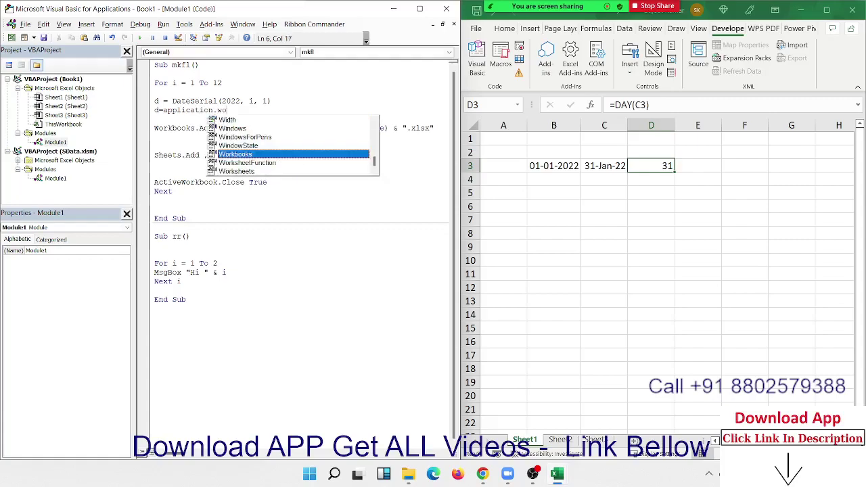
{"action": "type", "text": "ks"}
{"action": "key", "text": "Tab"}
{"action": "type", "text": "."}
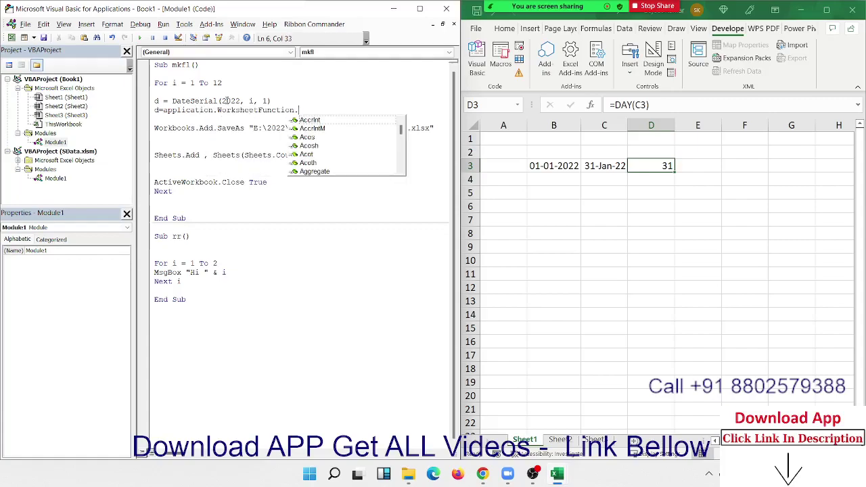
{"action": "type", "text": "eo"}
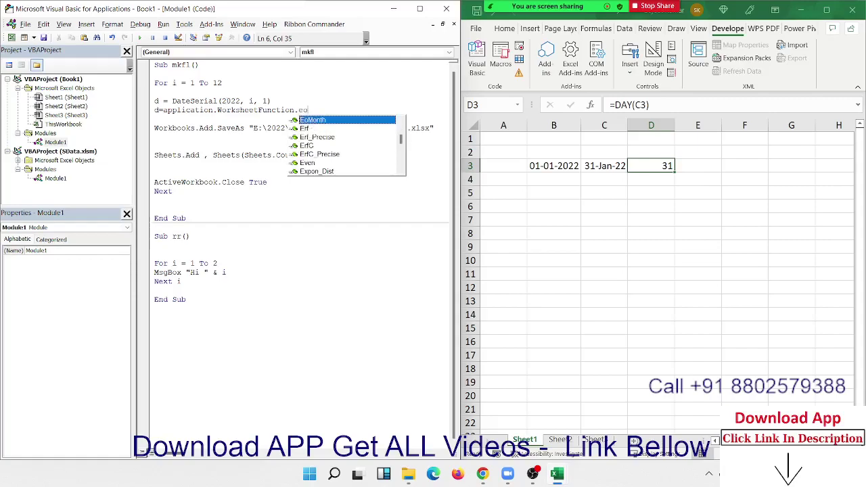
{"action": "key", "text": "Tab"}
{"action": "type", "text": "("}
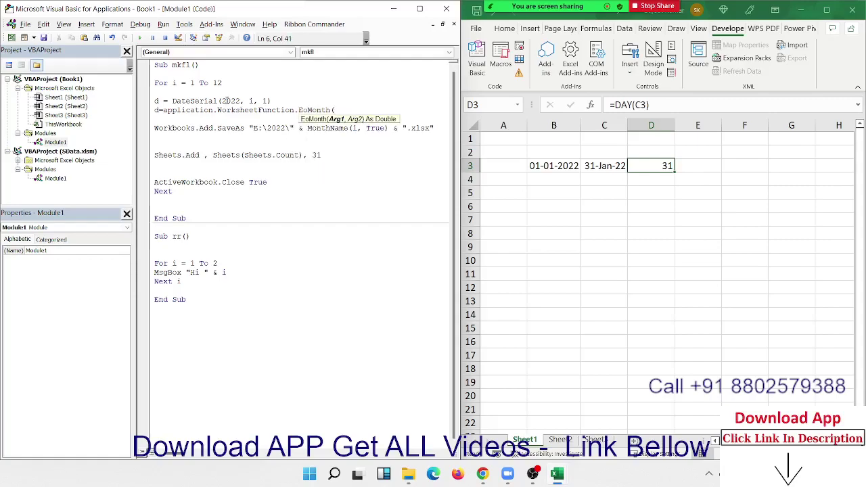
{"action": "type", "text": "d,"}
{"action": "type", "text": "0"}
{"action": "type", "text": ")"}
{"action": "key", "text": "Return"}
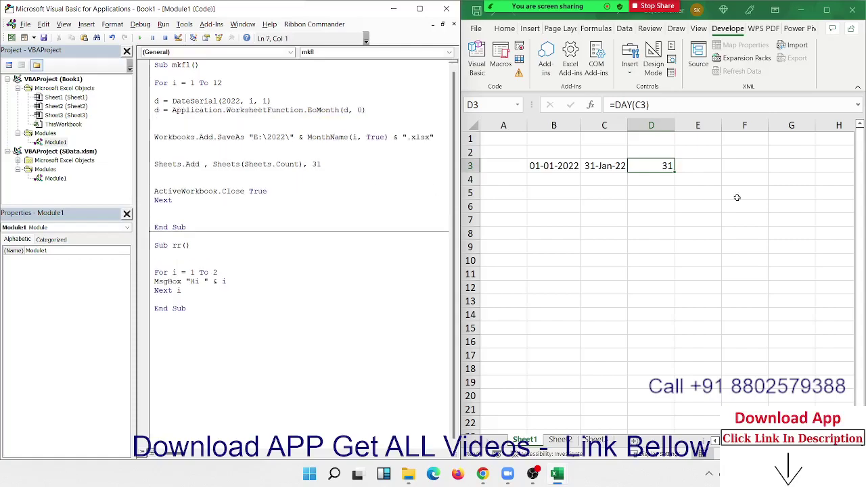
Compare with the EOMONTH formula in cell C3, then add the line d = Day(d)
{"action": "left_click", "coordinate": [598, 165]}
{"action": "left_click", "coordinate": [598, 165]}
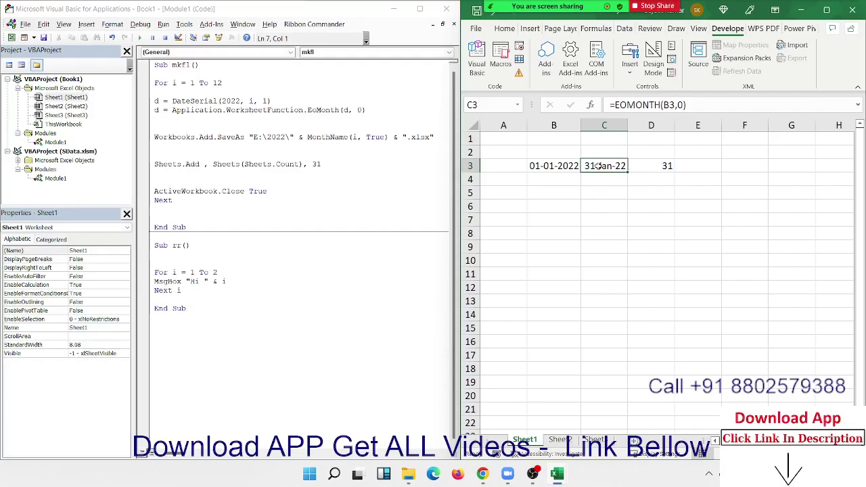
{"action": "left_click", "coordinate": [159, 110]}
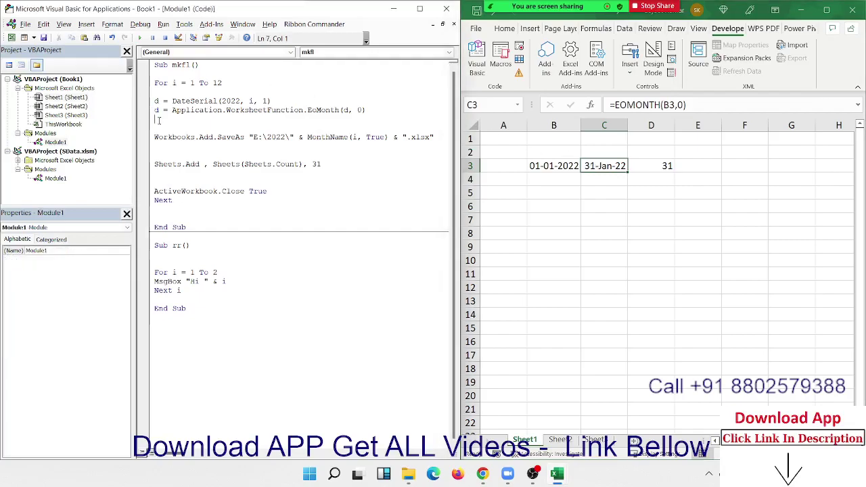
{"action": "type", "text": "day"}
{"action": "key", "text": "BackSpace"}
{"action": "key", "text": "BackSpace"}
{"action": "key", "text": "BackSpace"}
{"action": "key", "text": "BackSpace"}
{"action": "type", "text": "d=day"}
{"action": "type", "text": "("}
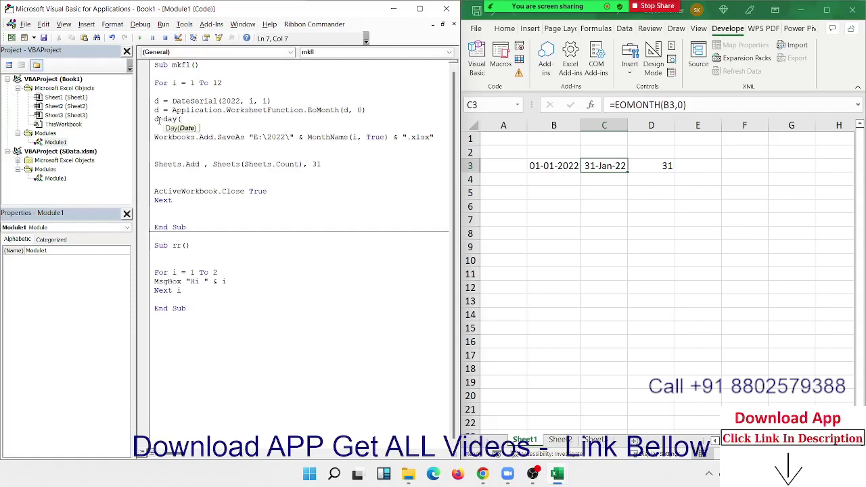
{"action": "type", "text": "d)"}
{"action": "left_click", "coordinate": [171, 153]}
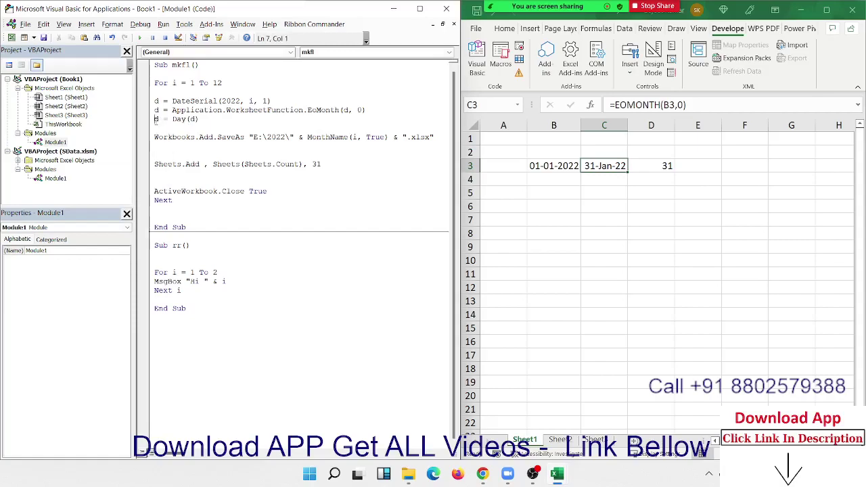
Replace the For/MsgBox/Next lines in Sub rr with d = 10 and d = d + 5
{"action": "left_click_drag", "start_coordinate": [155, 119], "coordinate": [160, 119]}
{"action": "left_click_drag", "start_coordinate": [182, 291], "coordinate": [152, 274]}
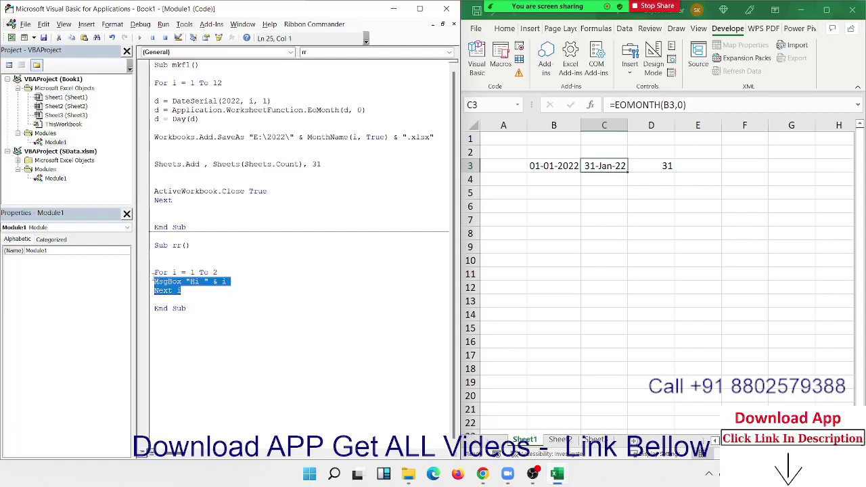
{"action": "key", "text": "Delete"}
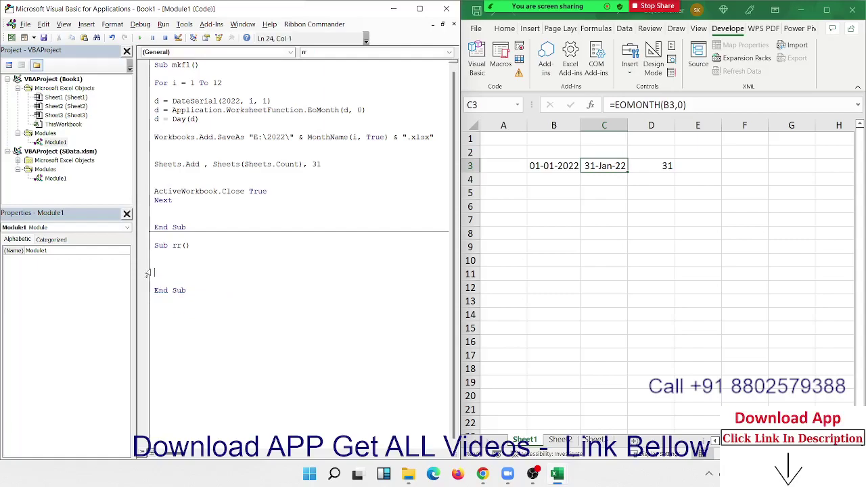
{"action": "key", "text": "Up"}
{"action": "type", "text": "d = "}
{"action": "type", "text": "10"}
{"action": "key", "text": "Return"}
{"action": "type", "text": "d = "}
{"action": "type", "text": "d + 5"}
{"action": "key", "text": "Return"}
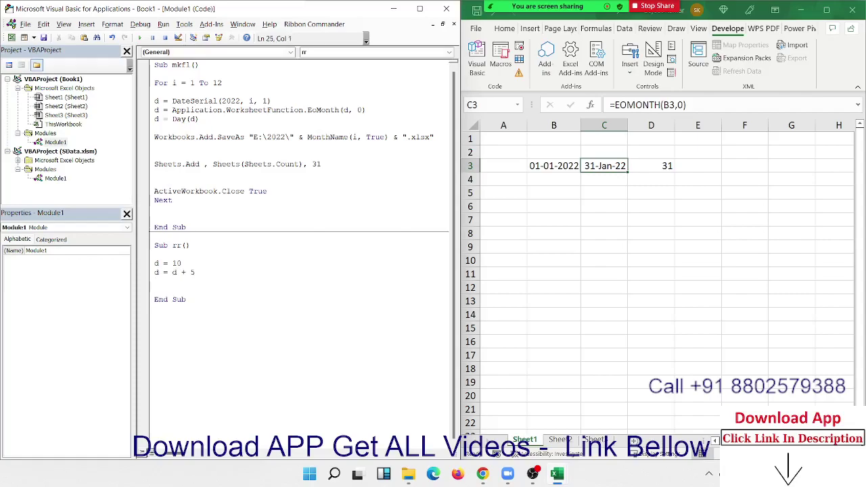
Highlight the parts of d = d + 5 and the d = Day(d) line to explain reassignment
{"action": "left_click", "coordinate": [155, 272]}
{"action": "left_click", "coordinate": [164, 272]}
{"action": "left_click", "coordinate": [180, 272]}
{"action": "key", "text": "shift+Right"}
{"action": "key", "text": "shift+Right"}
{"action": "key", "text": "shift+Right"}
{"action": "key", "text": "shift+Right"}
{"action": "key", "text": "shift+Right"}
{"action": "left_click", "coordinate": [163, 272]}
{"action": "key", "text": "shift+Left"}
{"action": "key", "text": "shift+Left"}
{"action": "key", "text": "shift+Left"}
{"action": "key", "text": "shift+Right"}
{"action": "left_click", "coordinate": [155, 73]}
{"action": "key", "text": "Down"}
{"action": "key", "text": "Down"}
{"action": "key", "text": "Down"}
{"action": "key", "text": "Down"}
{"action": "key", "text": "Down"}
{"action": "key", "text": "shift+Right"}
{"action": "key", "text": "shift+Right"}
{"action": "key", "text": "shift+Right"}
{"action": "key", "text": "shift+Right"}
{"action": "key", "text": "shift+Right"}
{"action": "key", "text": "shift+Right"}
{"action": "key", "text": "shift+Right"}
{"action": "key", "text": "shift+Right"}
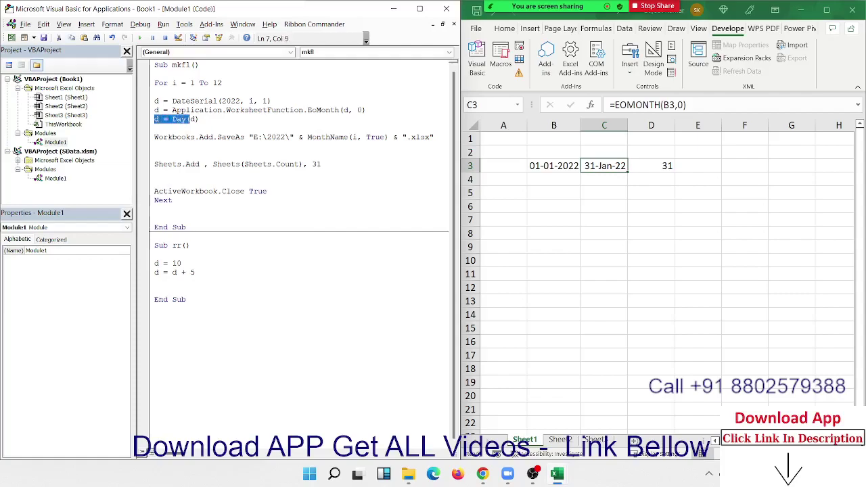
{"action": "key", "text": "shift+Right"}
{"action": "key", "text": "shift+Right"}
Replace the fixed 31 in the Sheets.Add line with d - Sheets.Count
{"action": "double_click", "coordinate": [315, 164]}
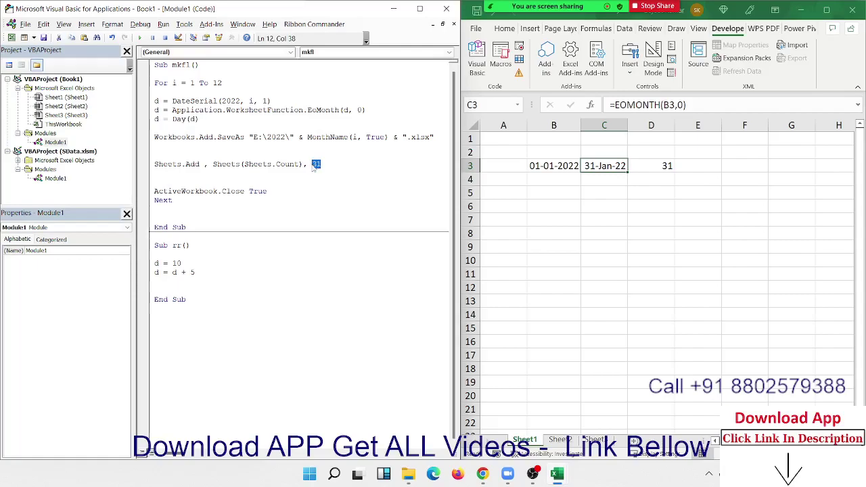
{"action": "type", "text": "d"}
{"action": "left_click", "coordinate": [309, 179]}
{"action": "left_click_drag", "start_coordinate": [321, 164], "coordinate": [311, 164]}
{"action": "left_click", "coordinate": [321, 190]}
{"action": "left_click", "coordinate": [319, 167]}
{"action": "type", "text": "sheet"}
{"action": "type", "text": "s.cou"}
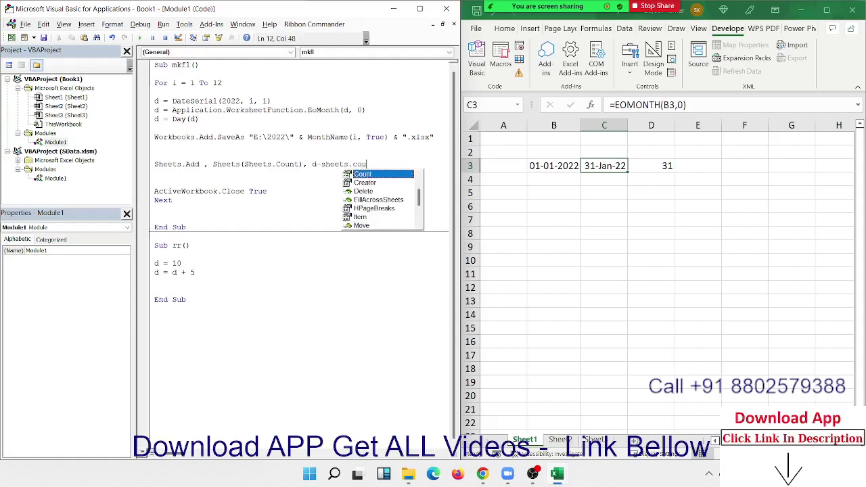
{"action": "key", "text": "Tab"}
{"action": "key", "text": "Return"}
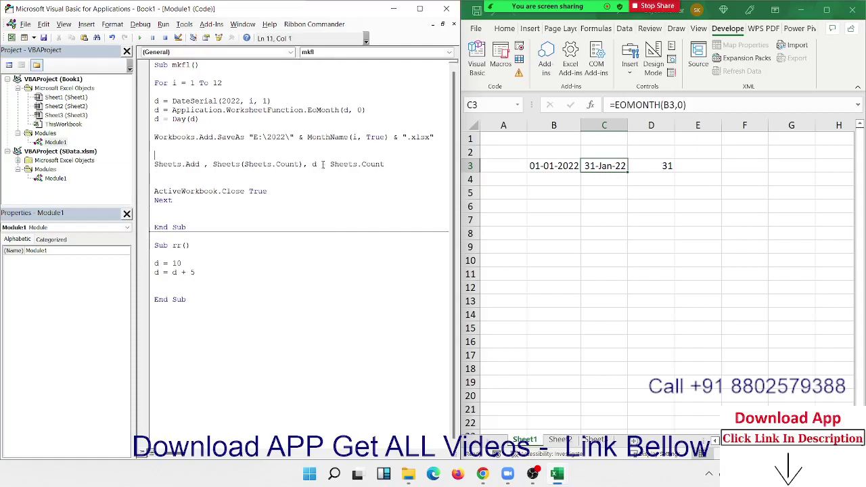
Remove the blank lines above the Sheets.Add line
{"action": "key", "text": "Up"}
{"action": "key", "text": "Up"}
{"action": "key", "text": "Up"}
{"action": "key", "text": "Delete"}
{"action": "key", "text": "Delete"}
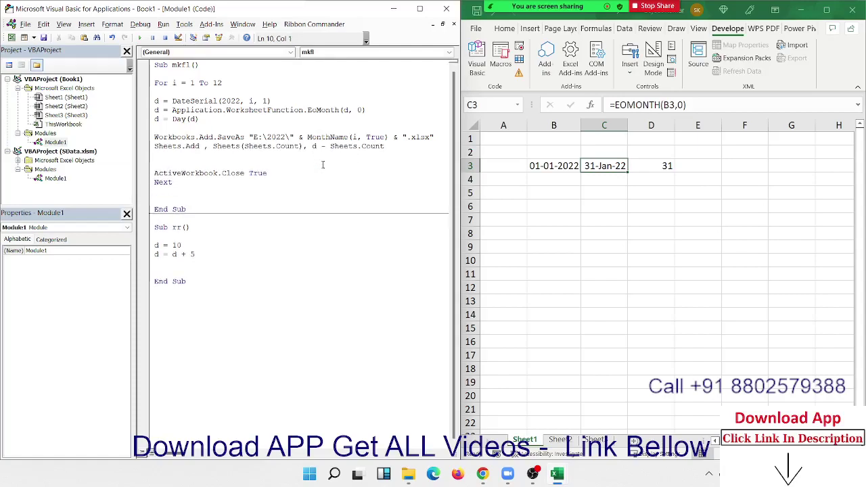
{"action": "key", "text": "Down"}
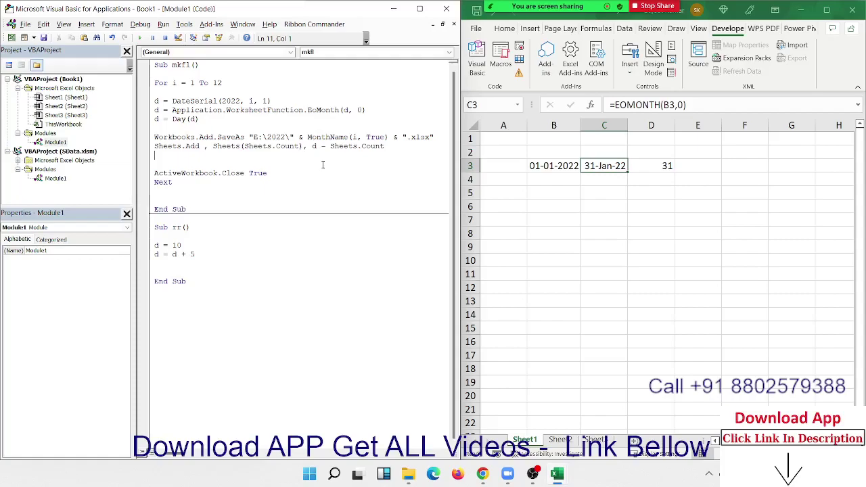
Add the statement Sheets(1).Name = "Data" & 1 below the Sheets.Add line
{"action": "key", "text": "Return"}
{"action": "key", "text": "Return"}
{"action": "key", "text": "Up"}
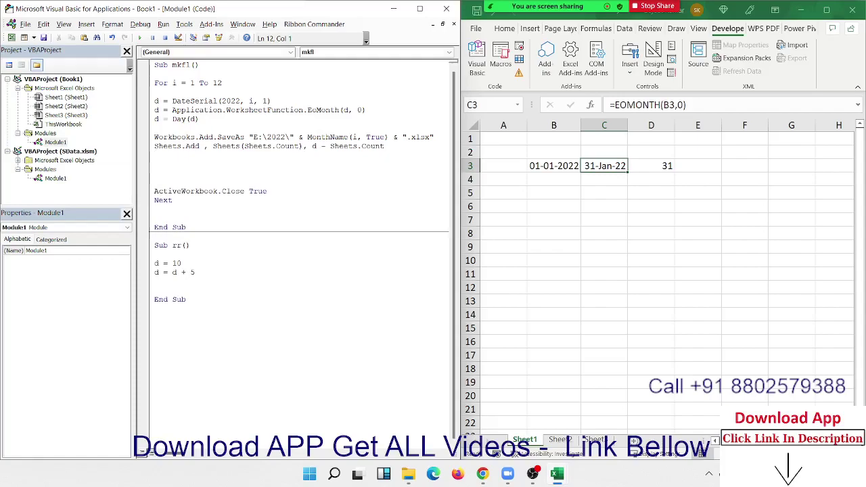
{"action": "type", "text": "sheets"}
{"action": "type", "text": "(1"}
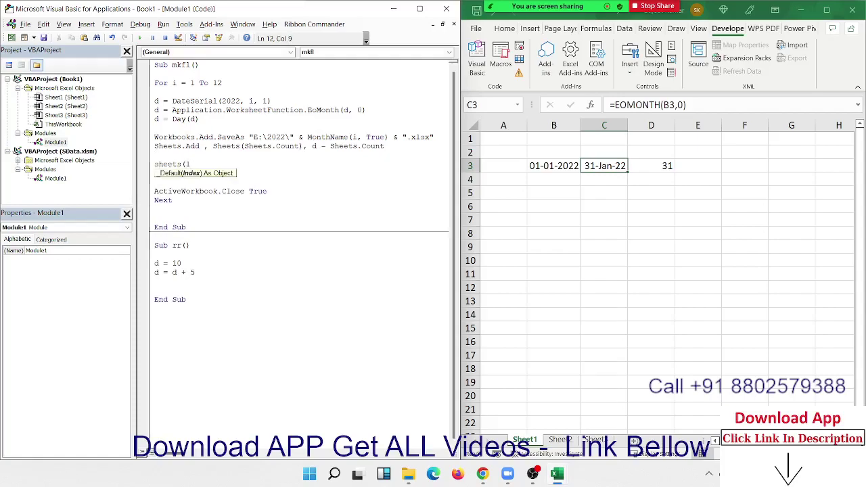
{"action": "type", "text": ").name"}
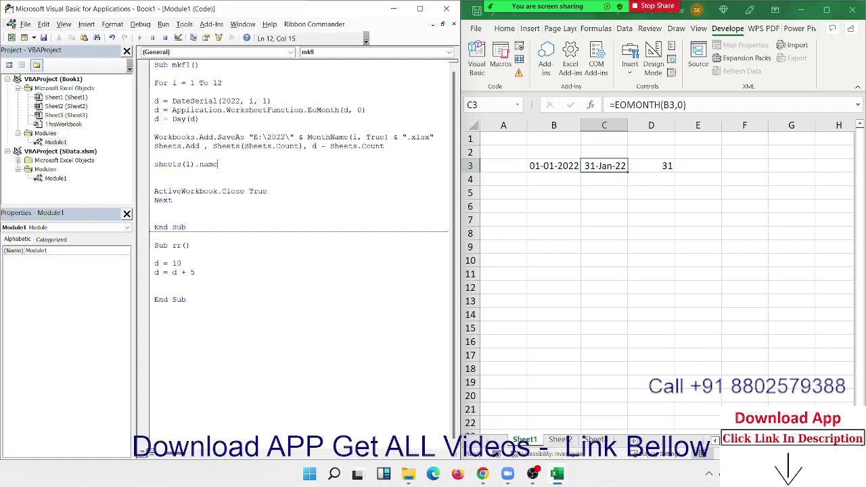
{"action": "type", "text": "= \"Da"}
{"action": "type", "text": "ta\""}
{"action": "type", "text": " & "}
{"action": "type", "text": "1"}
{"action": "key", "text": "Return"}
Insert the loop header For j = 1 To d above the renaming statement
{"action": "key", "text": "Up"}
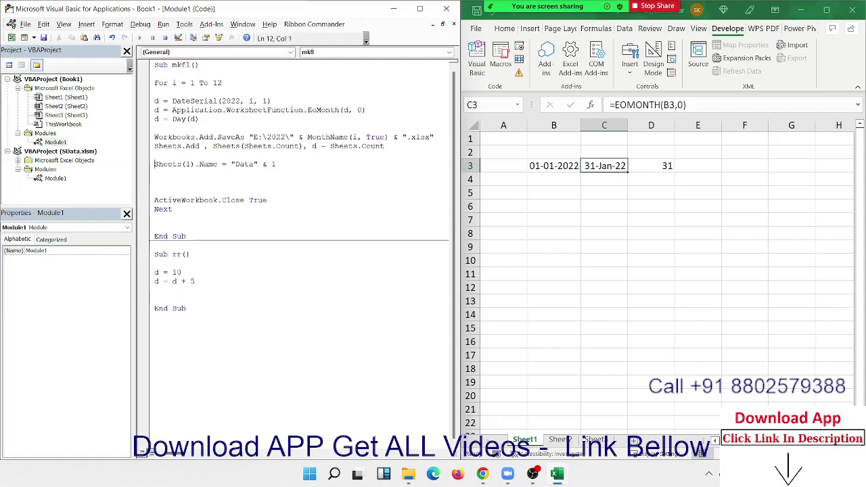
{"action": "key", "text": "Return"}
{"action": "key", "text": "shift+Down"}
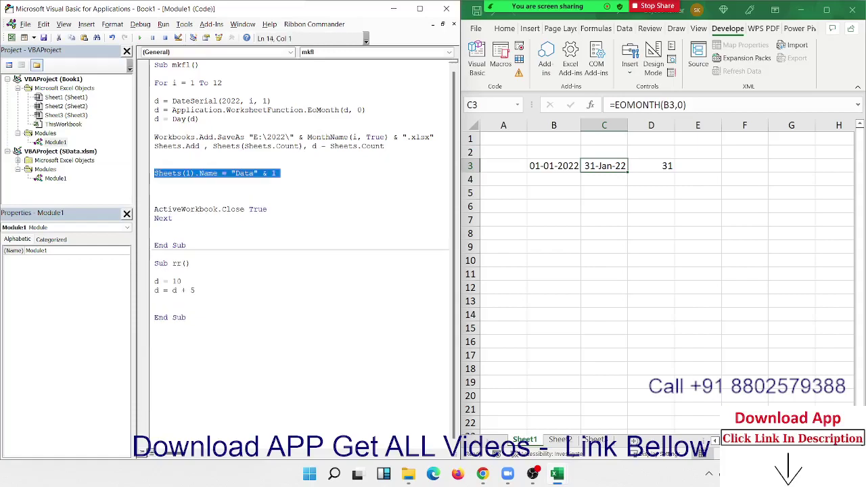
{"action": "key", "text": "Right"}
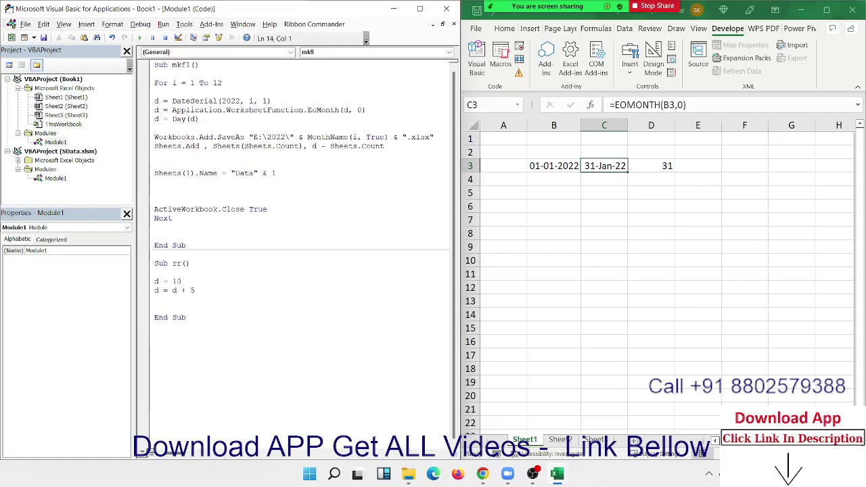
{"action": "key", "text": "Return"}
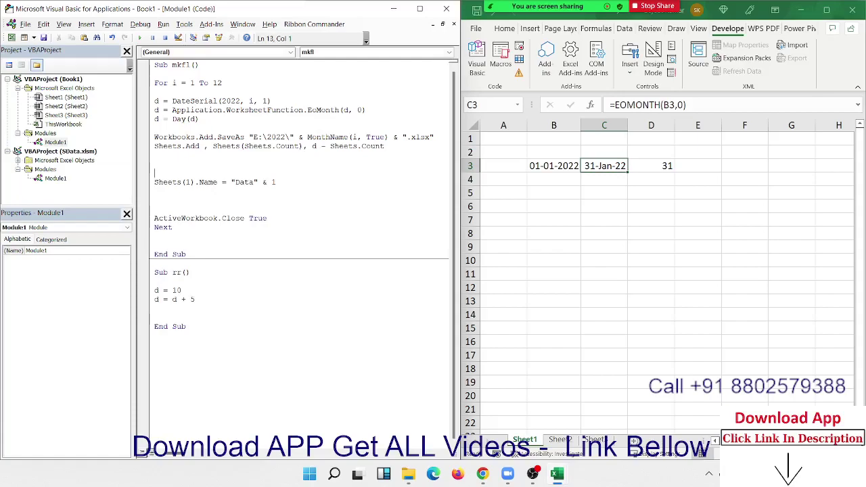
{"action": "type", "text": "for i"}
{"action": "key", "text": "BackSpace"}
{"action": "type", "text": "i"}
{"action": "type", "text": " ="}
{"action": "type", "text": " 1 to"}
{"action": "type", "text": " d"}
{"action": "key", "text": "Down"}
{"action": "key", "text": "Down"}
{"action": "key", "text": "Down"}
Close the inner loop with Next j below the renaming statement
{"action": "double_click", "coordinate": [314, 145]}
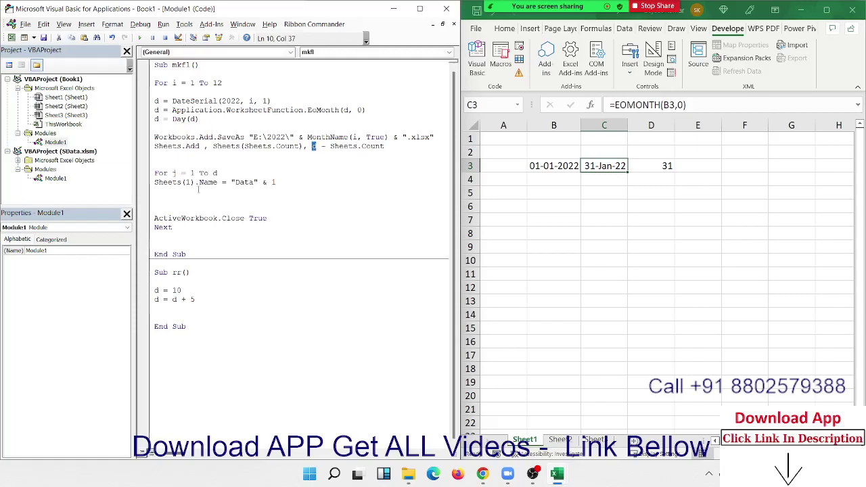
{"action": "double_click", "coordinate": [180, 119]}
{"action": "left_click", "coordinate": [176, 196]}
{"action": "type", "text": "next"}
{"action": "type", "text": "j"}
Replace the fixed 1s with j so each sheet becomes Sheets(j).Name = "Data" & j
{"action": "key", "text": "Up"}
{"action": "key", "text": "BackSpace"}
{"action": "type", "text": "j"}
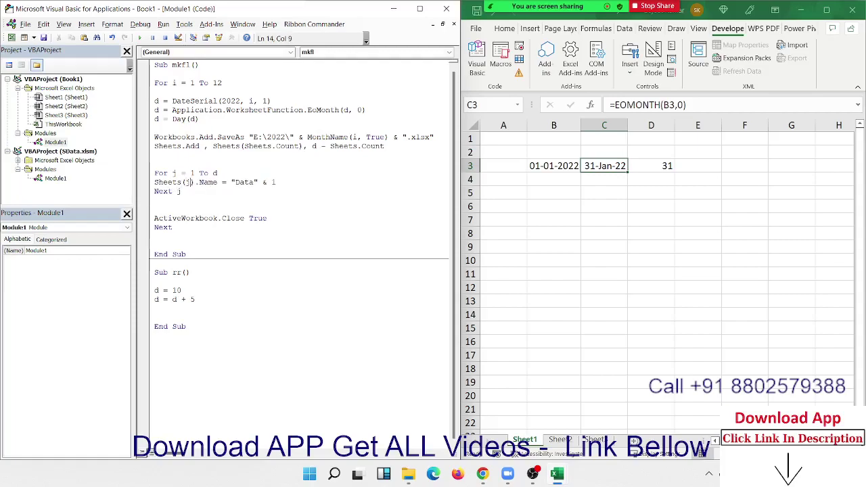
{"action": "double_click", "coordinate": [280, 184]}
{"action": "key", "text": "BackSpace"}
{"action": "type", "text": "j"}
{"action": "left_click", "coordinate": [300, 162]}
Step through mkf1 with F8, confirming d = 31, until Jan.xlsx is created and saved in E:\2022
{"action": "key", "text": "F8"}
{"action": "key", "text": "F8"}
{"action": "key", "text": "F8"}
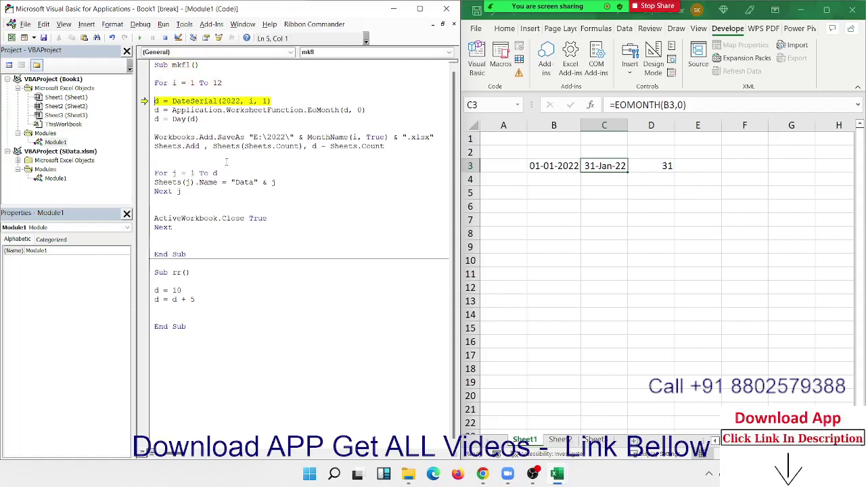
{"action": "key", "text": "F8"}
{"action": "mouse_move", "coordinate": [157, 101]}
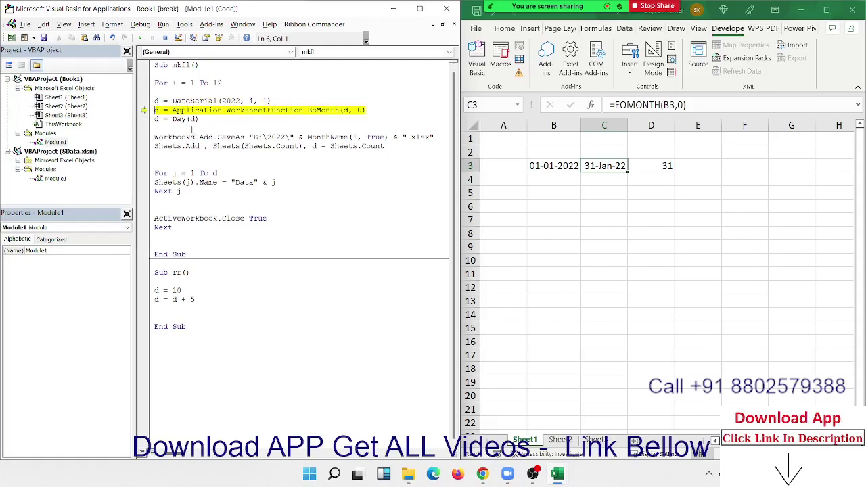
{"action": "key", "text": "F8"}
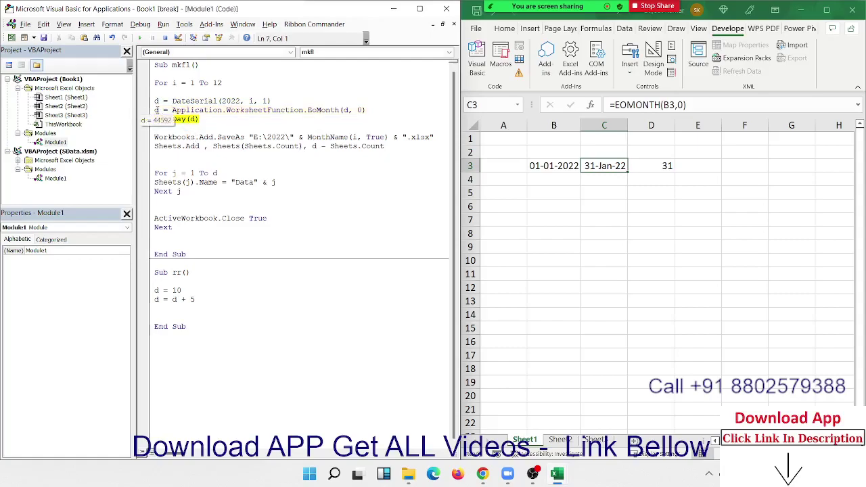
{"action": "key", "text": "F8"}
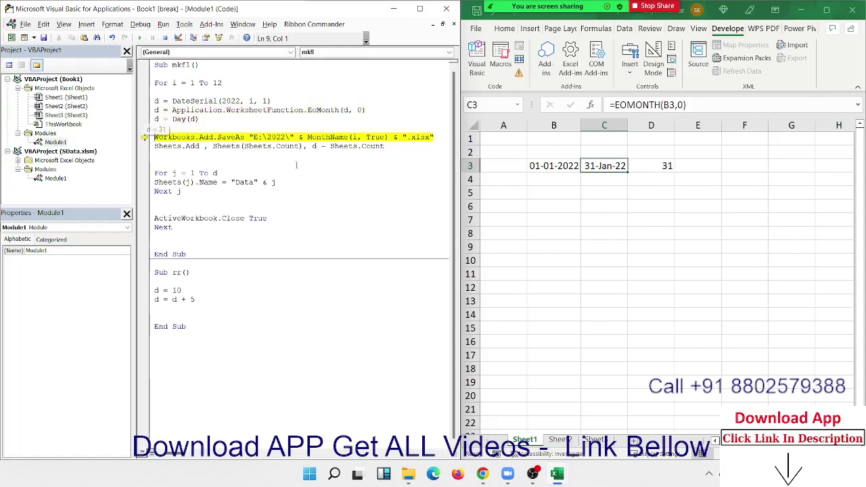
{"action": "mouse_move", "coordinate": [355, 145]}
{"action": "key", "text": "F8"}
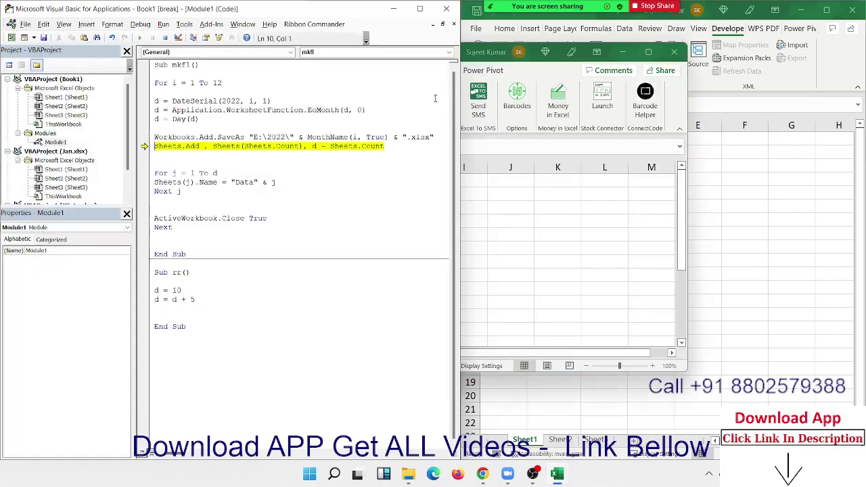
Check the new Jan workbook, set a breakpoint at the inner loop and run to it
{"action": "left_click", "coordinate": [519, 200]}
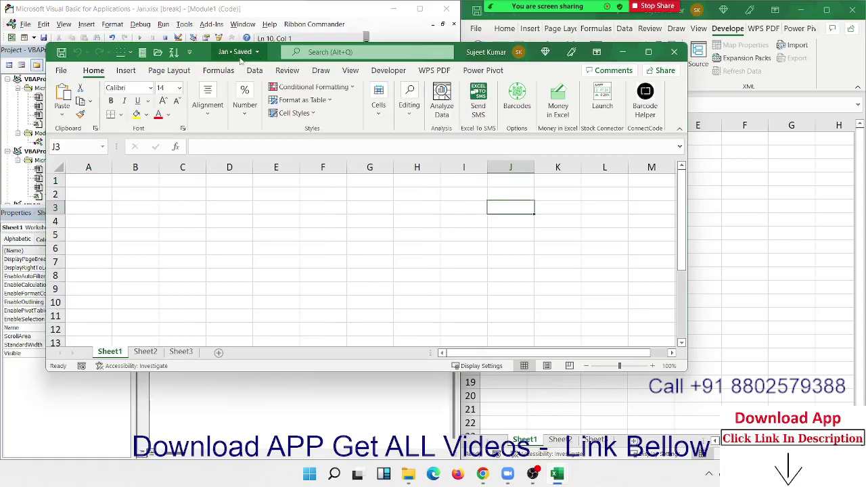
{"action": "key", "text": "alt+F11"}
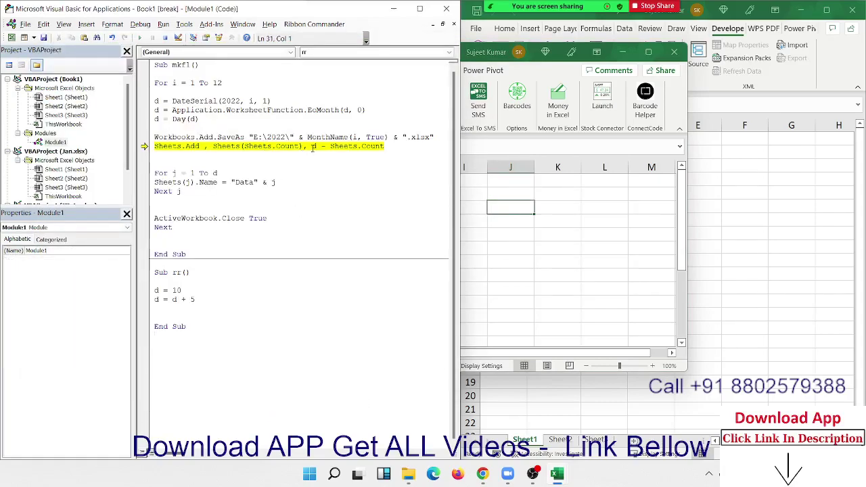
{"action": "mouse_move", "coordinate": [313, 148]}
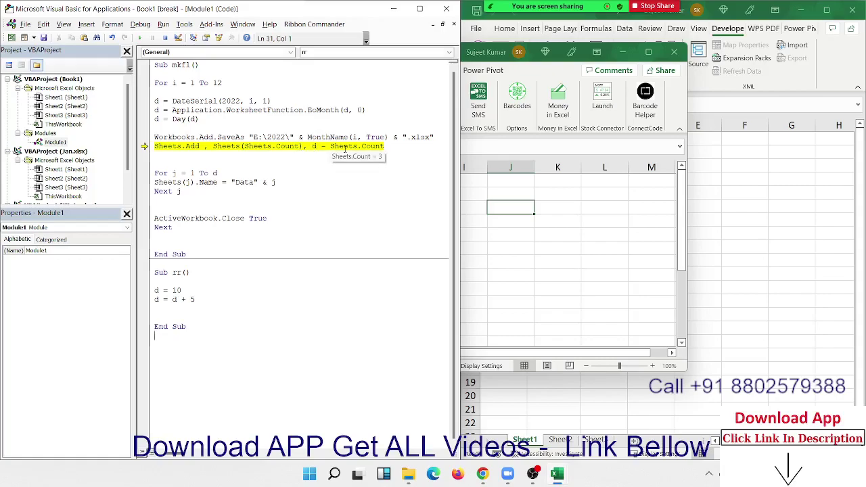
{"action": "left_click", "coordinate": [308, 155]}
{"action": "key", "text": "F5"}
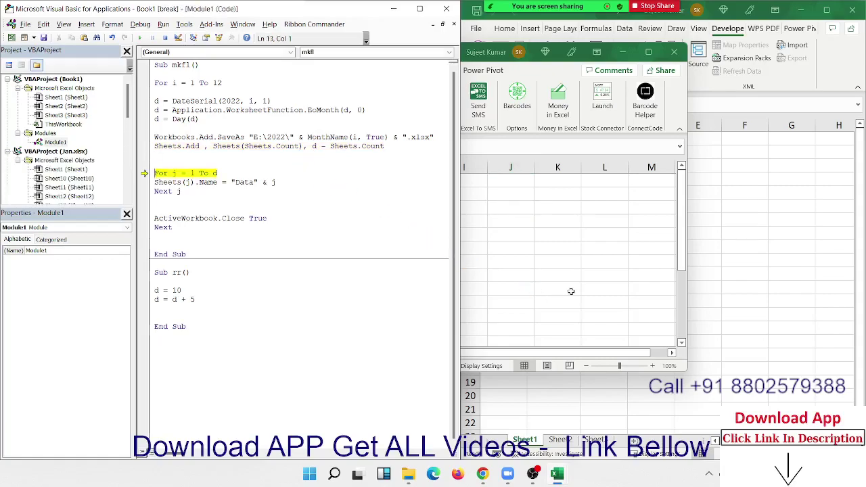
Step the first rename and confirm Jan's first sheet is now named Data1
{"action": "left_click", "coordinate": [627, 265]}
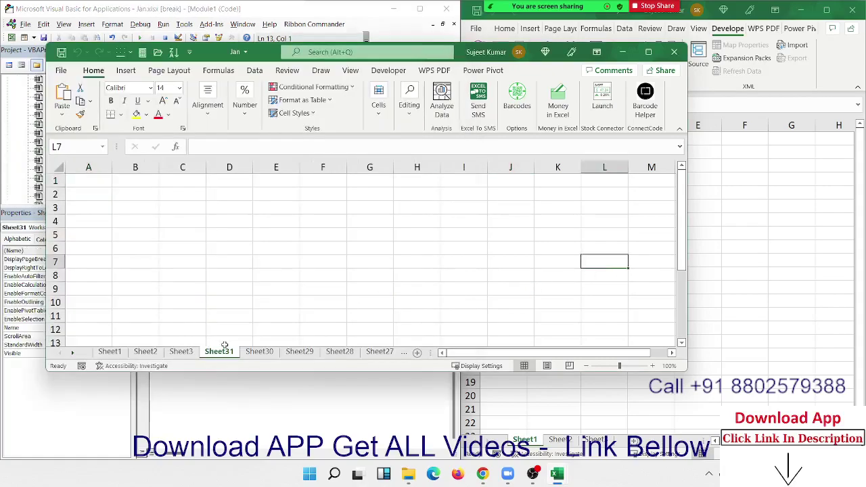
{"action": "key", "text": "alt+F11"}
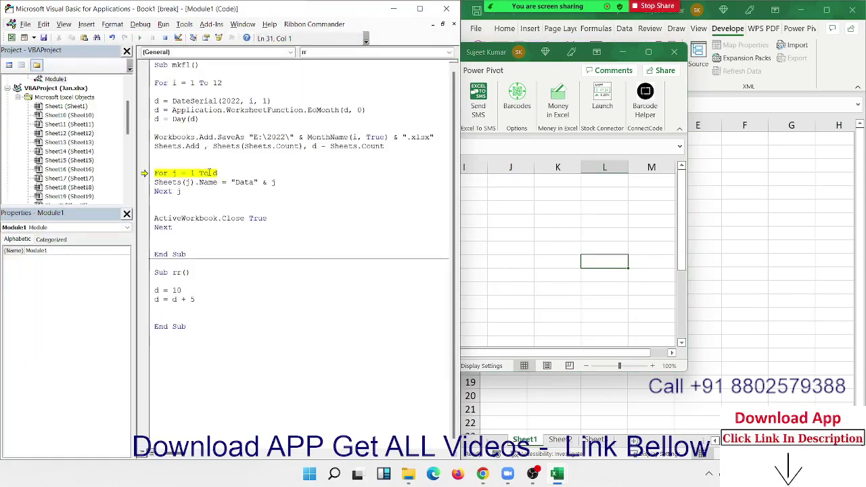
{"action": "key", "text": "F8"}
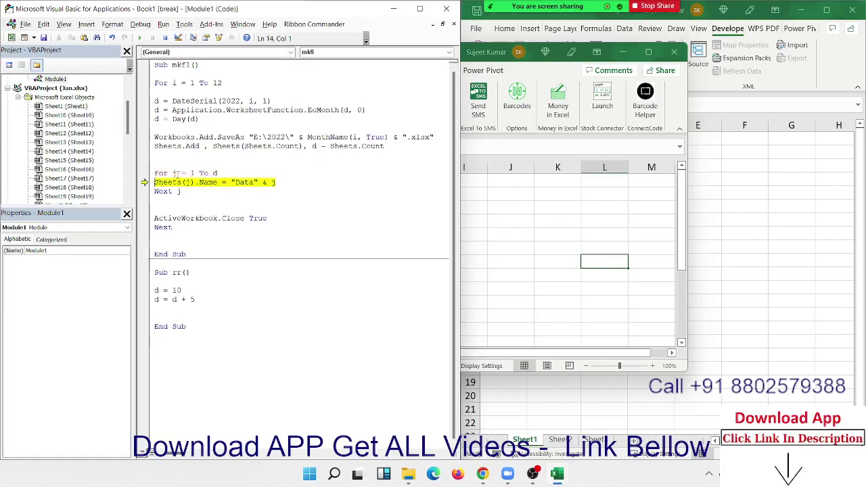
{"action": "mouse_move", "coordinate": [173, 173]}
{"action": "key", "text": "F8"}
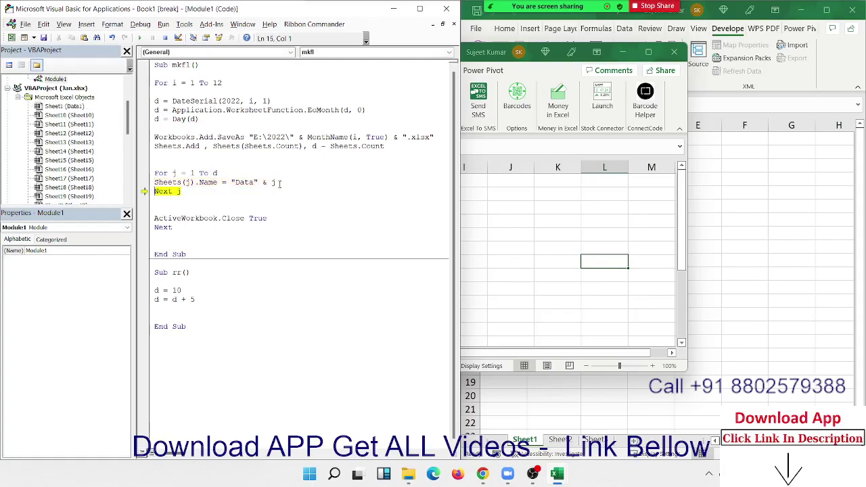
{"action": "left_click", "coordinate": [592, 212]}
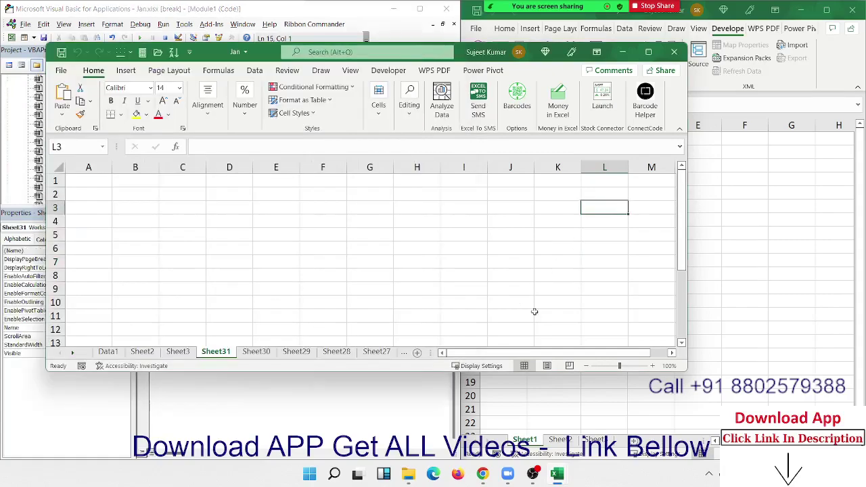
{"action": "left_click", "coordinate": [120, 353]}
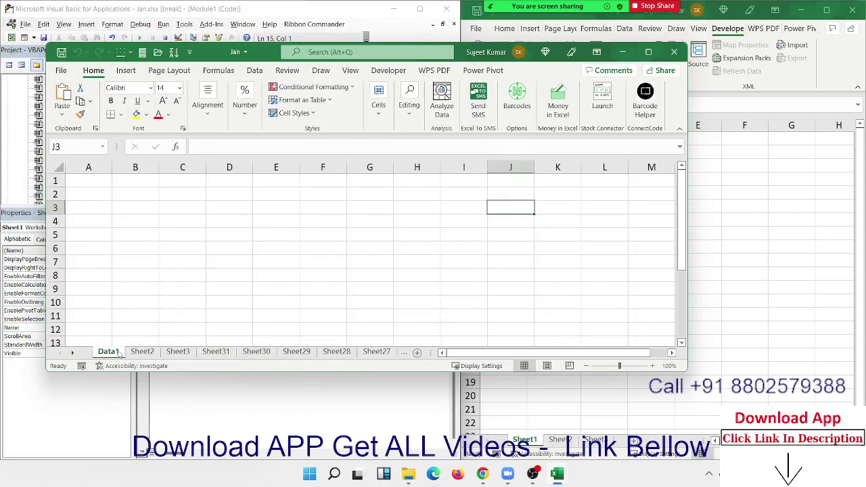
{"action": "left_click", "coordinate": [203, 420]}
Step through the remaining sheet renames up to Data31 and close the January workbook
{"action": "key", "text": "F8"}
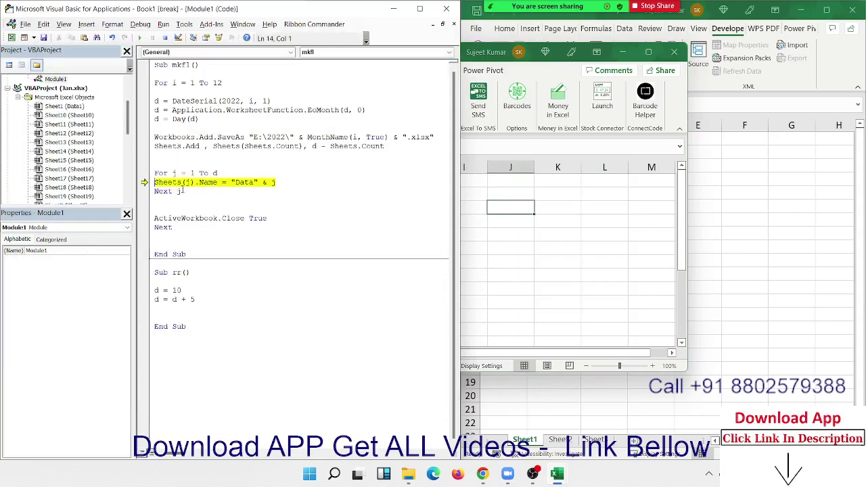
{"action": "key", "text": "F8"}
{"action": "key", "text": "F8"}
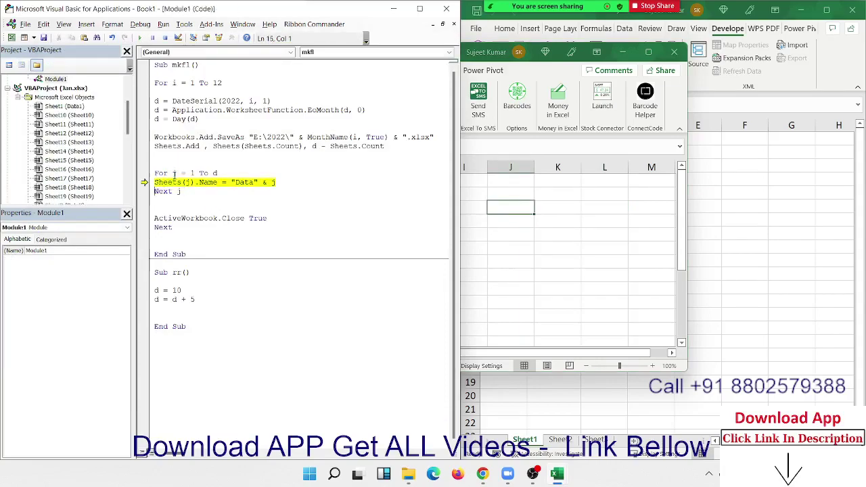
{"action": "key", "text": "F8"}
{"action": "key", "text": "F8"}
{"action": "key", "text": "F8"}
{"action": "key", "text": "F8"}
{"action": "key", "text": "F8"}
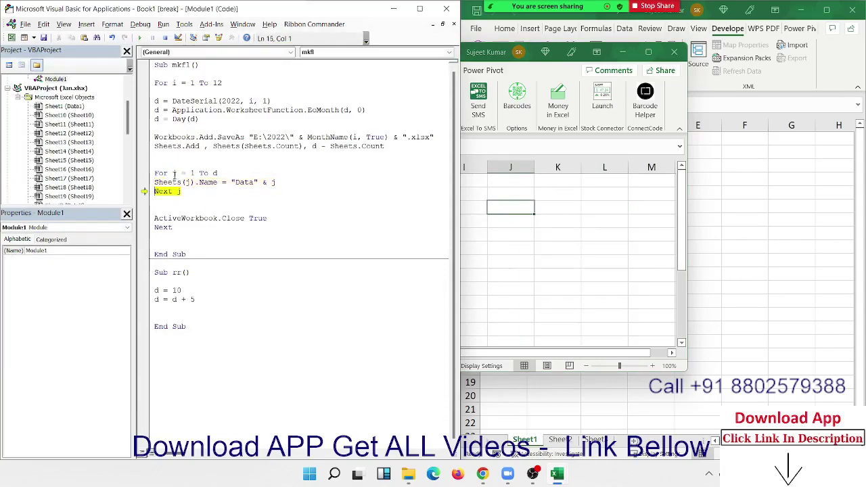
{"action": "key", "text": "F8"}
{"action": "key", "text": "F8"}
{"action": "key", "text": "F8"}
{"action": "key", "text": "F8"}
{"action": "key", "text": "F8"}
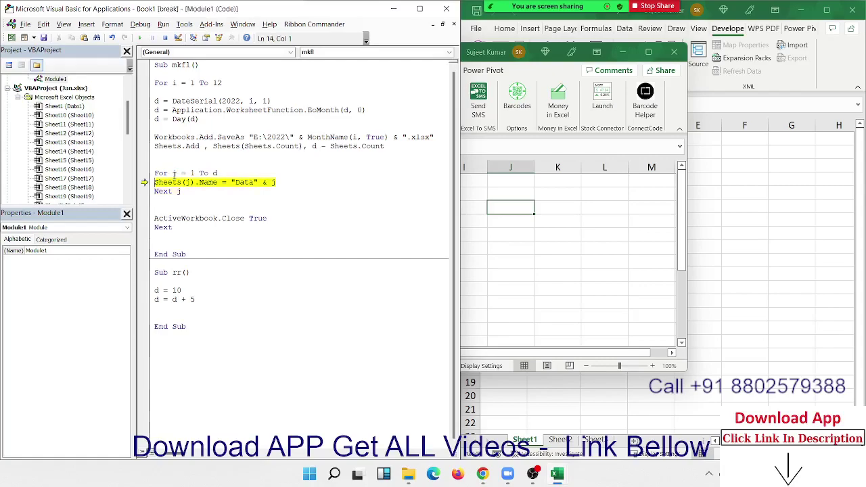
{"action": "key", "text": "F8"}
{"action": "key", "text": "F8"}
{"action": "key", "text": "F8"}
{"action": "key", "text": "F8"}
{"action": "key", "text": "F8"}
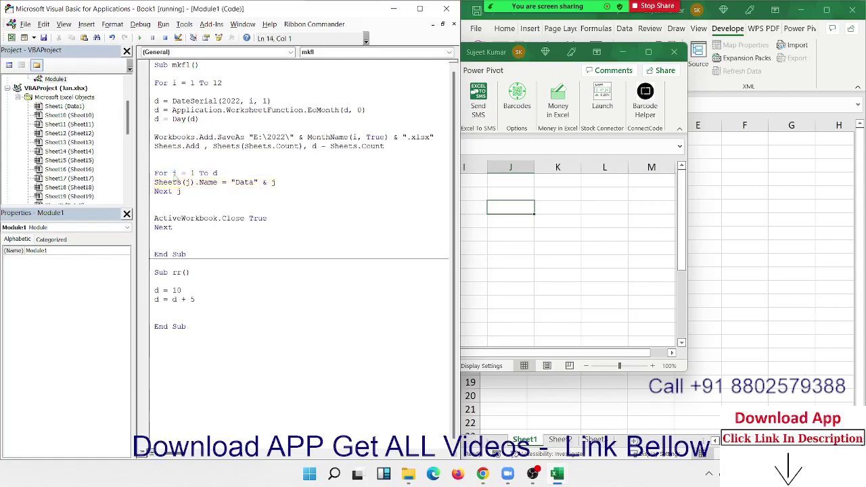
{"action": "key", "text": "F8"}
{"action": "key", "text": "F8"}
{"action": "key", "text": "F8"}
{"action": "key", "text": "F8"}
{"action": "key", "text": "F8"}
{"action": "key", "text": "F8"}
{"action": "key", "text": "F8"}
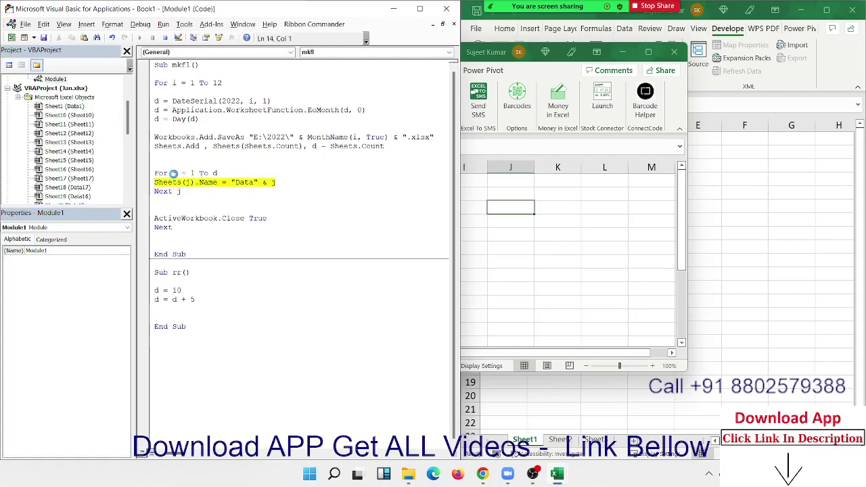
{"action": "key", "text": "F8"}
{"action": "key", "text": "F8"}
{"action": "key", "text": "F8"}
{"action": "key", "text": "F8"}
{"action": "key", "text": "F8"}
{"action": "key", "text": "F8"}
{"action": "key", "text": "F8"}
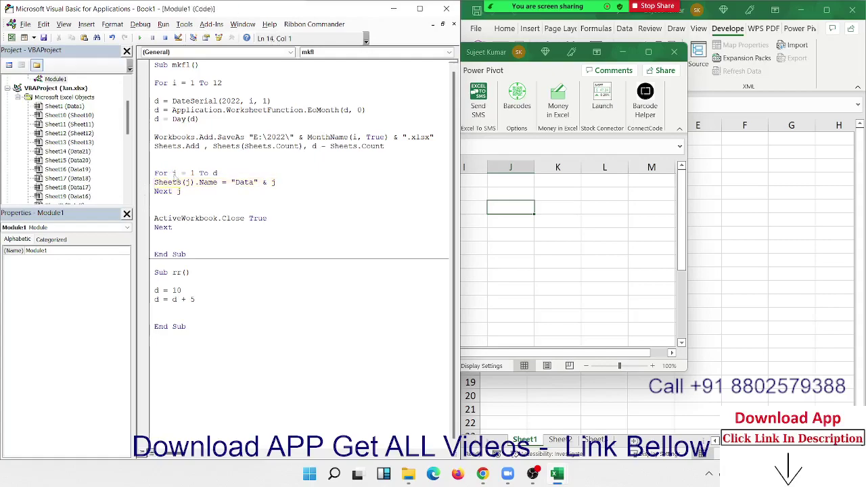
{"action": "key", "text": "F8"}
{"action": "key", "text": "F8"}
{"action": "key", "text": "F8"}
{"action": "key", "text": "F8"}
{"action": "key", "text": "F8"}
{"action": "key", "text": "F8"}
{"action": "key", "text": "F8"}
{"action": "key", "text": "F8"}
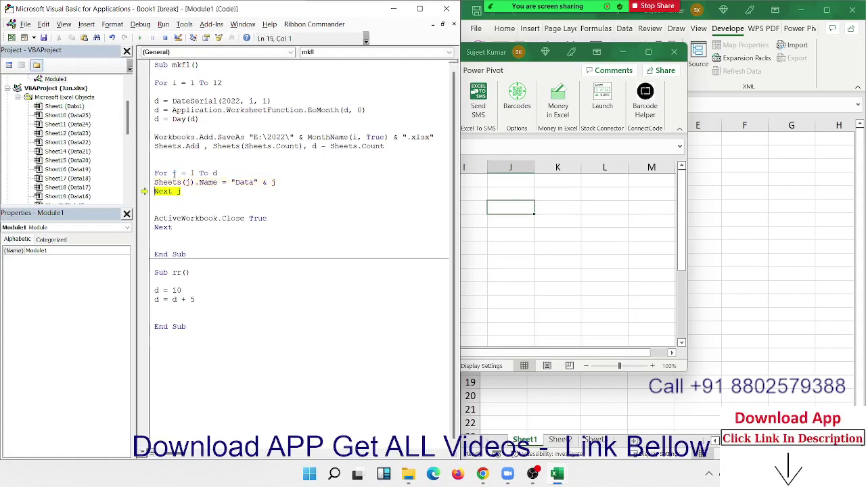
{"action": "key", "text": "F8"}
{"action": "key", "text": "F8"}
{"action": "key", "text": "F8"}
{"action": "key", "text": "F8"}
{"action": "key", "text": "F8"}
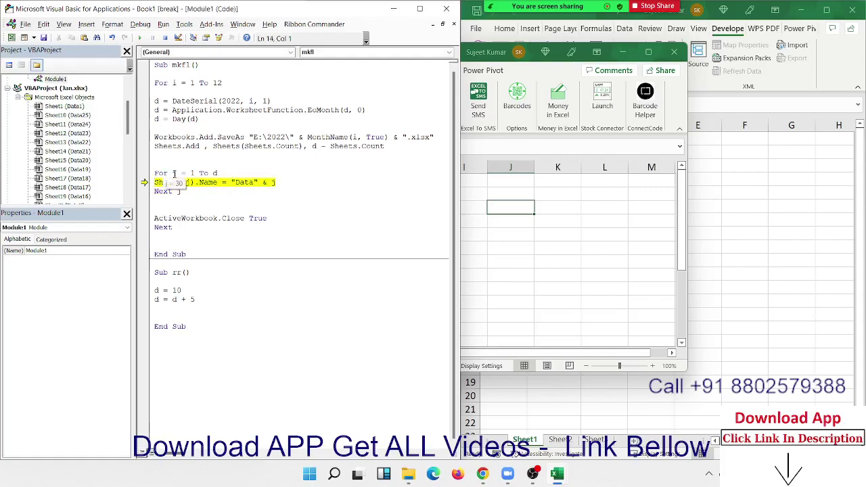
{"action": "key", "text": "F8"}
{"action": "key", "text": "F8"}
{"action": "key", "text": "F8"}
{"action": "key", "text": "F8"}
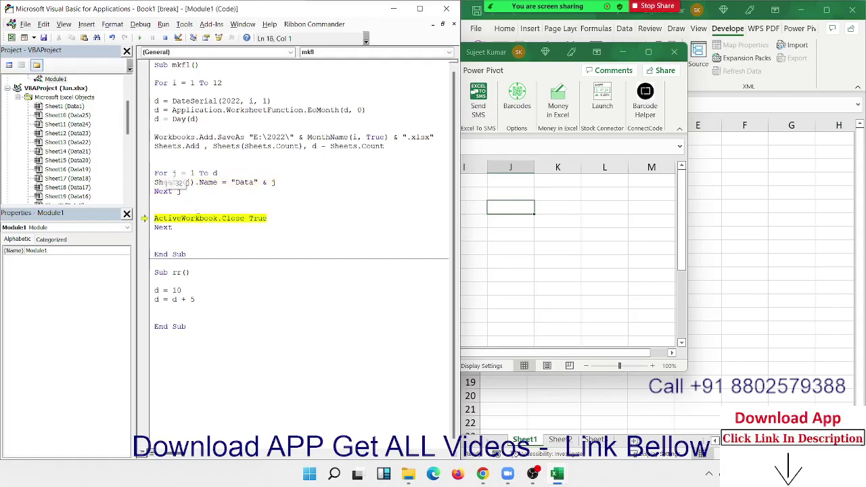
{"action": "key", "text": "F8"}
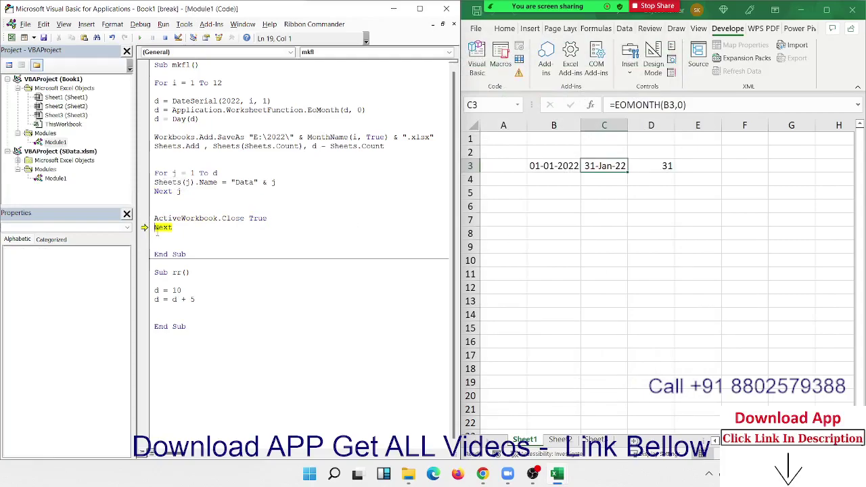
Step through February's date, day-count (d = 28), SaveAs and Sheets.Add lines
{"action": "key", "text": "F8"}
{"action": "key", "text": "F8"}
{"action": "mouse_move", "coordinate": [156, 103]}
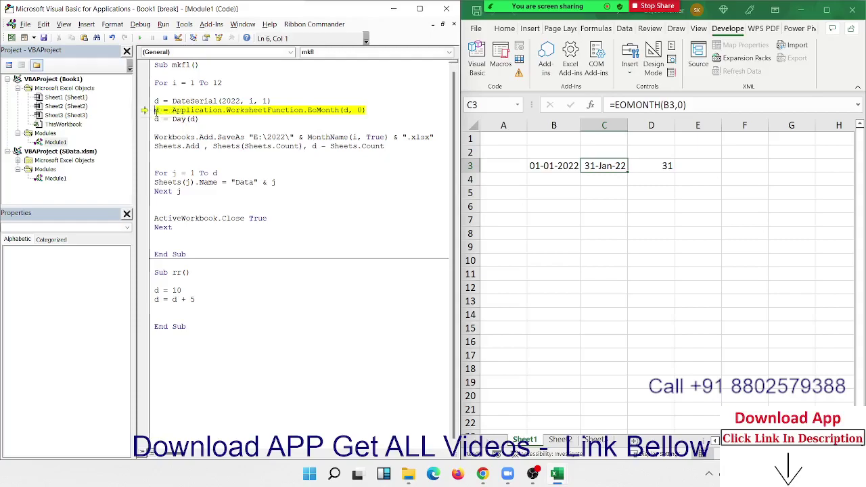
{"action": "key", "text": "F8"}
{"action": "key", "text": "F8"}
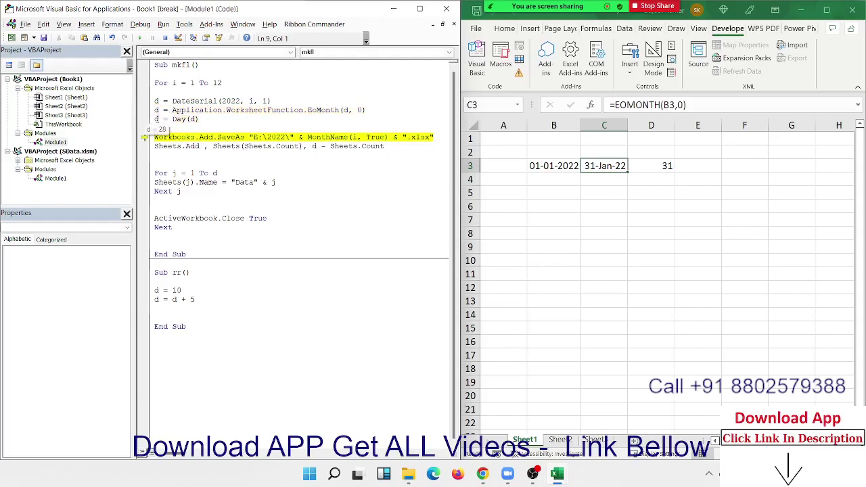
{"action": "key", "text": "F8"}
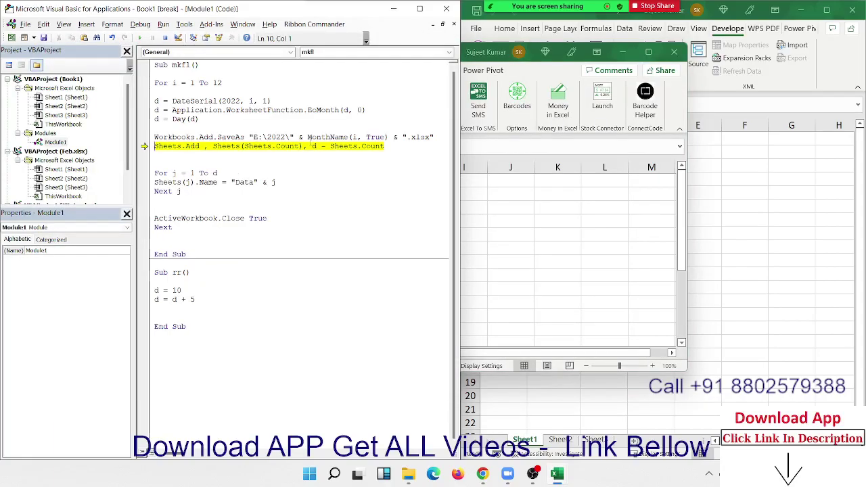
{"action": "mouse_move", "coordinate": [332, 147]}
{"action": "key", "text": "F8"}
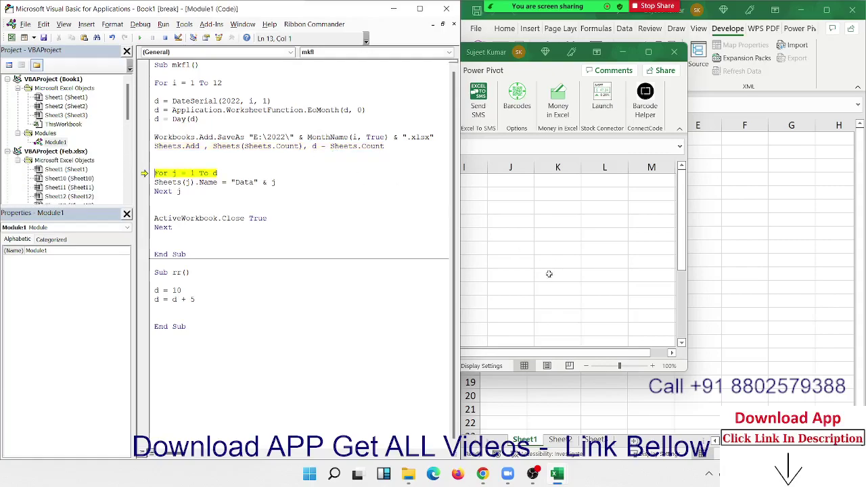
Step into February's first sheet rename, then continue running the macro through the remaining months
{"action": "left_click", "coordinate": [550, 273]}
{"action": "left_click", "coordinate": [358, 376]}
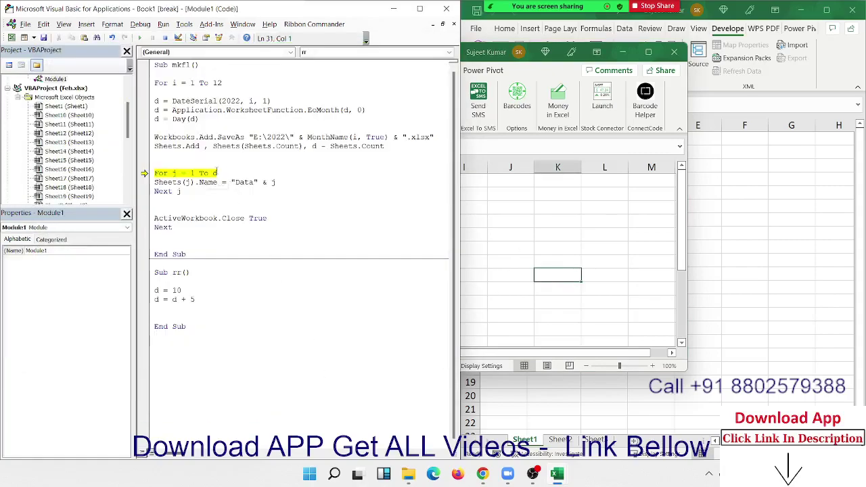
{"action": "key", "text": "F8"}
{"action": "mouse_move", "coordinate": [214, 173]}
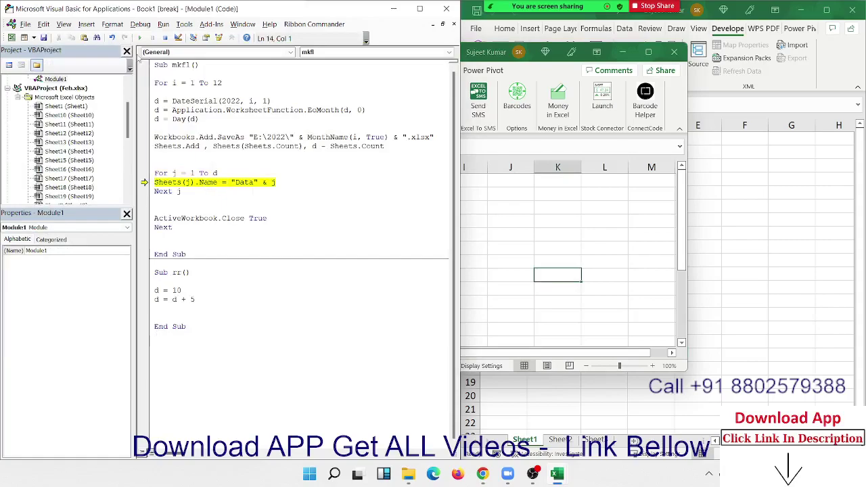
{"action": "left_click", "coordinate": [141, 38]}
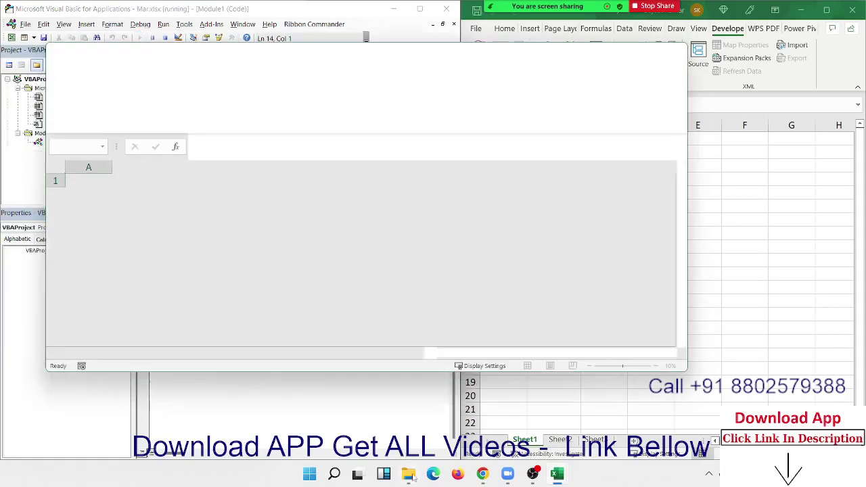
{"action": "mouse_move", "coordinate": [409, 461]}
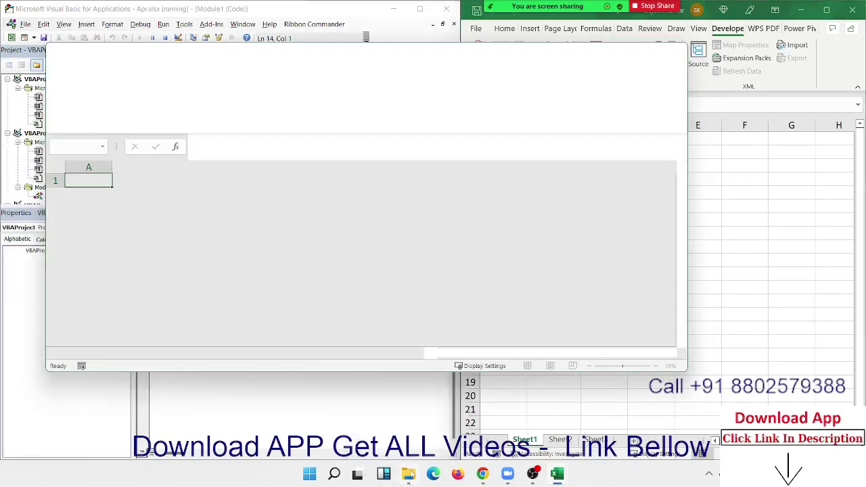
Review the monthly xlsx workbooks created in E:\2022 in File Explorer
{"action": "left_click", "coordinate": [409, 474]}
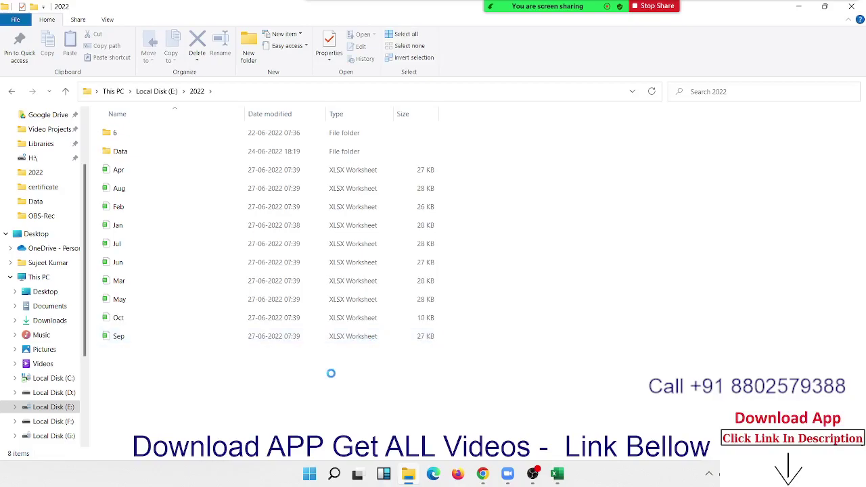
{"action": "mouse_move", "coordinate": [566, 478]}
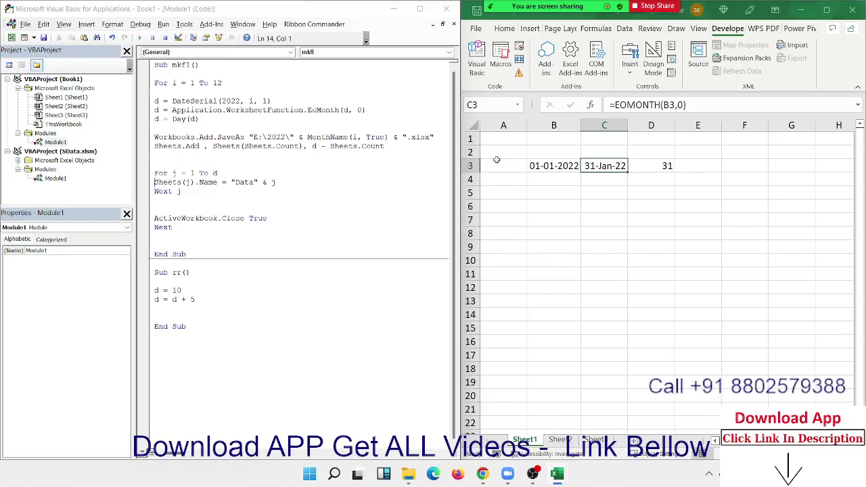
Select all of the mkf1 macro code in Module1 with Ctrl+A
{"action": "mouse_move", "coordinate": [556, 4]}
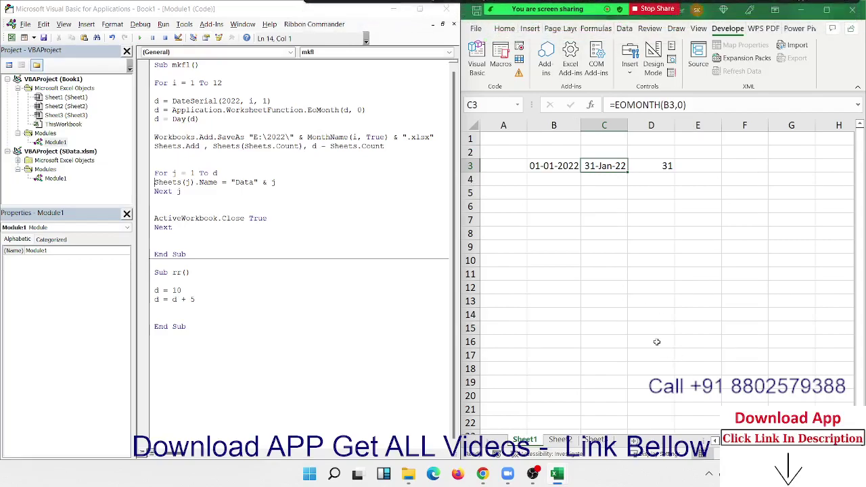
{"action": "left_click_drag", "start_coordinate": [288, 333], "coordinate": [106, 3]}
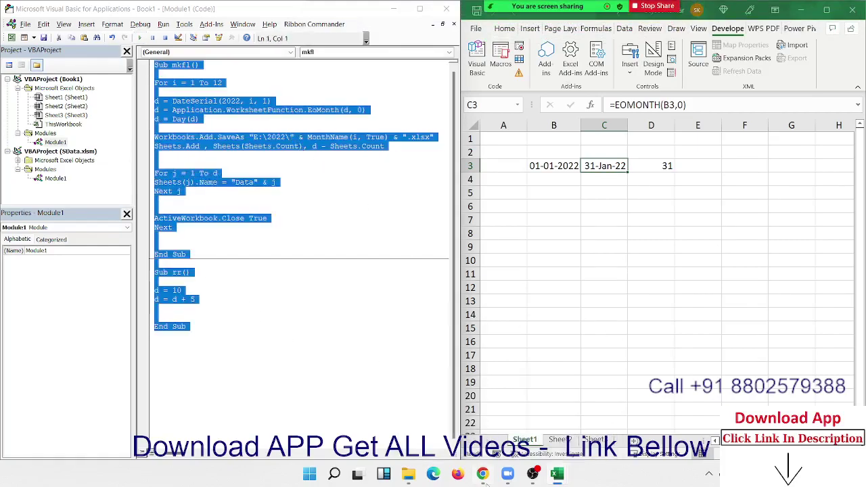
{"action": "mouse_move", "coordinate": [482, 474]}
{"action": "left_click", "coordinate": [579, 257]}
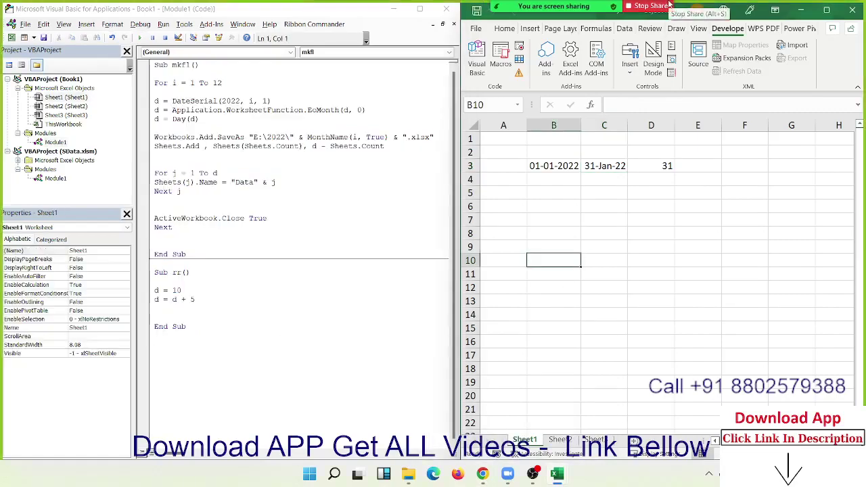
{"action": "mouse_move", "coordinate": [669, 6]}
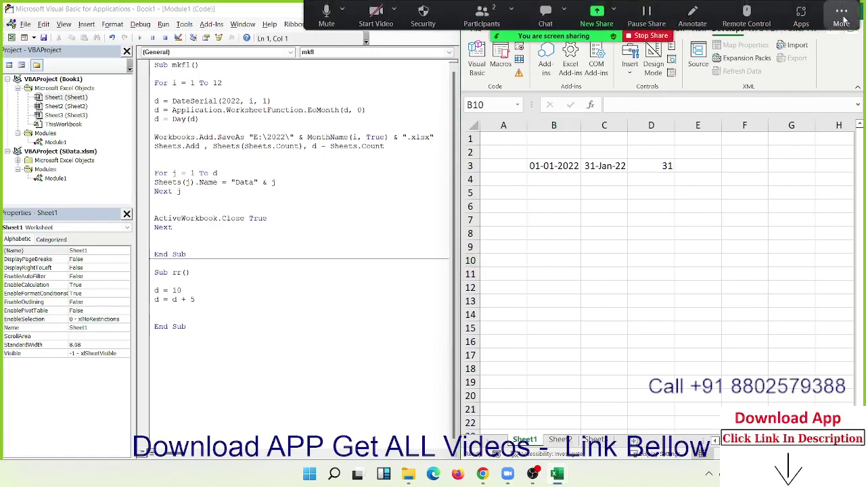
{"action": "left_click_drag", "start_coordinate": [844, 23], "coordinate": [836, 23]}
{"action": "key", "text": "ctrl+a"}
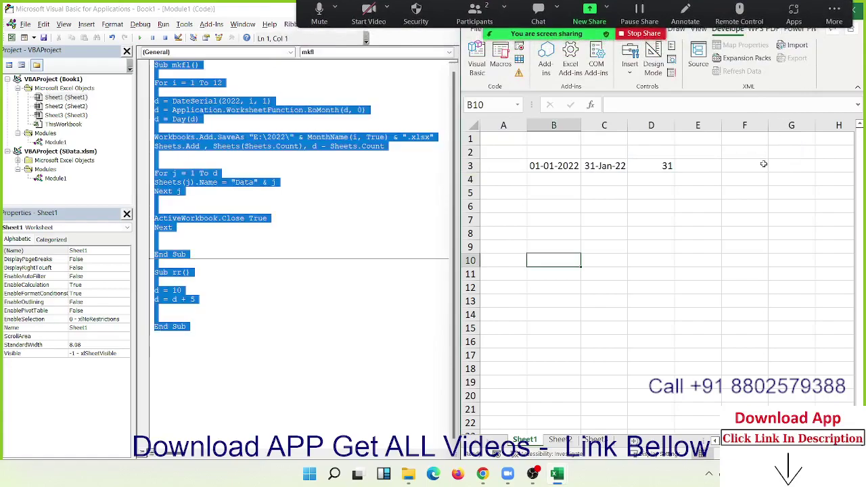